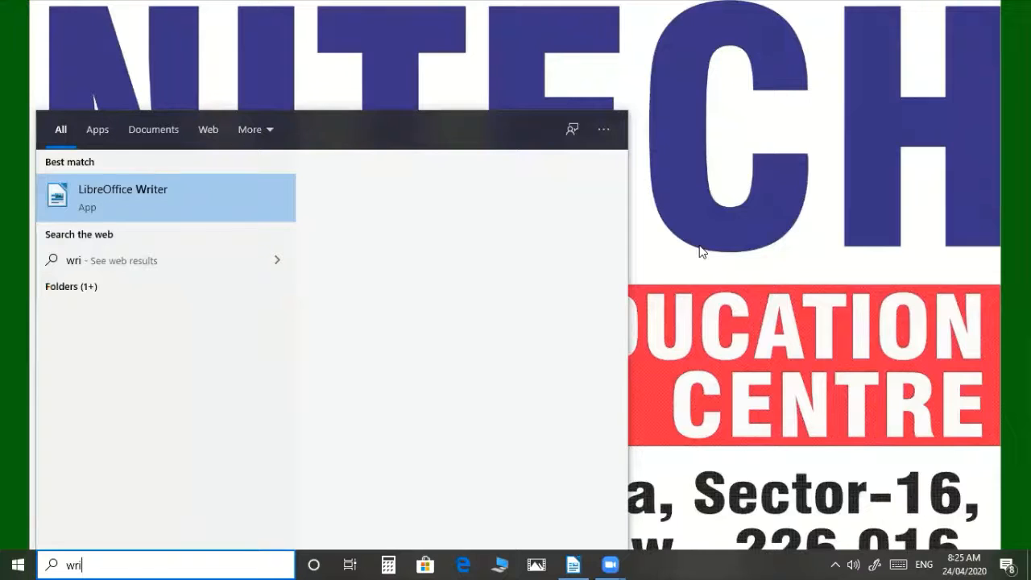
Step: Bring up the Untitled 1 document in LibreOffice Writer and go to the start of its first page
click(137, 193)
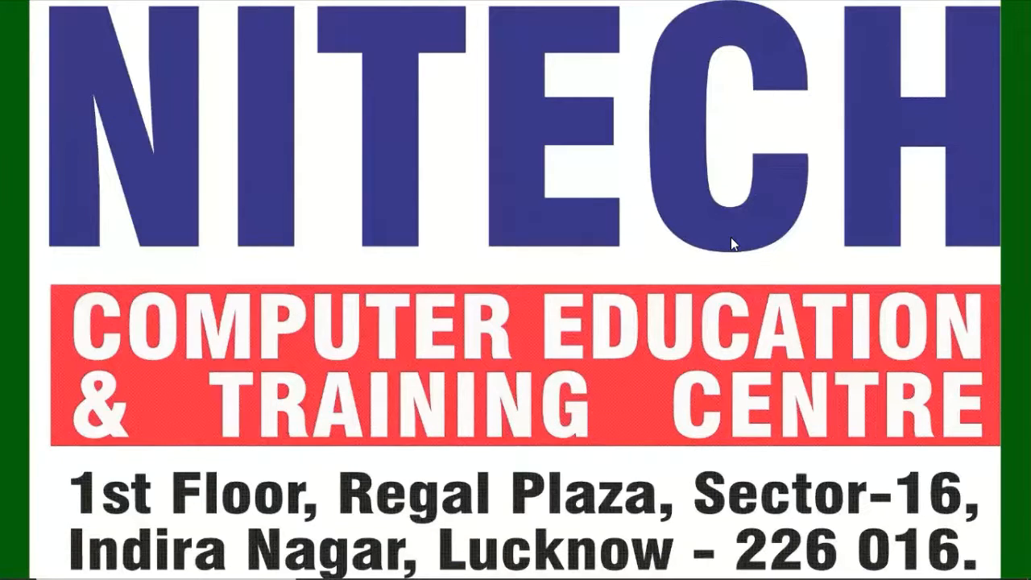
key(alt+Tab)
key(alt+Tab)
key(alt+Tab)
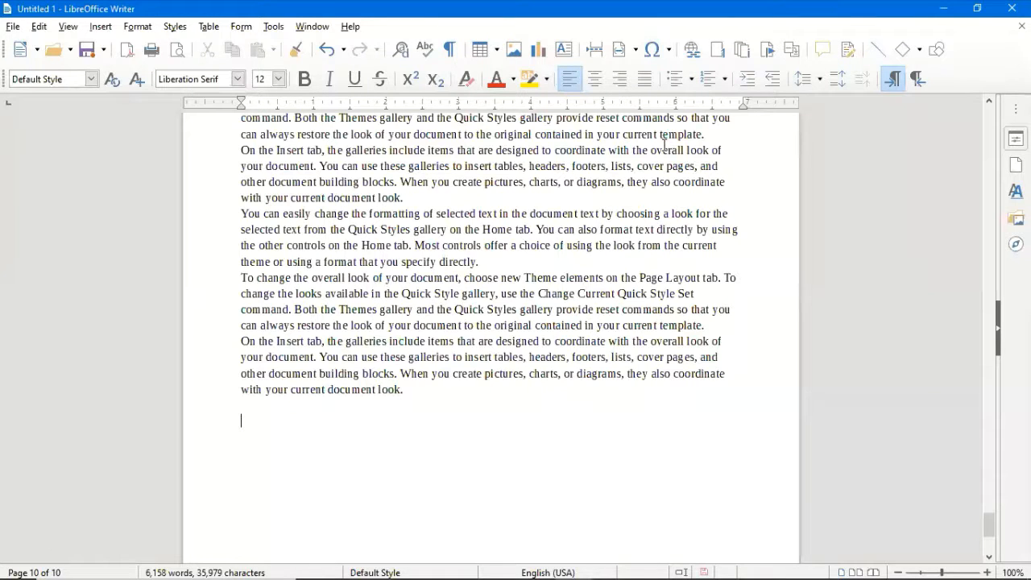
key(alt+Tab)
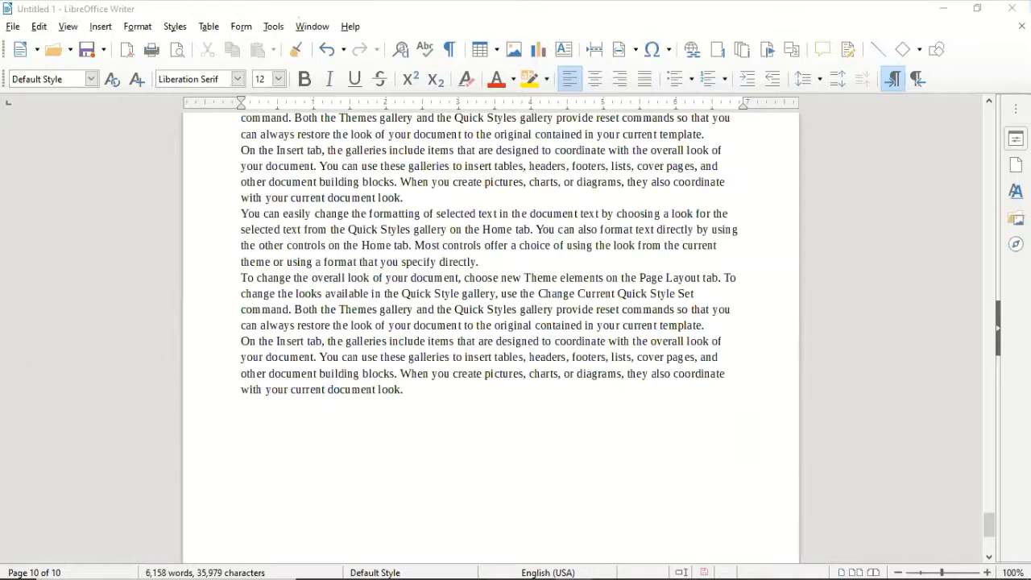
scroll(499, 322, up, 3)
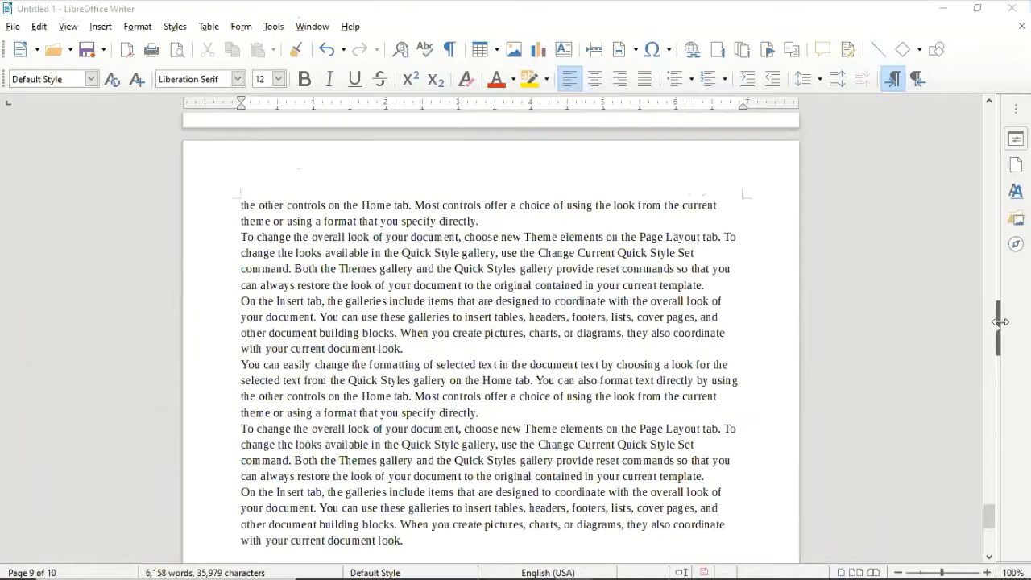
click(984, 131)
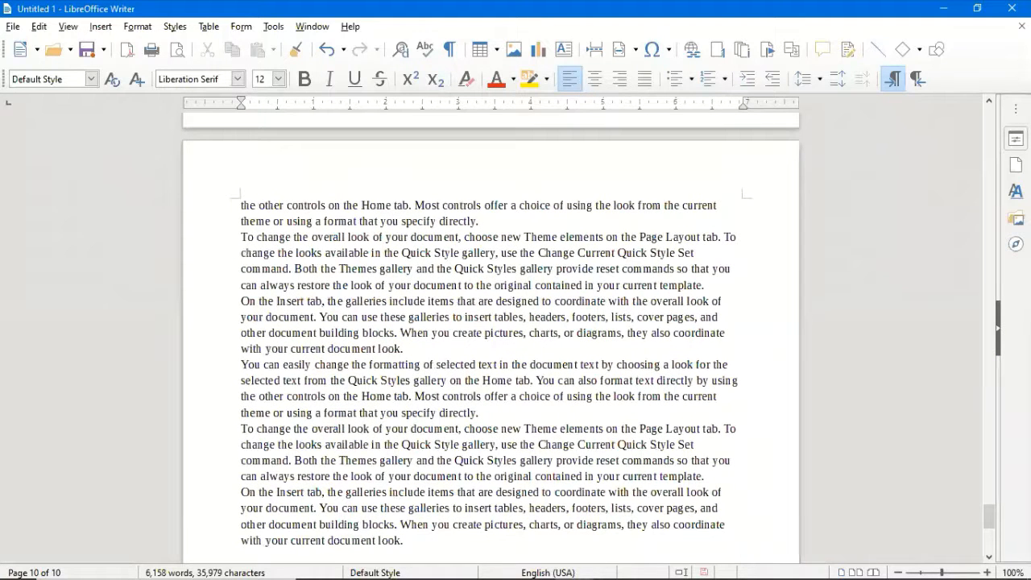
drag(990, 509, 975, 101)
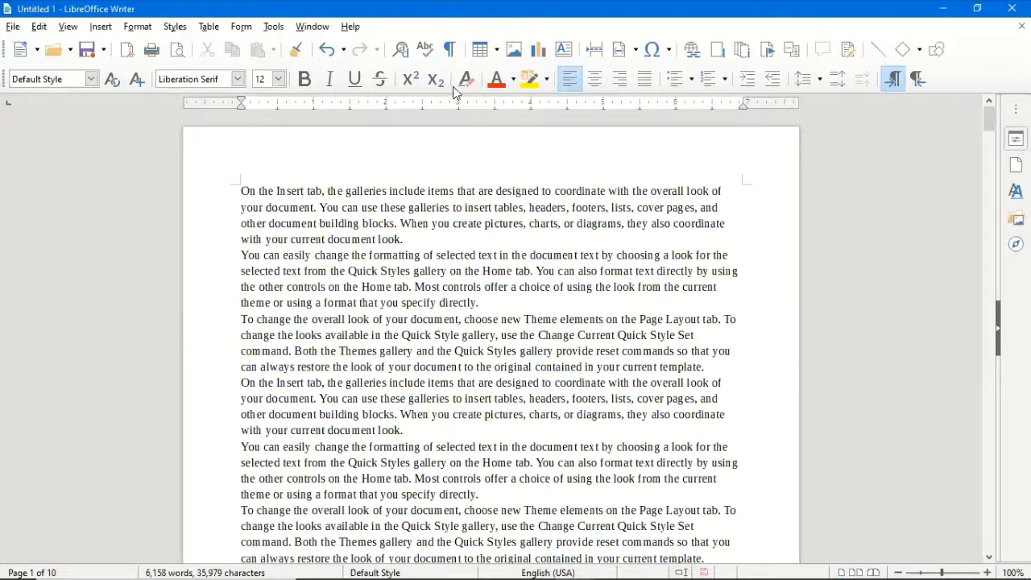
click(13, 29)
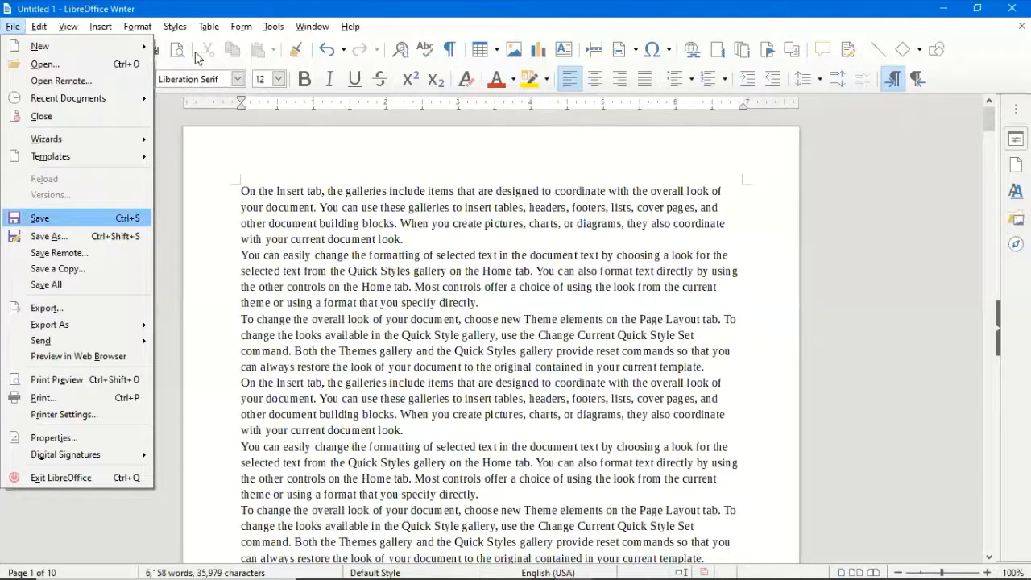
click(44, 32)
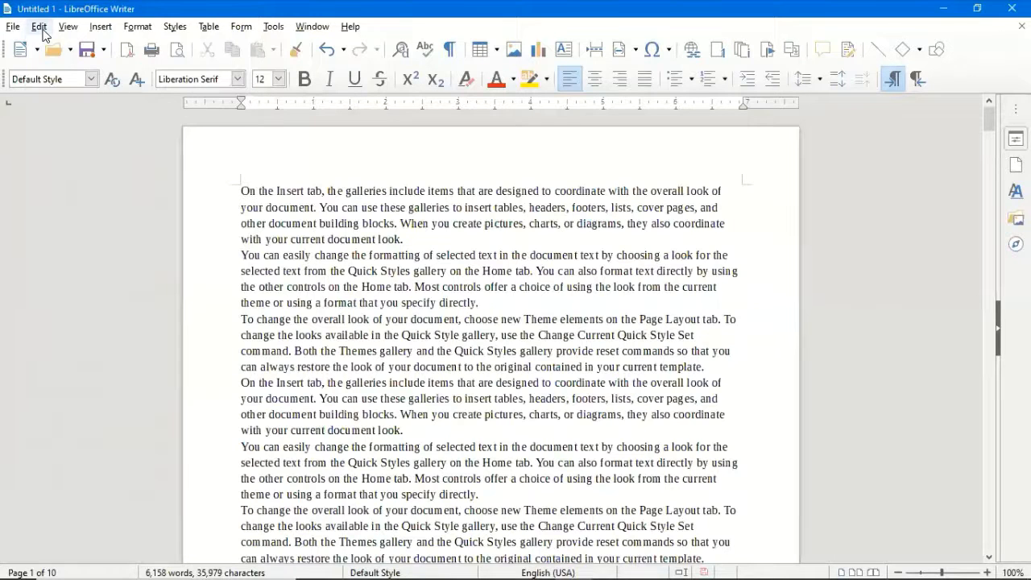
click(43, 32)
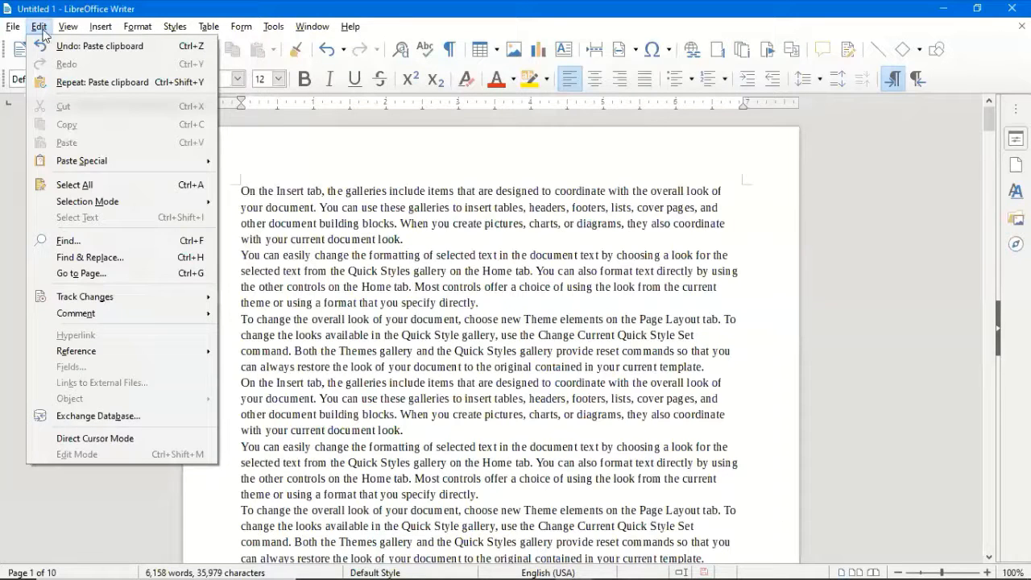
key(Right)
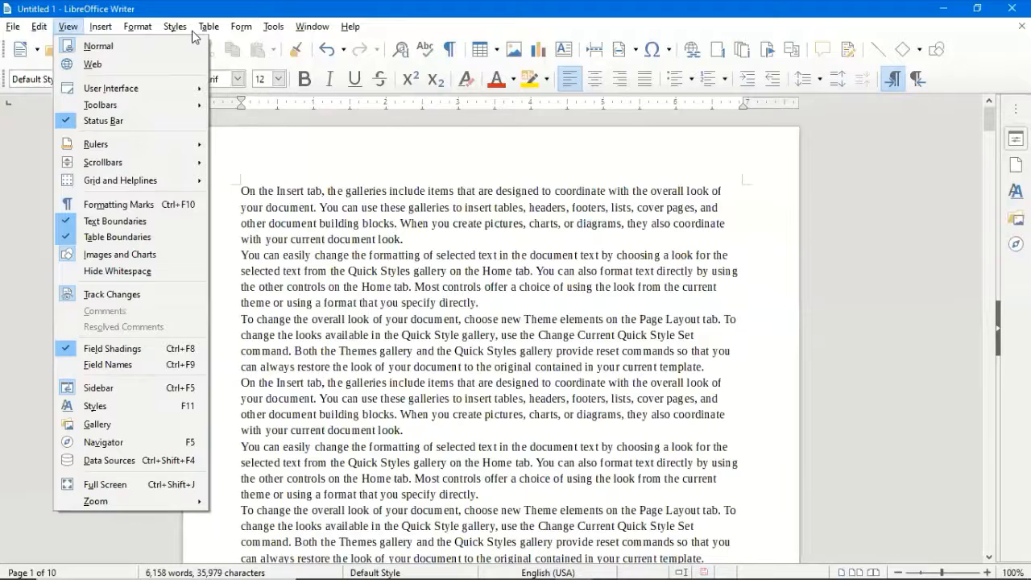
mouse_move(284, 32)
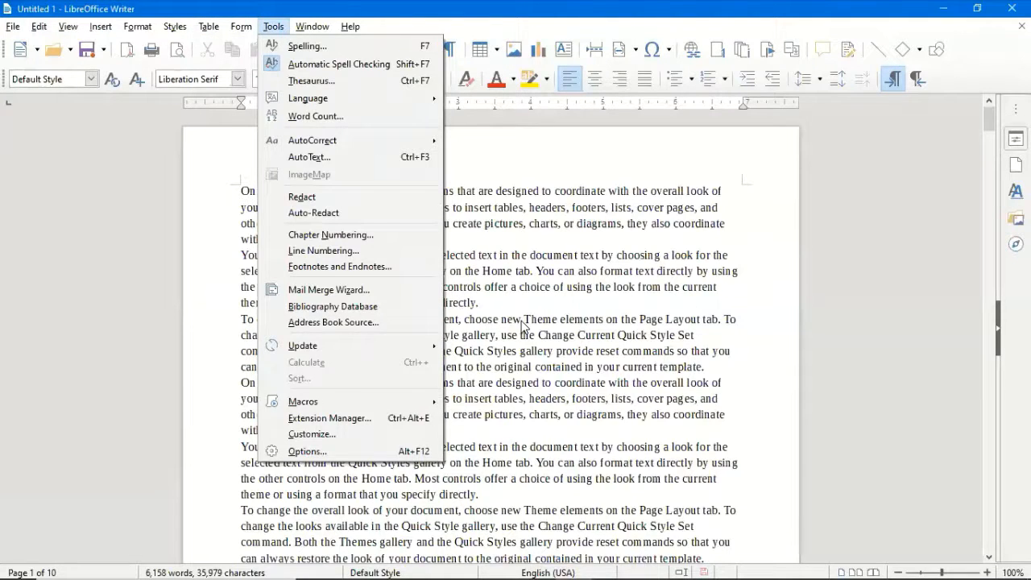
key(Escape)
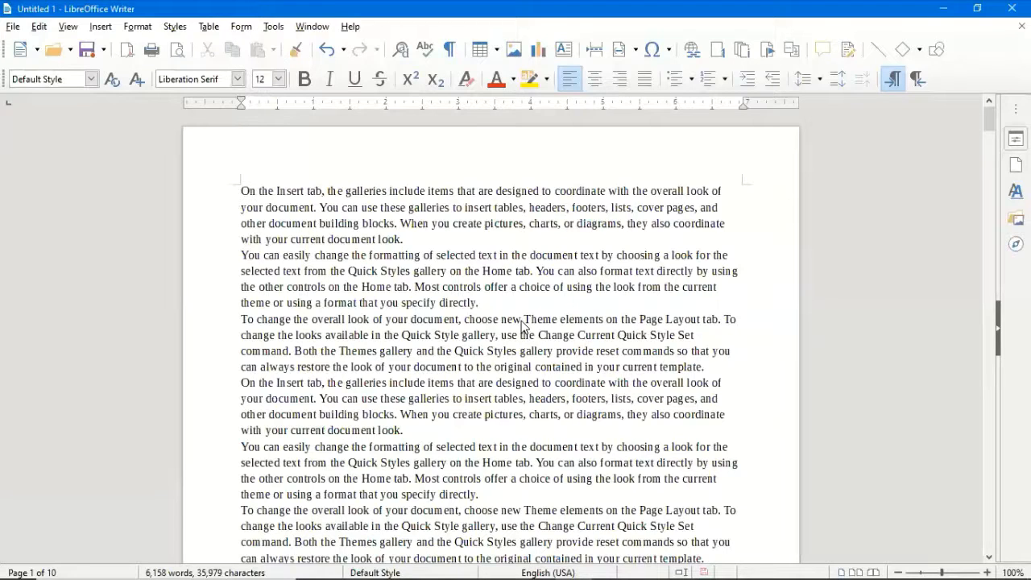
key(F7)
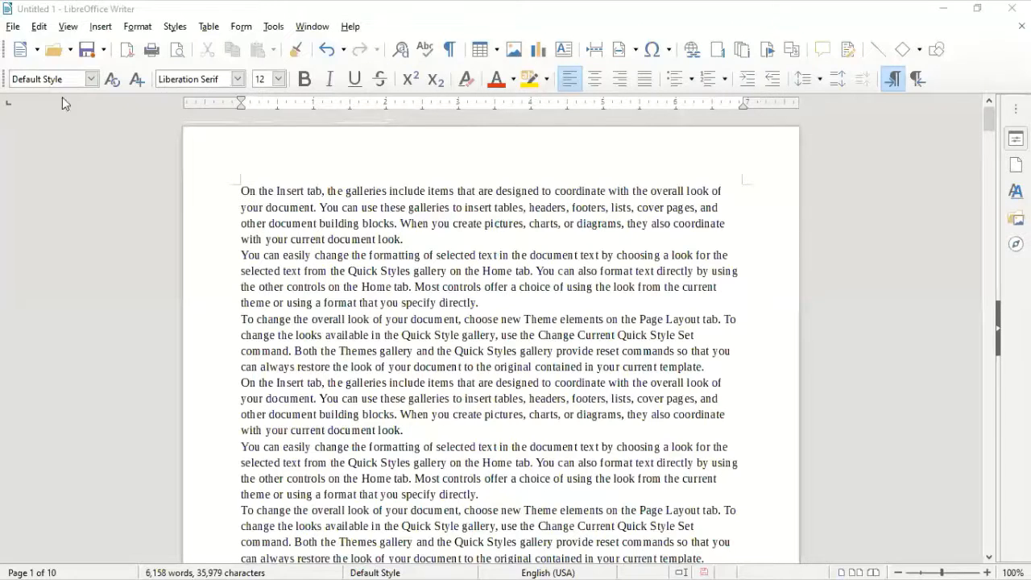
click(239, 79)
key(Escape)
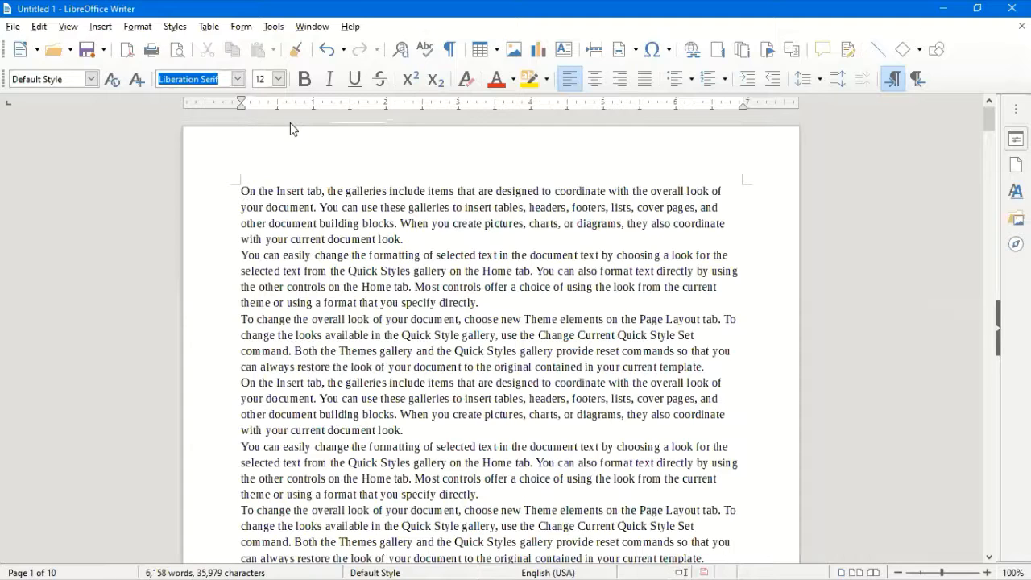
Step: Show the Bullets and Numbering toolbar
click(69, 26)
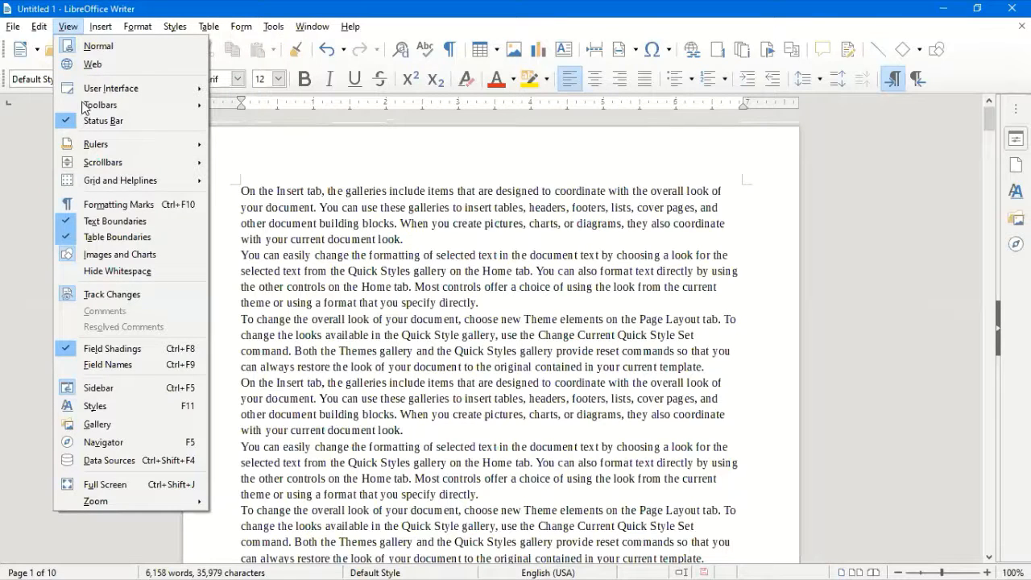
mouse_move(83, 106)
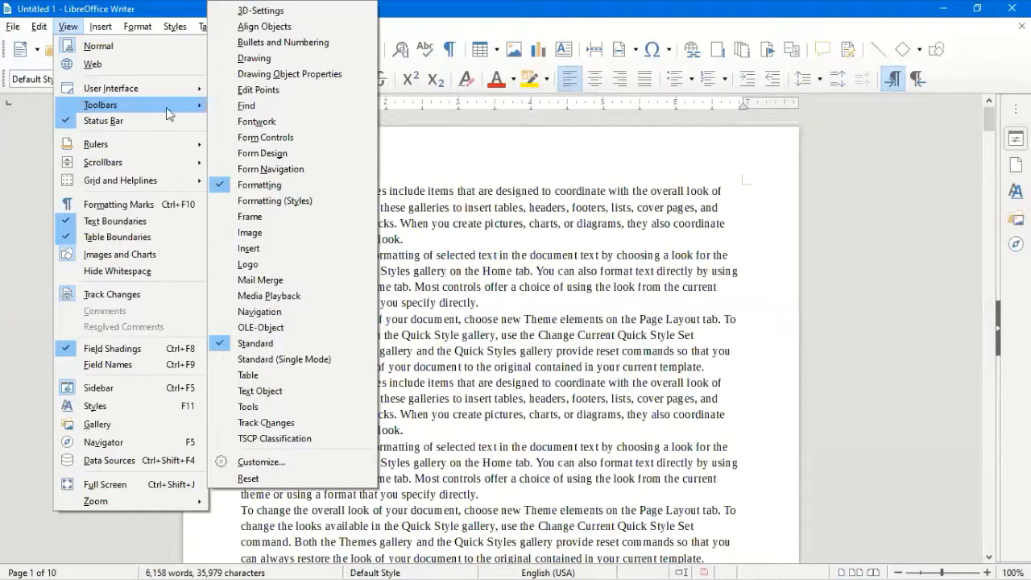
click(273, 45)
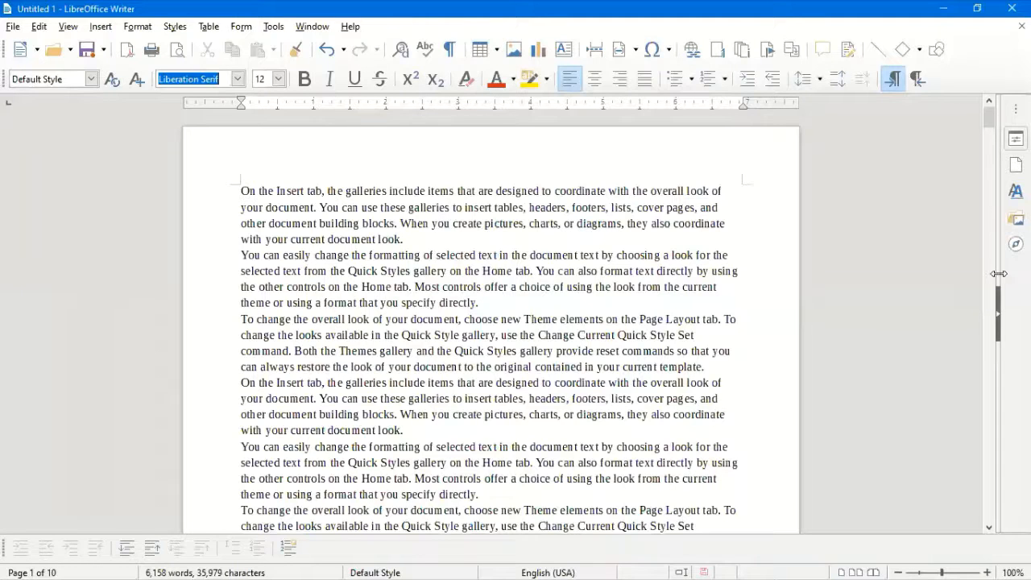
Step: Expand the Properties sidebar, reduce its width to give the document more room, and close it
drag(895, 274, 909, 273)
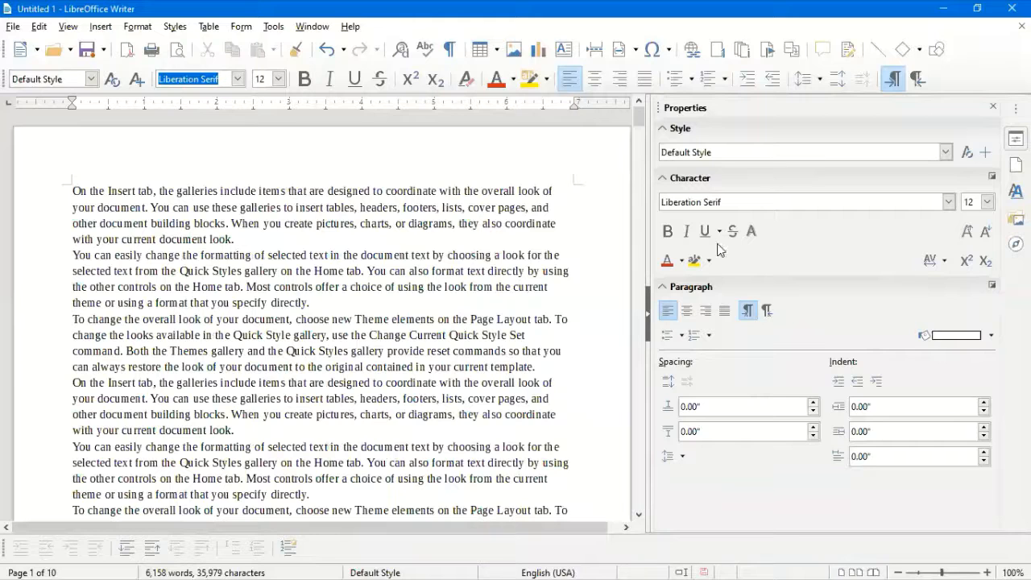
drag(648, 244, 825, 234)
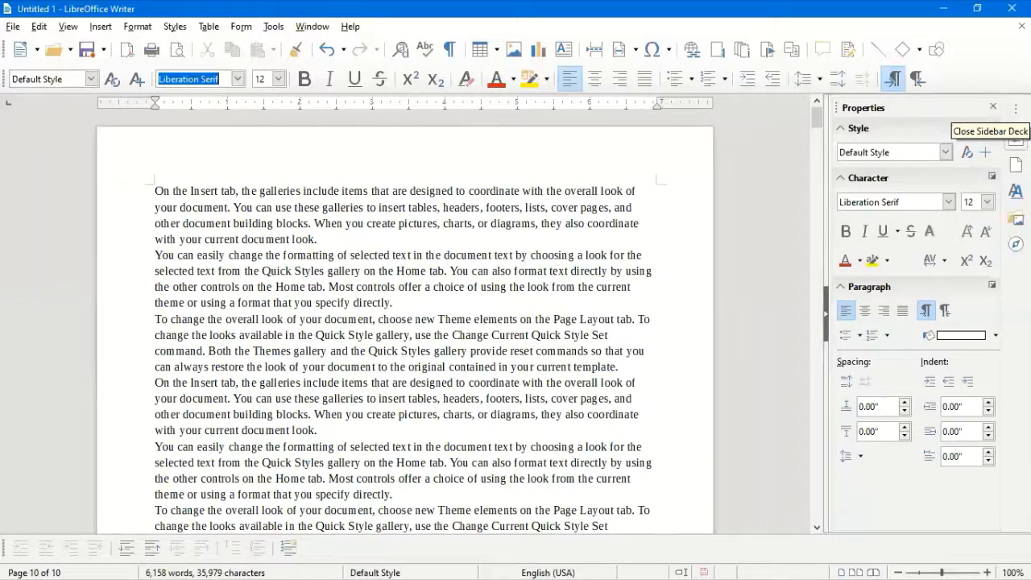
click(993, 106)
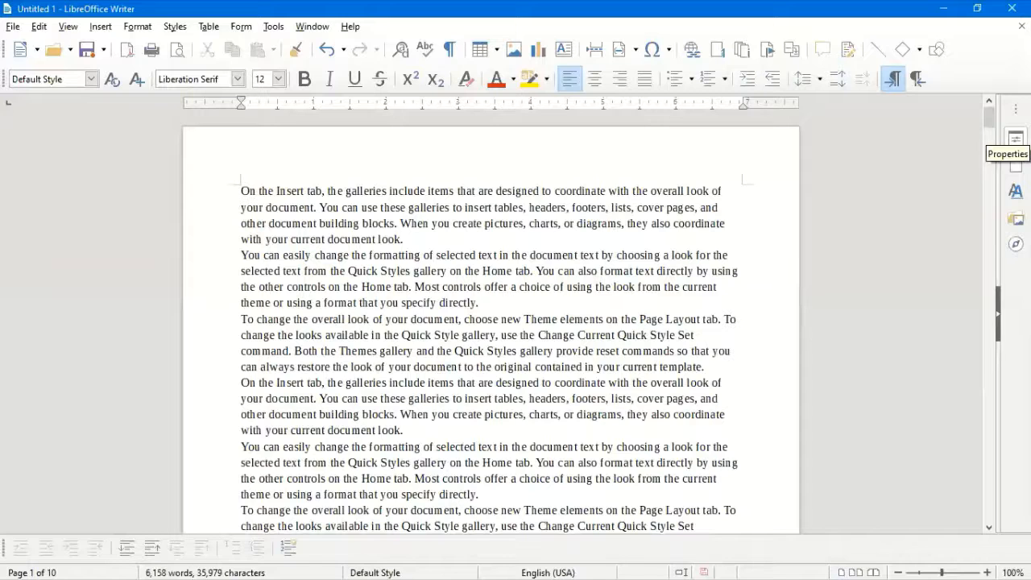
Step: Look through the Properties and Page decks of the sidebar, collapsing each one after viewing it
click(1015, 139)
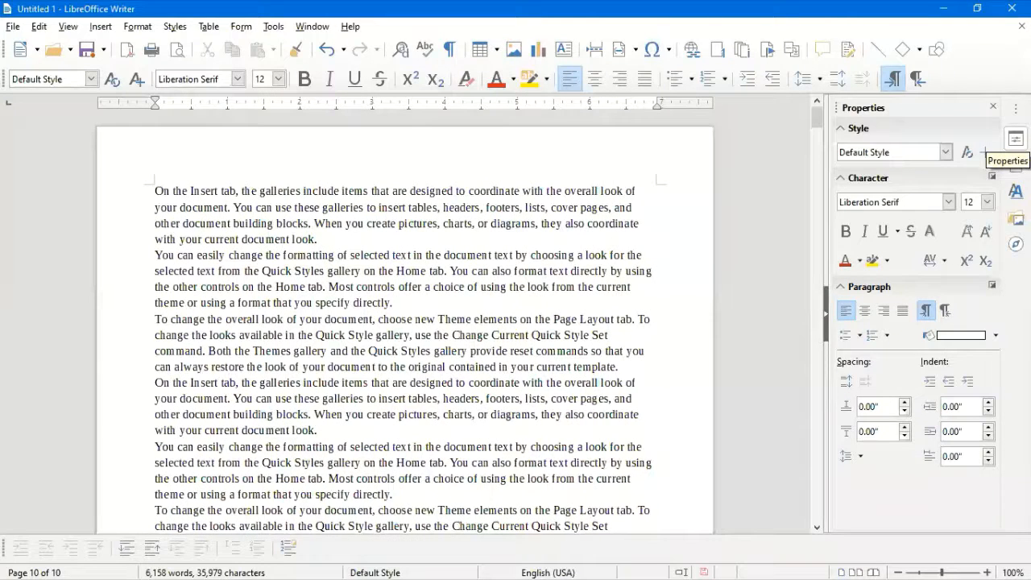
click(1016, 139)
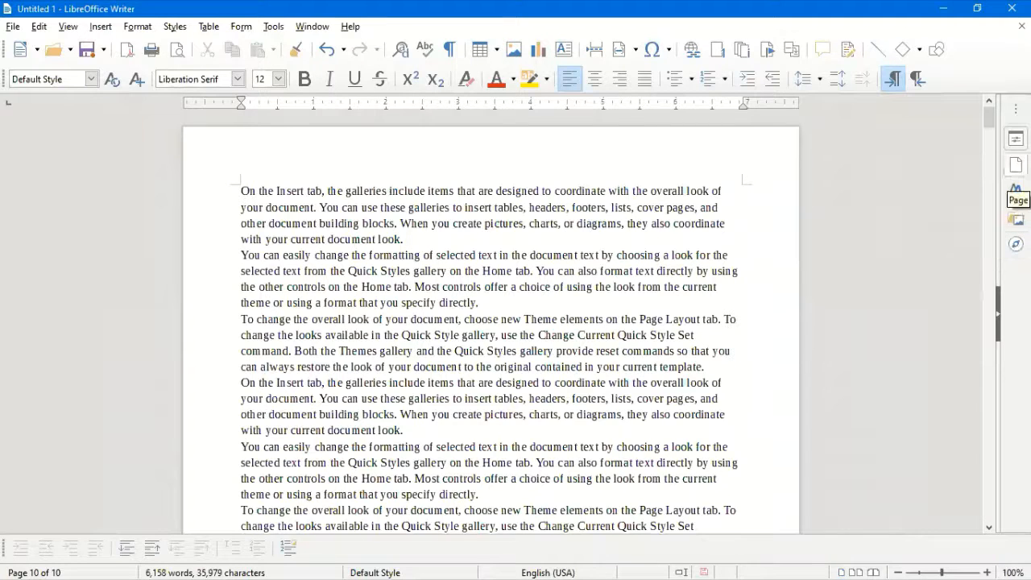
click(1015, 191)
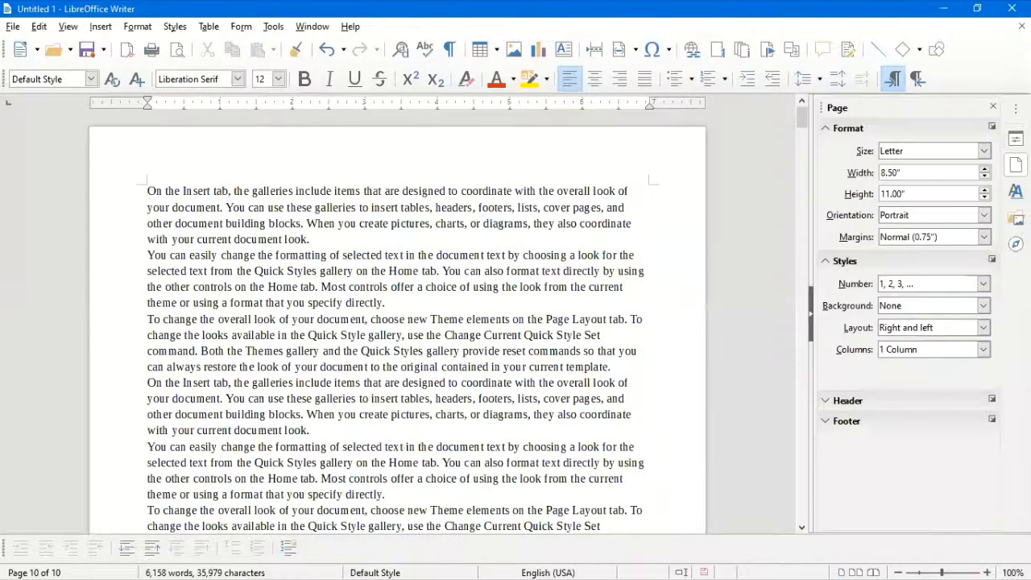
click(1015, 165)
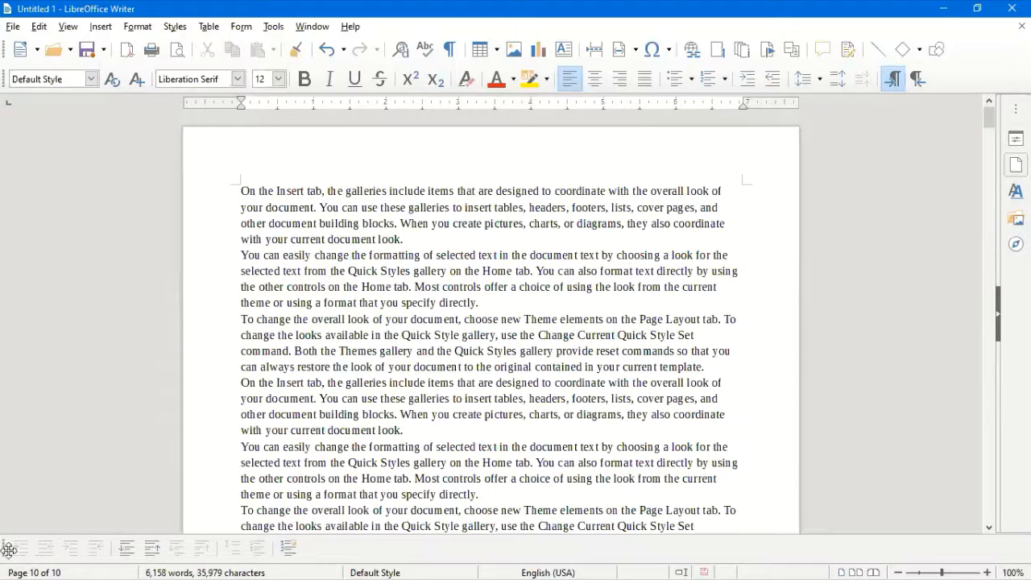
Step: Undock the Bullets and Numbering toolbar into a floating window and close it
drag(6, 547, 23, 440)
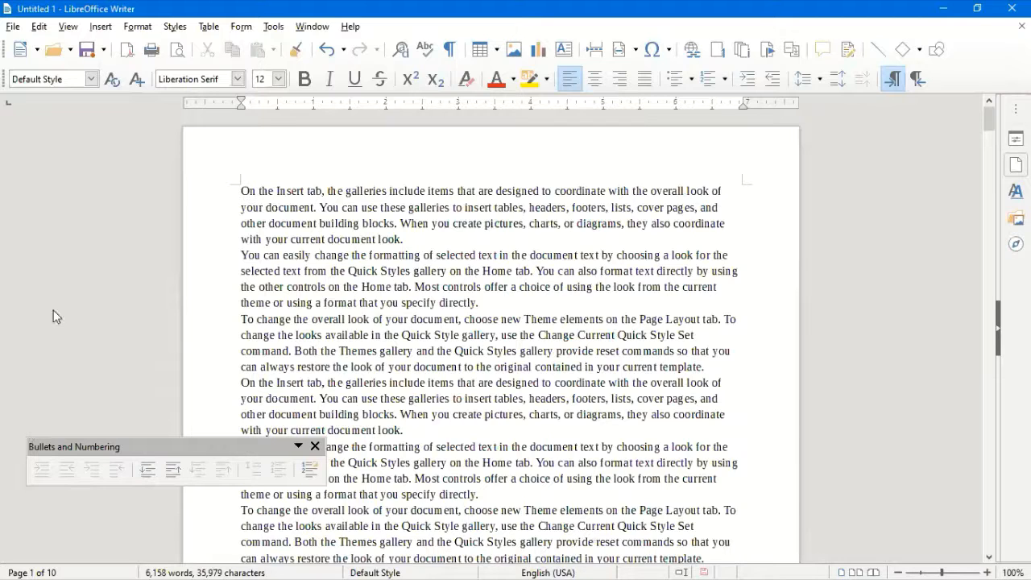
click(314, 446)
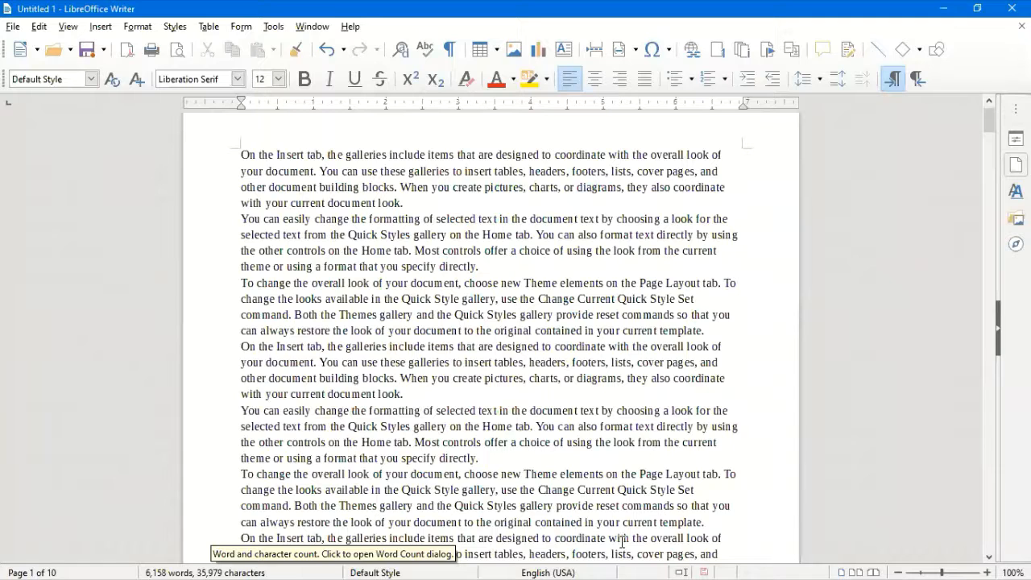
Step: Zoom the document view in to 600%
click(380, 567)
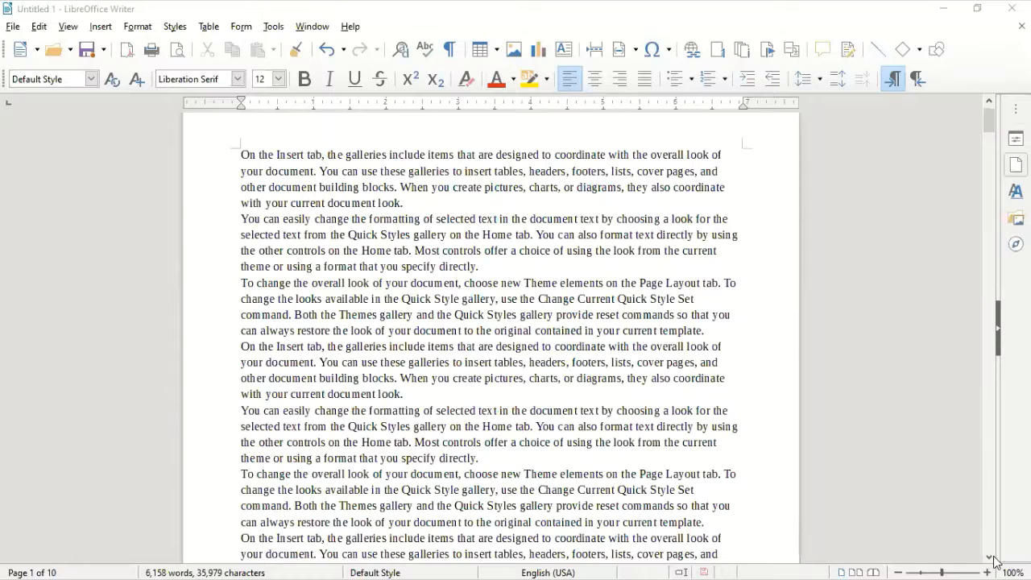
click(943, 561)
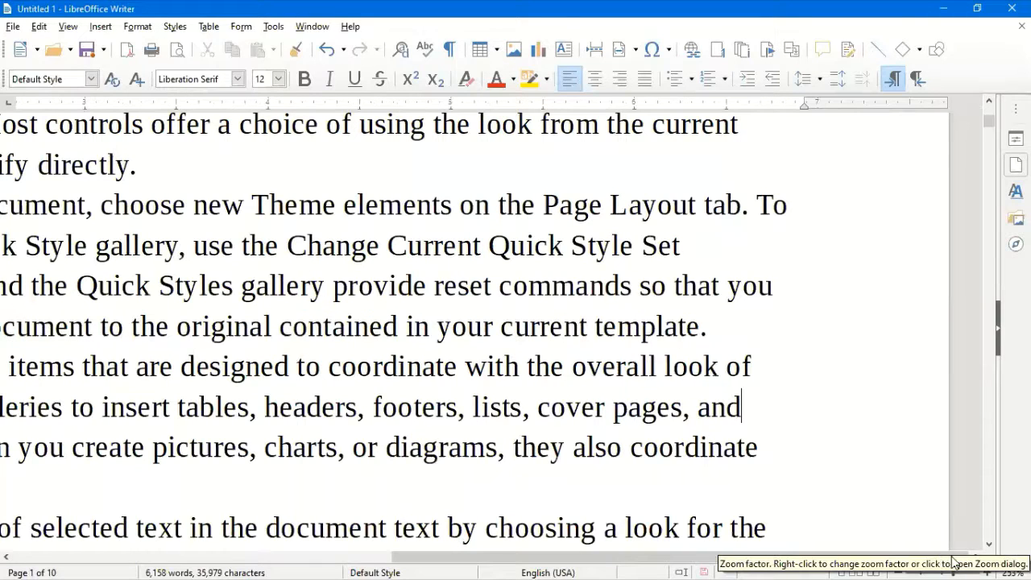
click(981, 562)
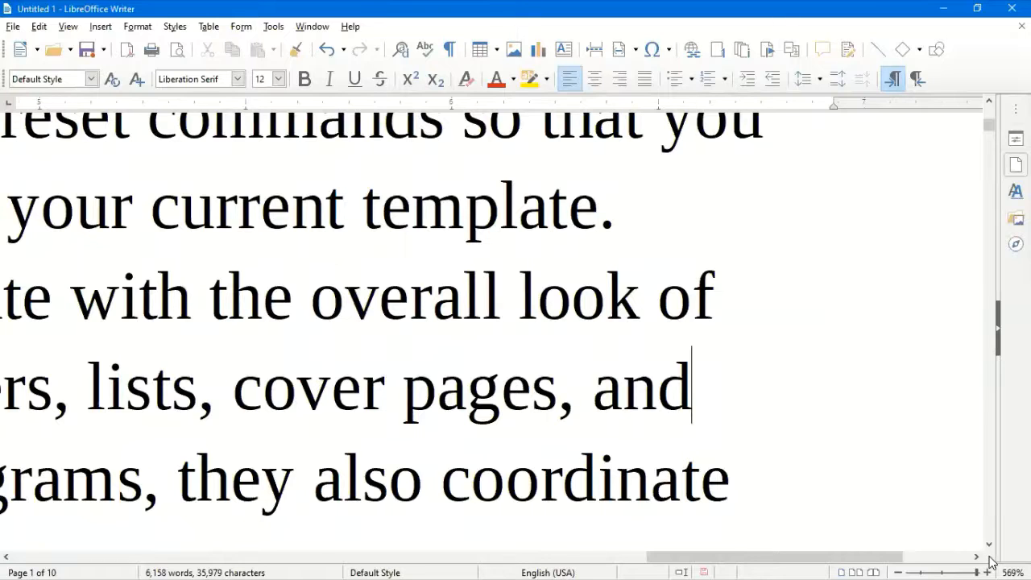
click(988, 568)
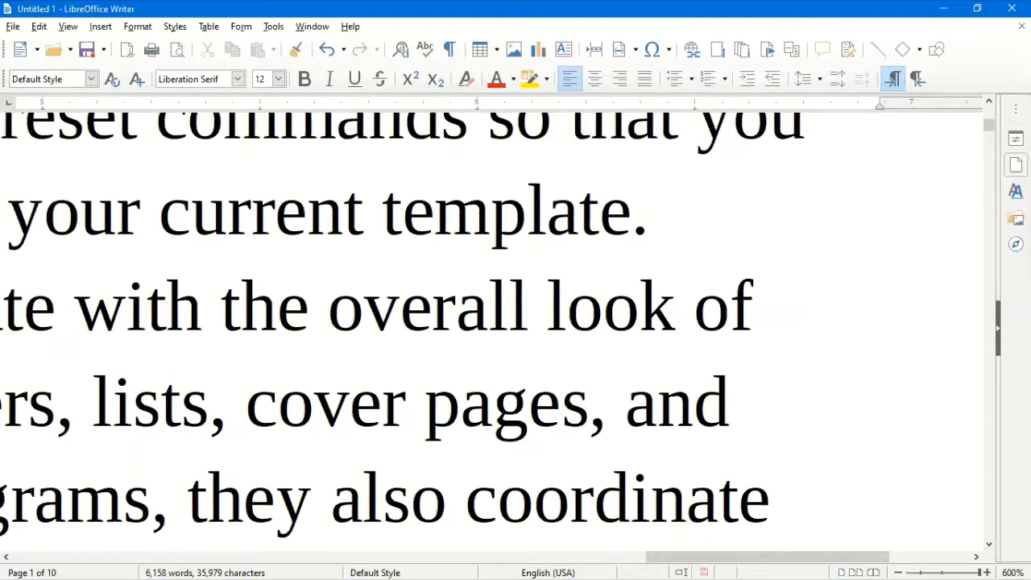
Step: Zoom the document view out to 20% so that several whole pages fit on screen
click(898, 561)
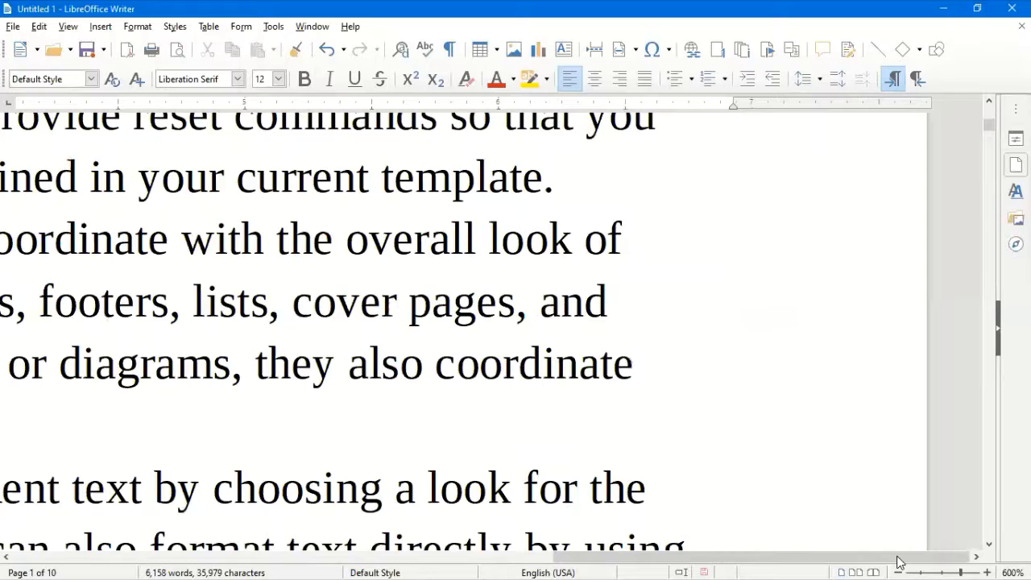
click(897, 561)
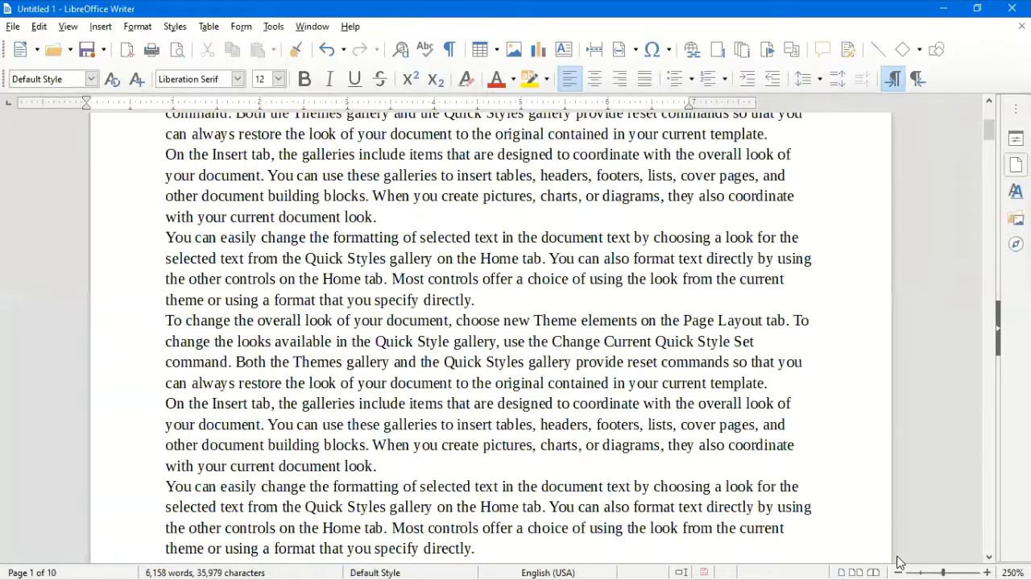
click(897, 561)
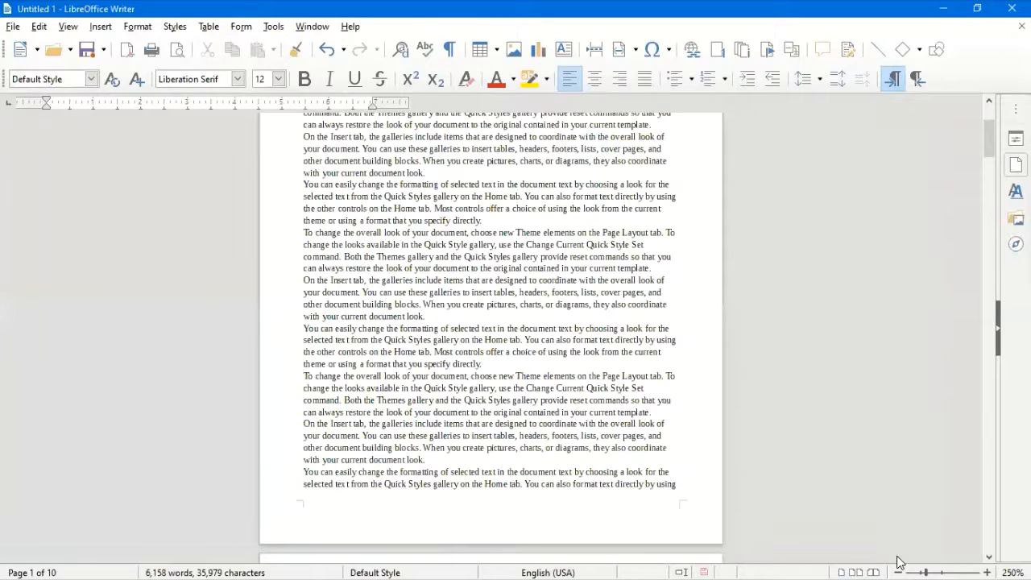
click(898, 562)
click(898, 561)
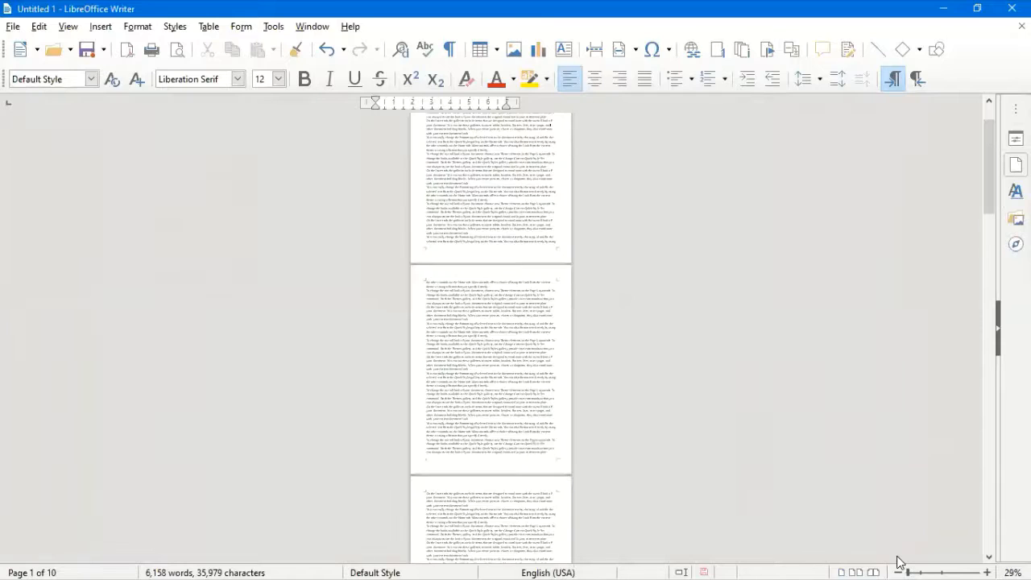
click(898, 561)
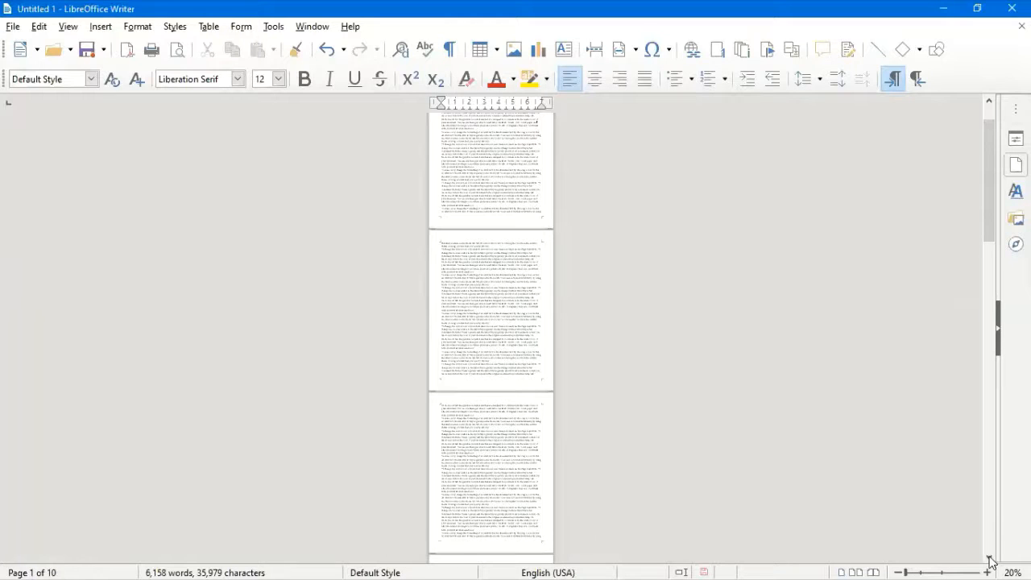
Step: Zoom the document view back in to 100%
scroll(990, 561, up, 1)
scroll(990, 562, up, 1)
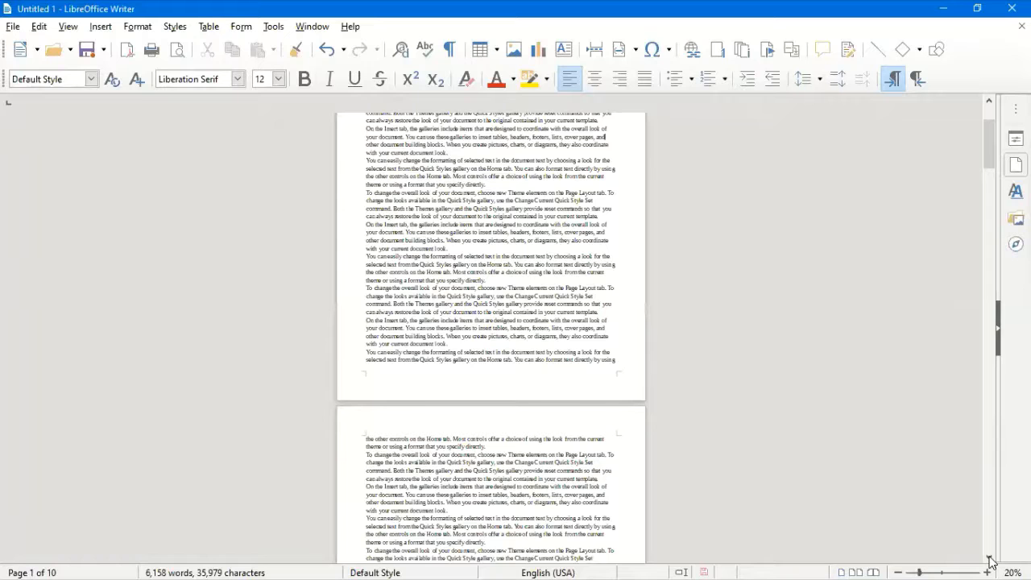
scroll(989, 562, up, 2)
scroll(990, 561, up, 1)
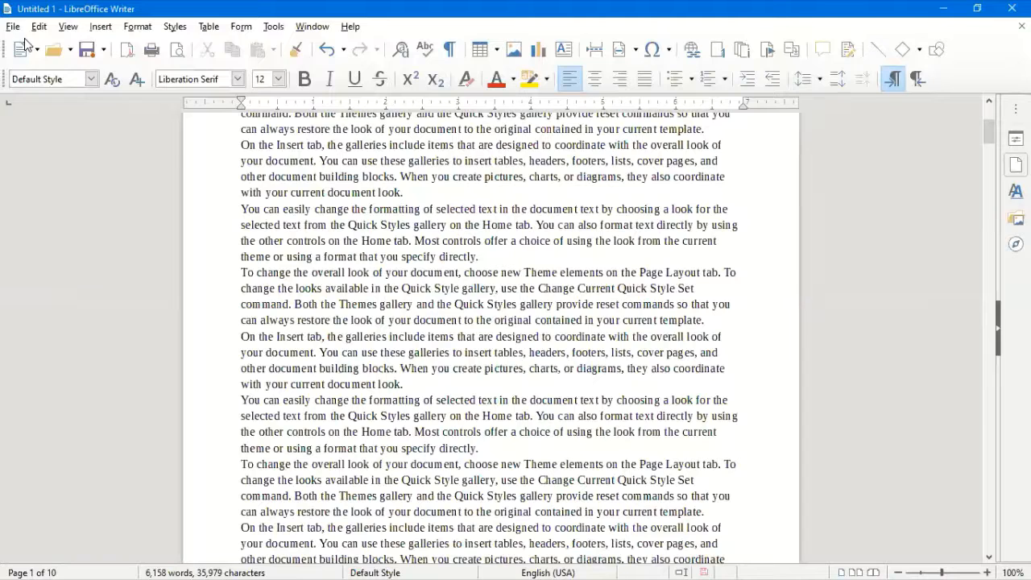
Step: View the kinds of new documents that can be created, without creating one
key(alt+f)
mouse_move(26, 45)
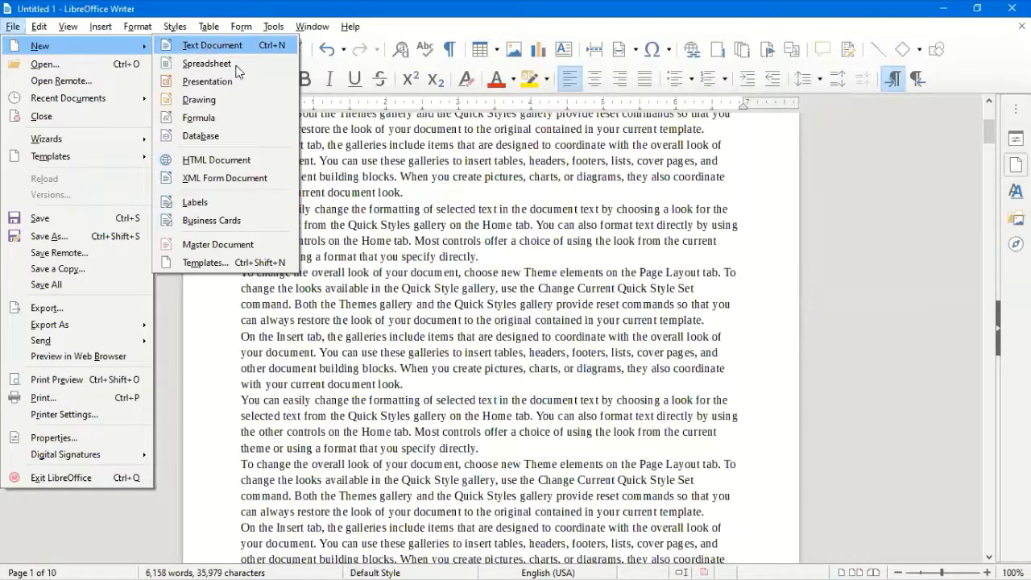
click(406, 200)
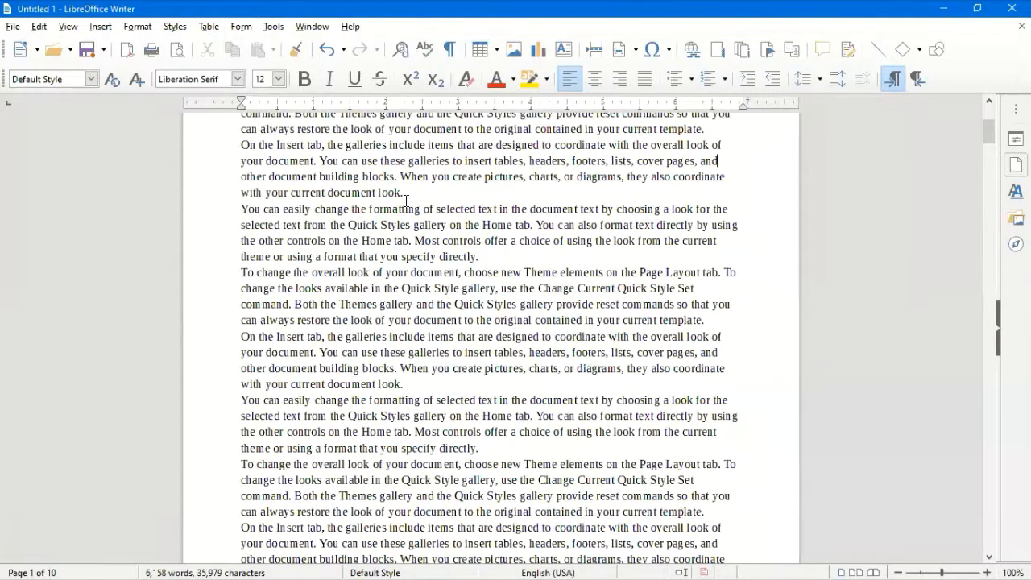
Step: Select the sentence starting "You can use these galleries" in the first paragraph from its start to its end, and clear the selection
scroll(406, 200, down, 1)
scroll(416, 197, up, 2)
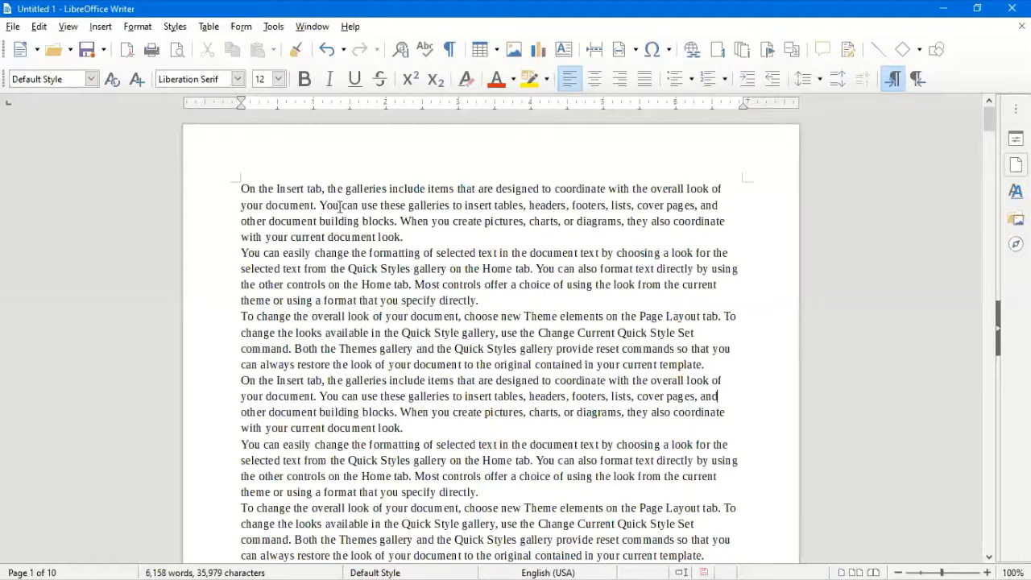
click(320, 205)
shift+click(403, 224)
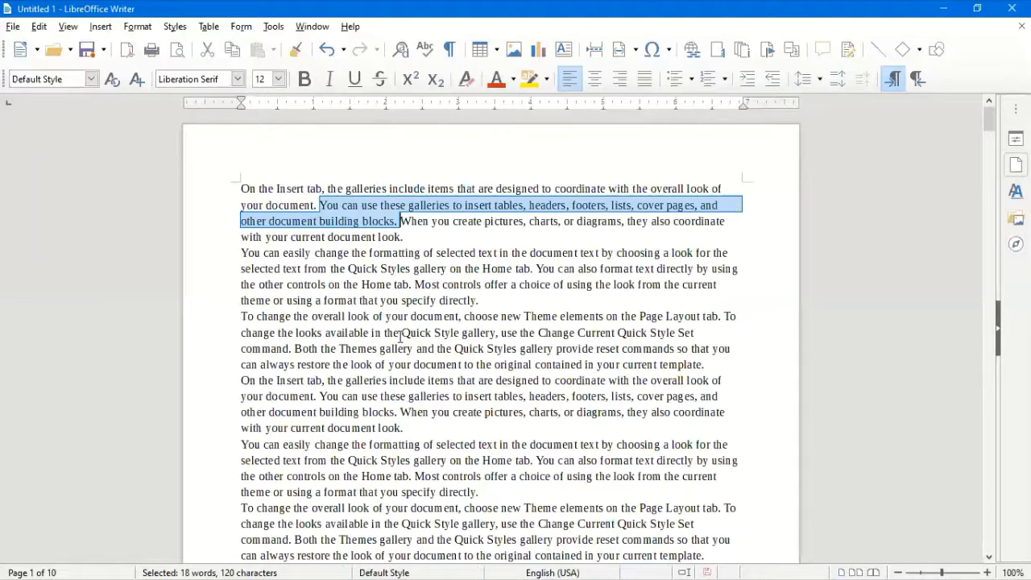
click(400, 338)
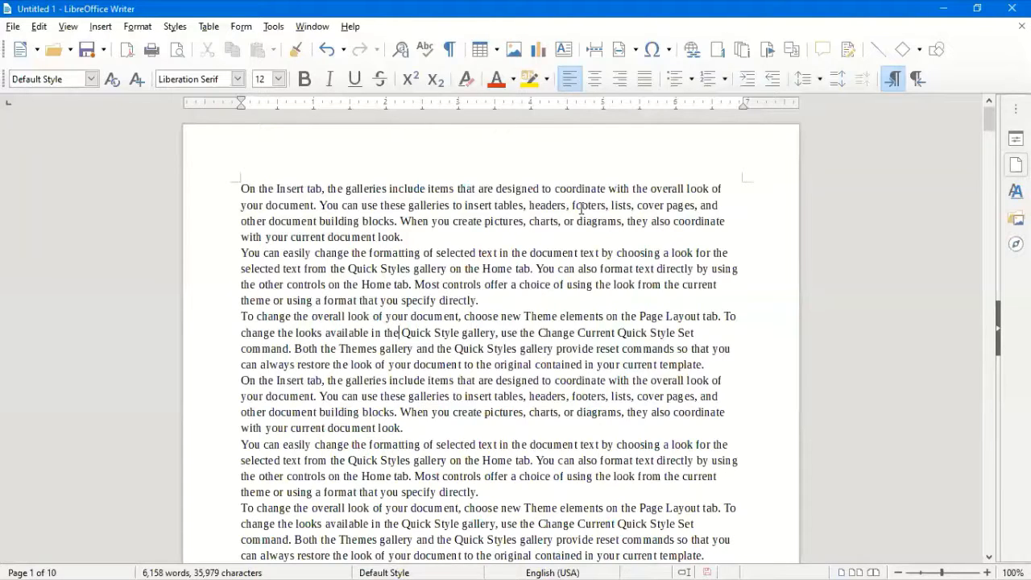
Step: Select the single words "galleries", "selected", "document", "include" and "coordinate" one at a time in the first two paragraphs, and clear the selection
click(362, 191)
double_click(363, 191)
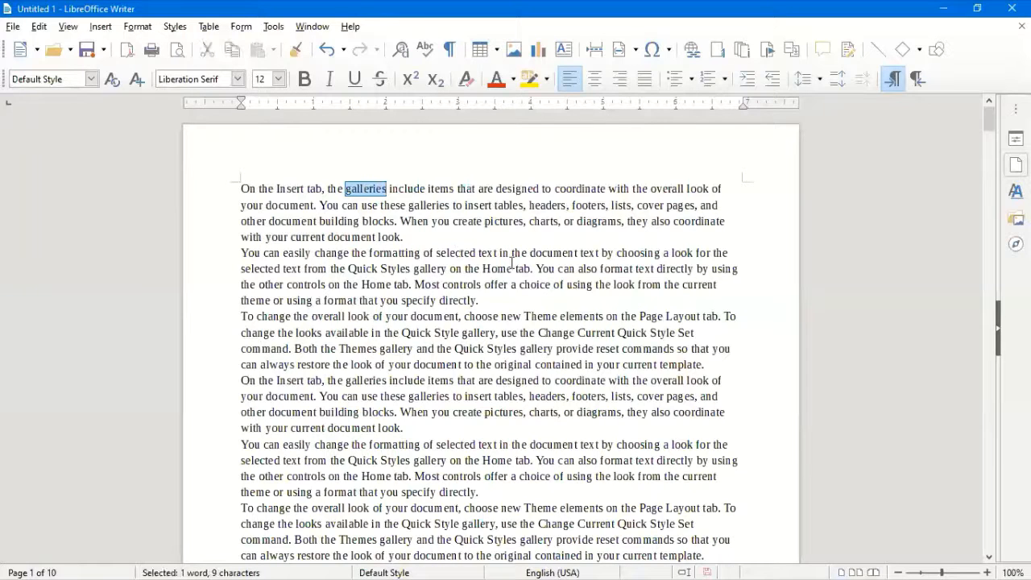
double_click(456, 253)
double_click(544, 254)
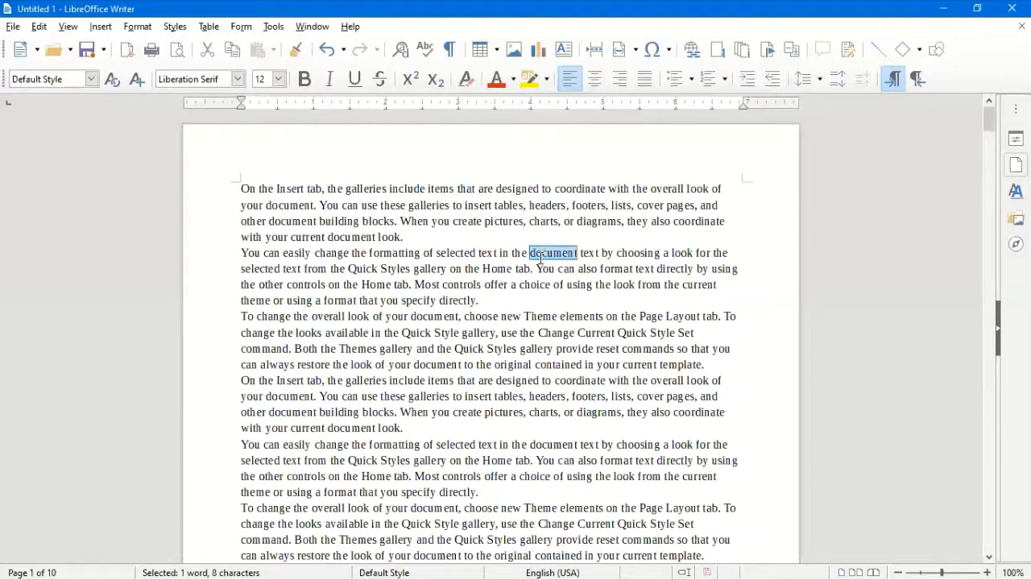
click(390, 189)
drag(390, 190, 425, 190)
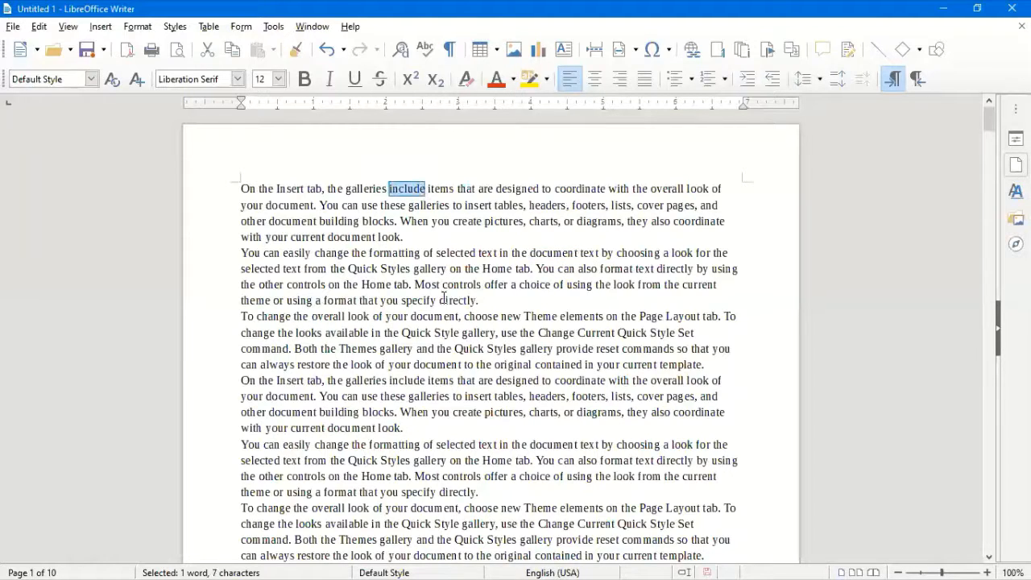
double_click(561, 187)
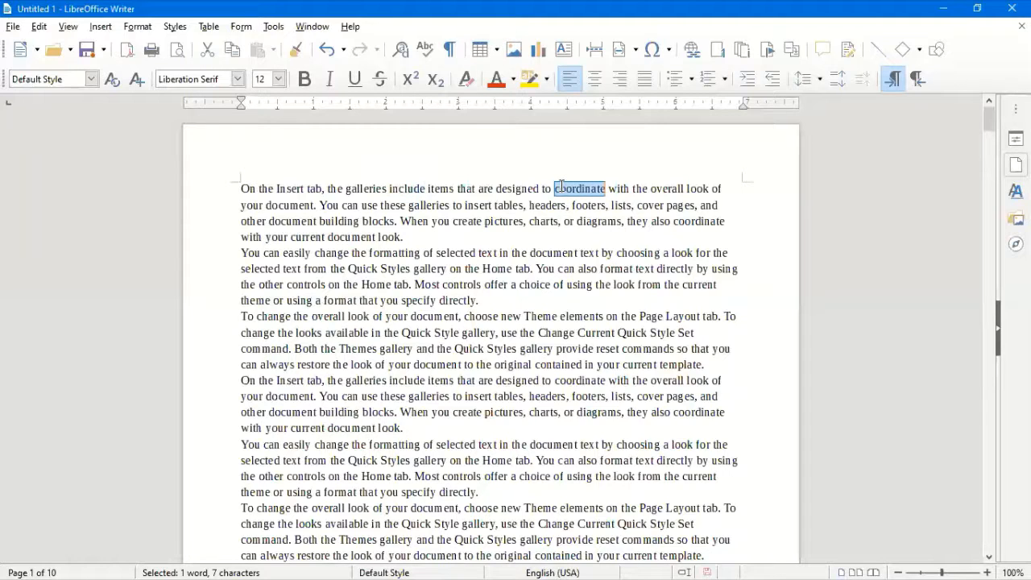
click(442, 204)
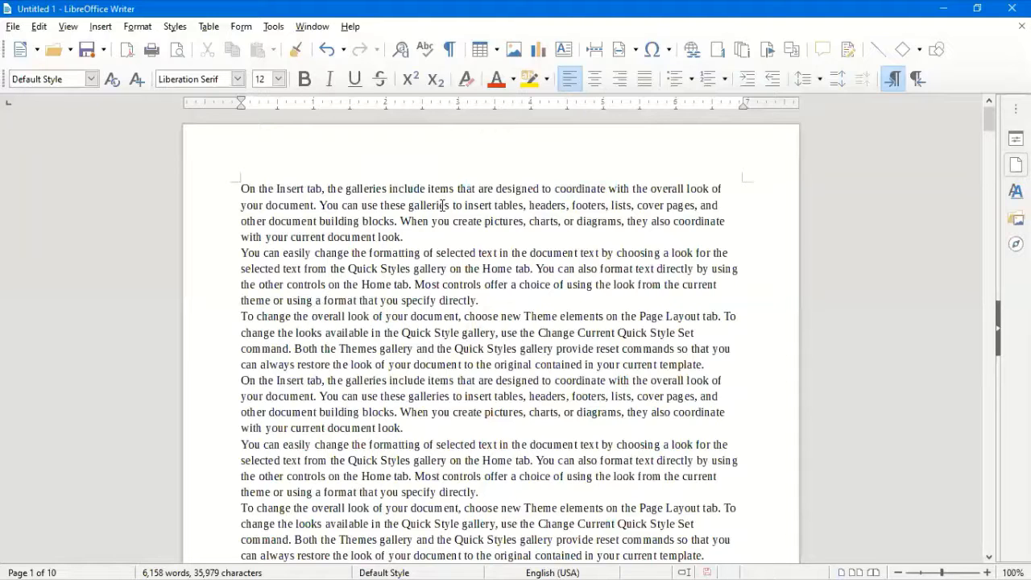
Step: Select one whole sentence at a time in each of the first four paragraphs, starting with "You can use these galleries"
click(320, 206)
double_click(590, 206)
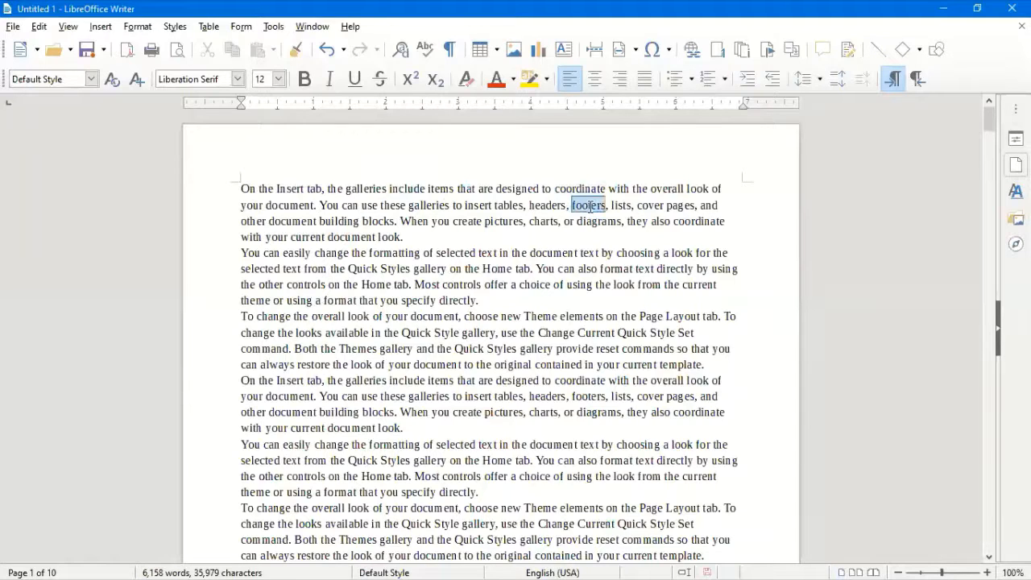
triple_click(590, 207)
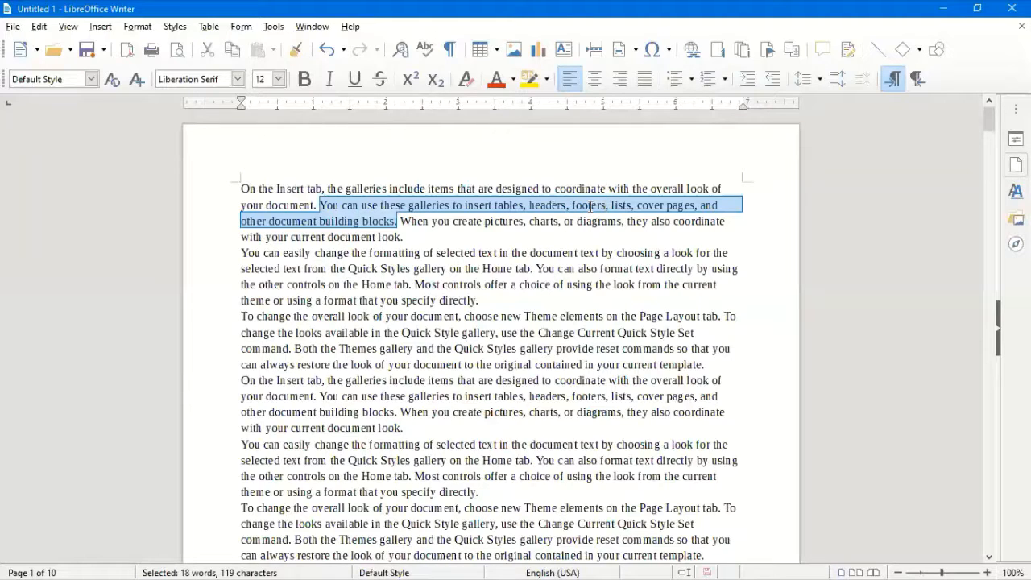
triple_click(566, 252)
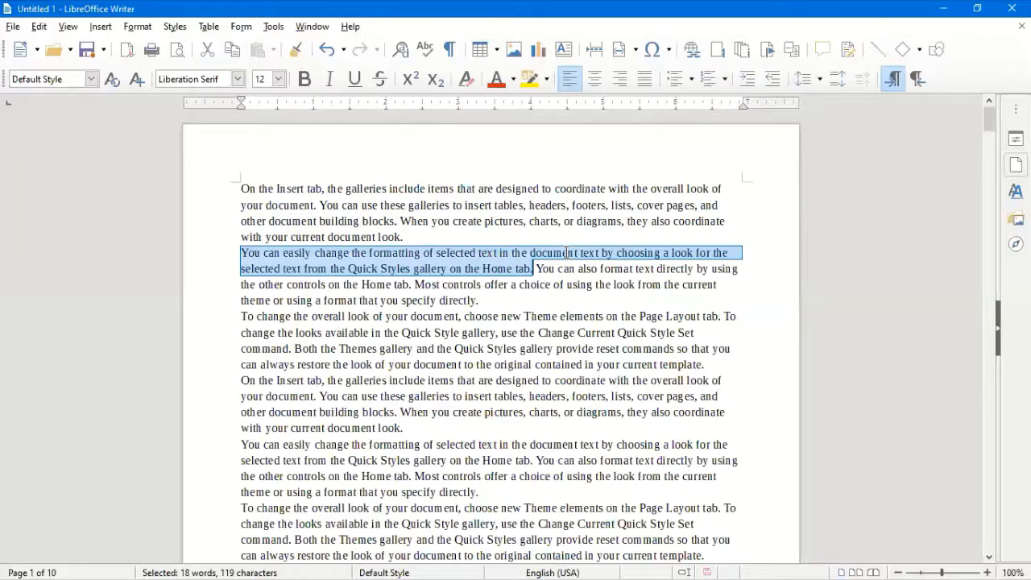
double_click(436, 318)
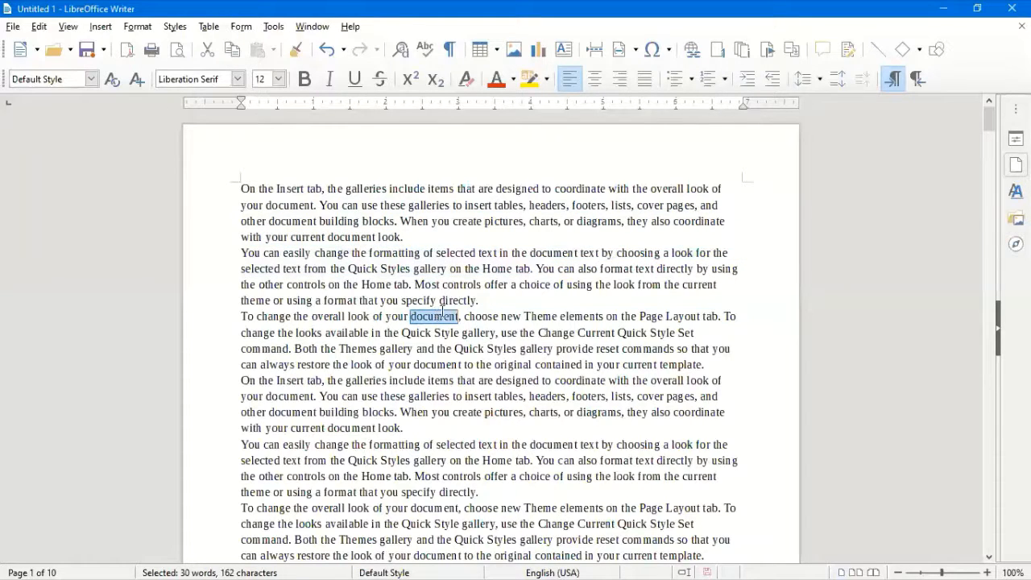
triple_click(436, 316)
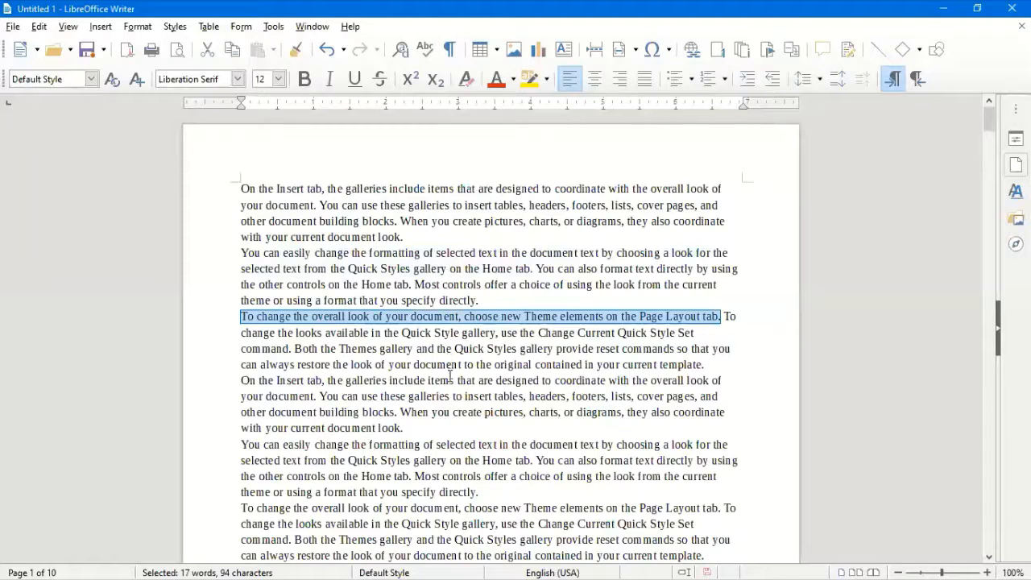
triple_click(447, 396)
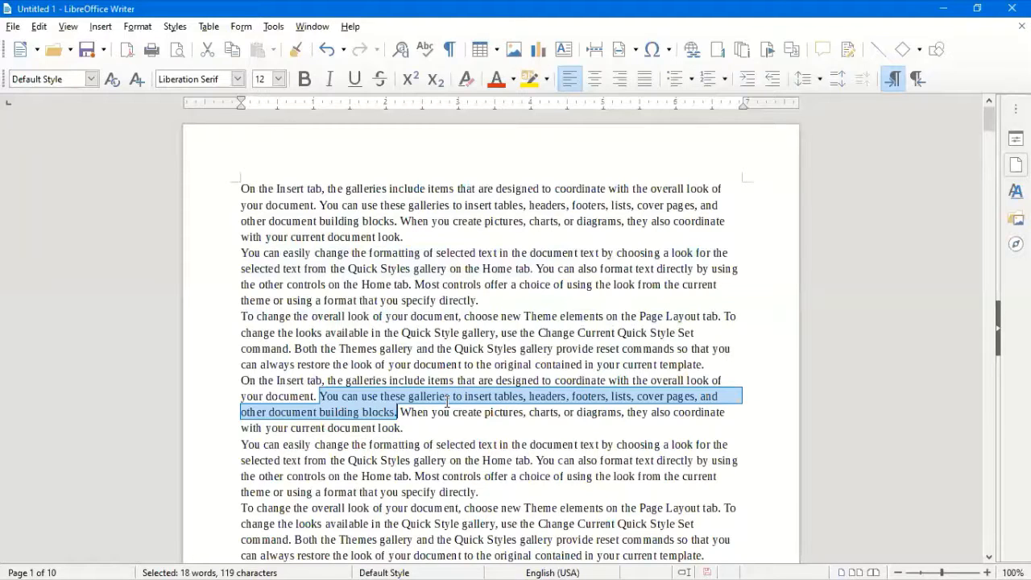
Step: Join the second paragraph to the end of the first, with a space after "current document look."
click(423, 253)
click(424, 237)
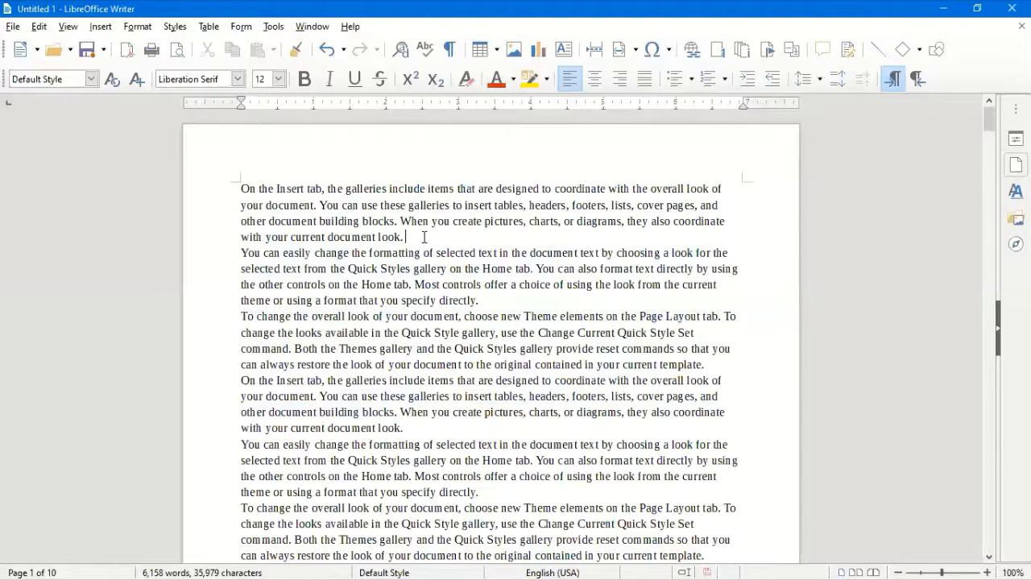
key(Delete)
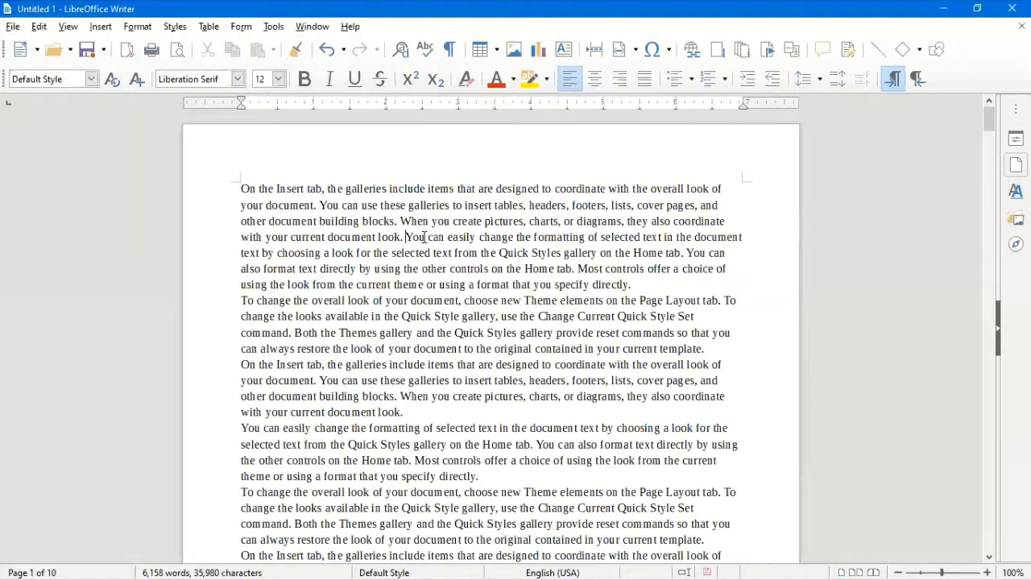
Step: Select the first, second and third paragraphs in full, one at a time
double_click(479, 227)
triple_click(480, 227)
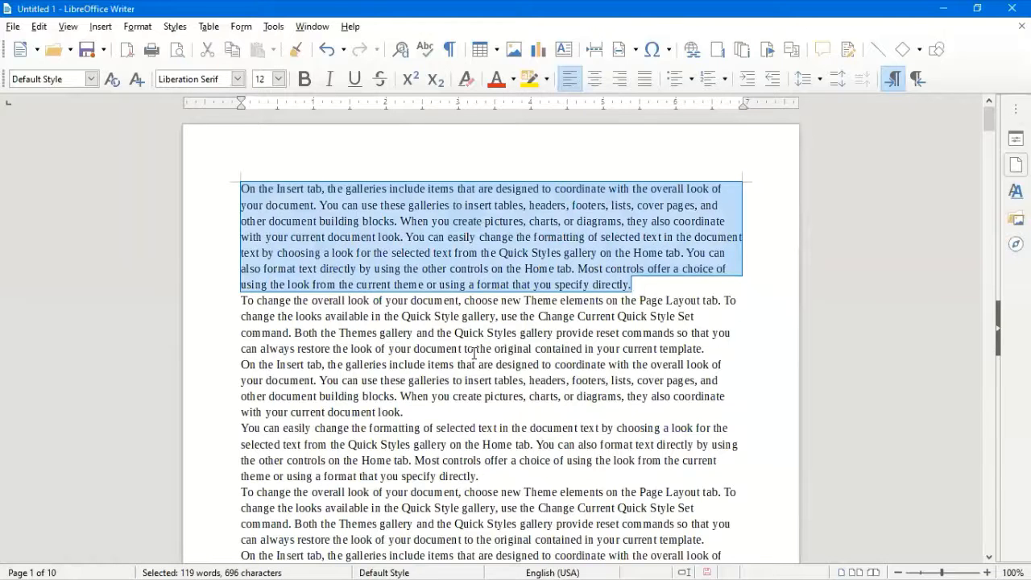
triple_click(474, 353)
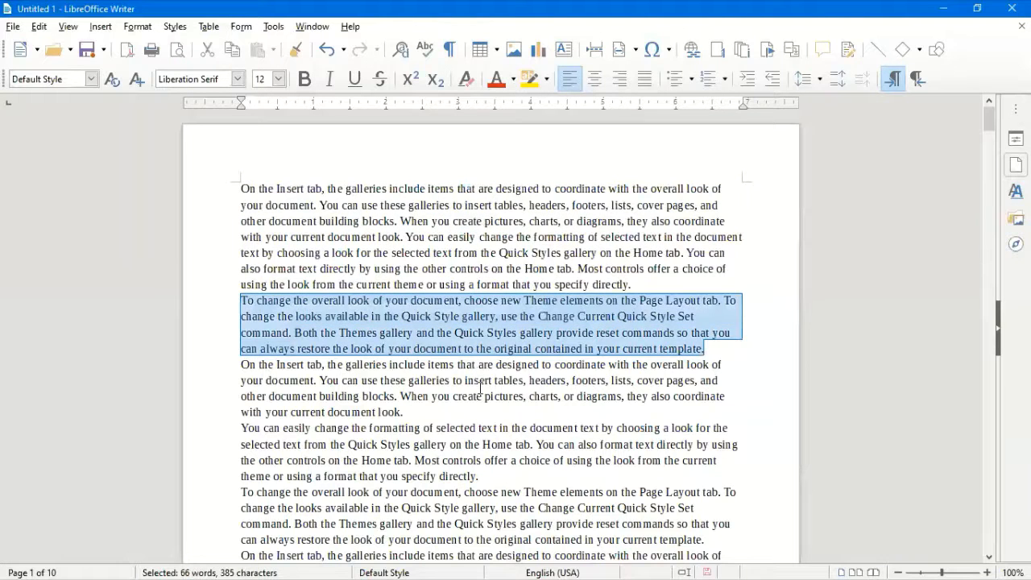
triple_click(480, 388)
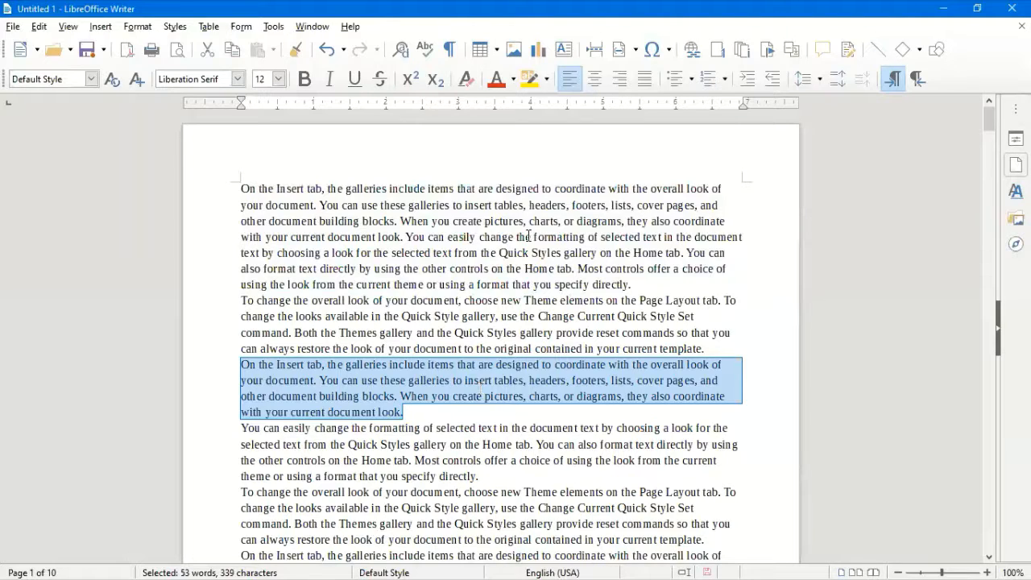
Step: Place the cursor at the start of the document, select the entire text, and clear the selection
click(242, 188)
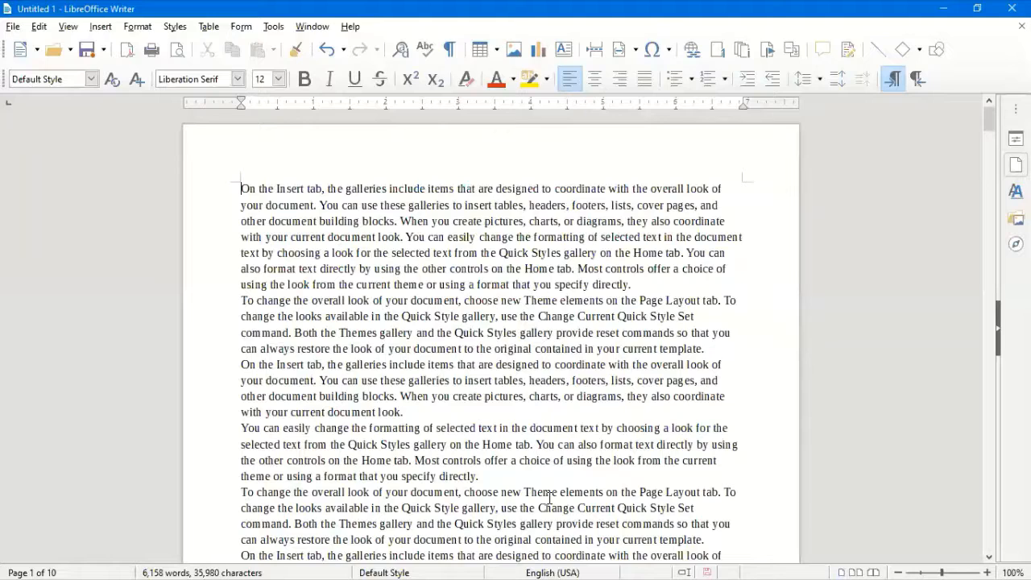
key(ctrl+Down)
mouse_move(240, 188)
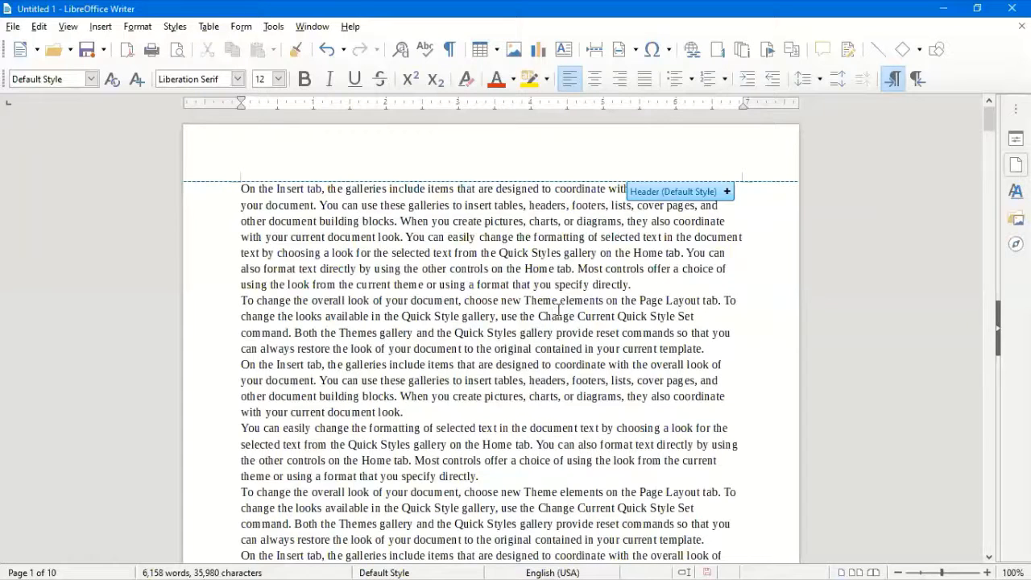
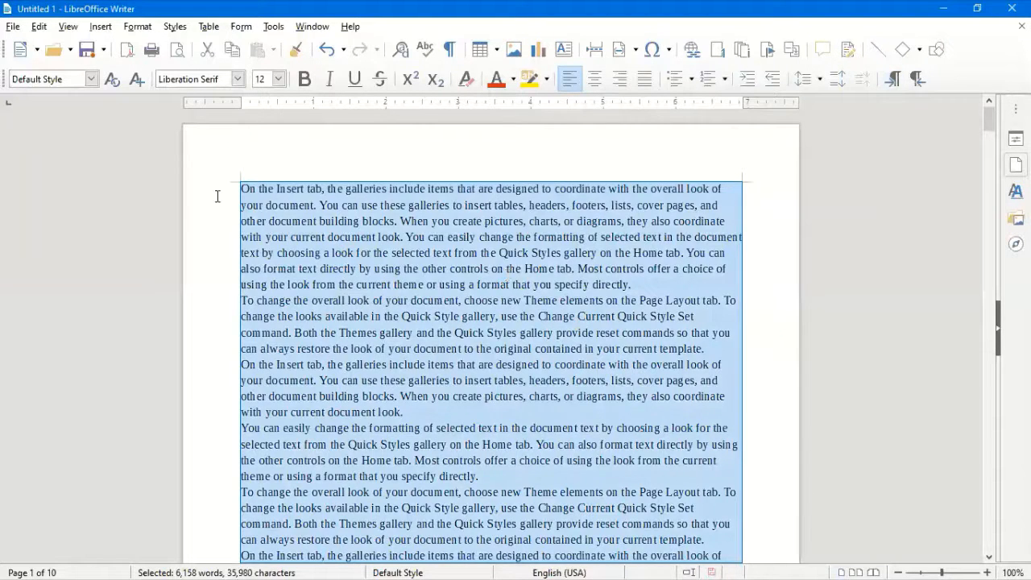
click(244, 190)
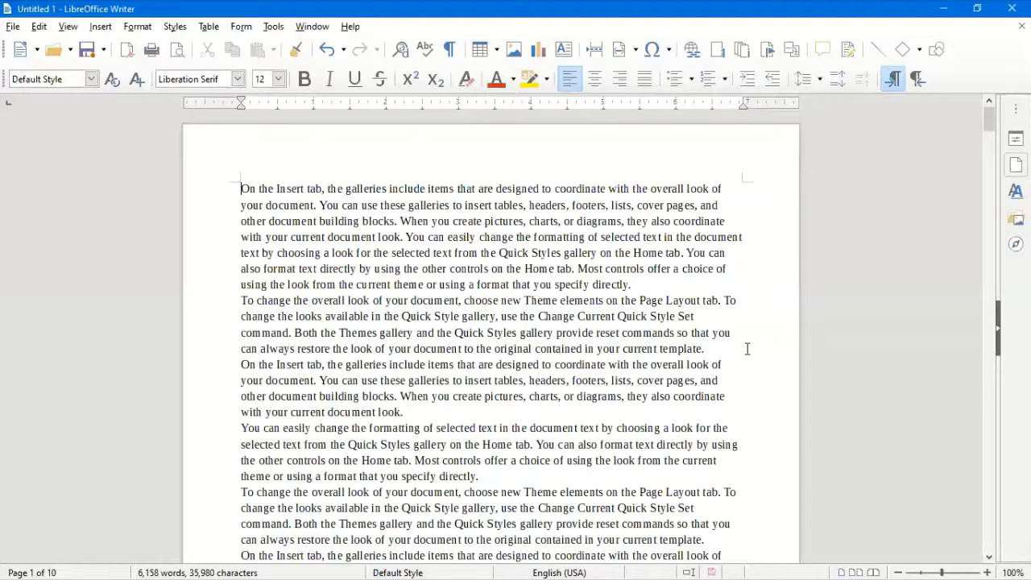
key(ctrl+a)
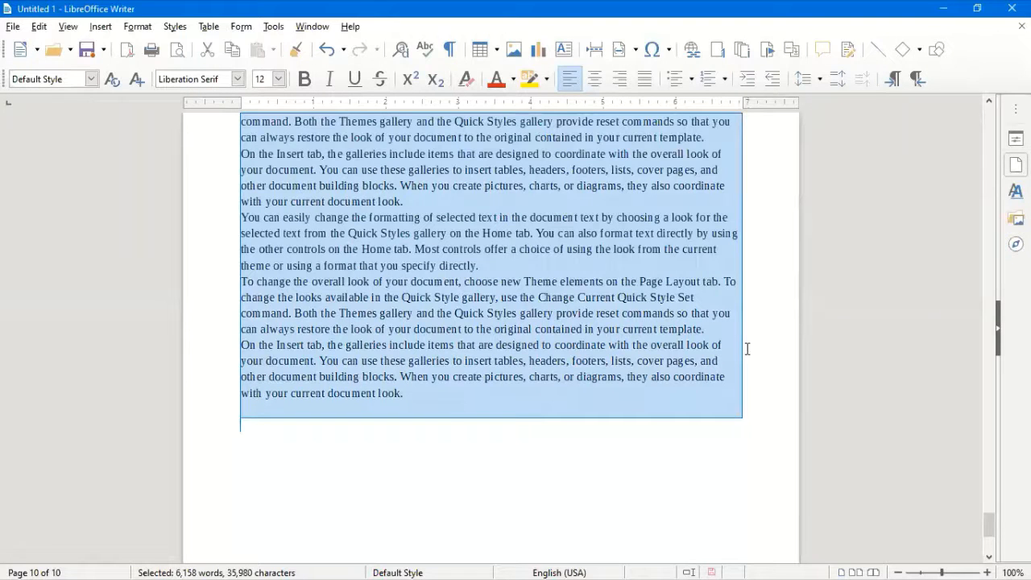
click(746, 348)
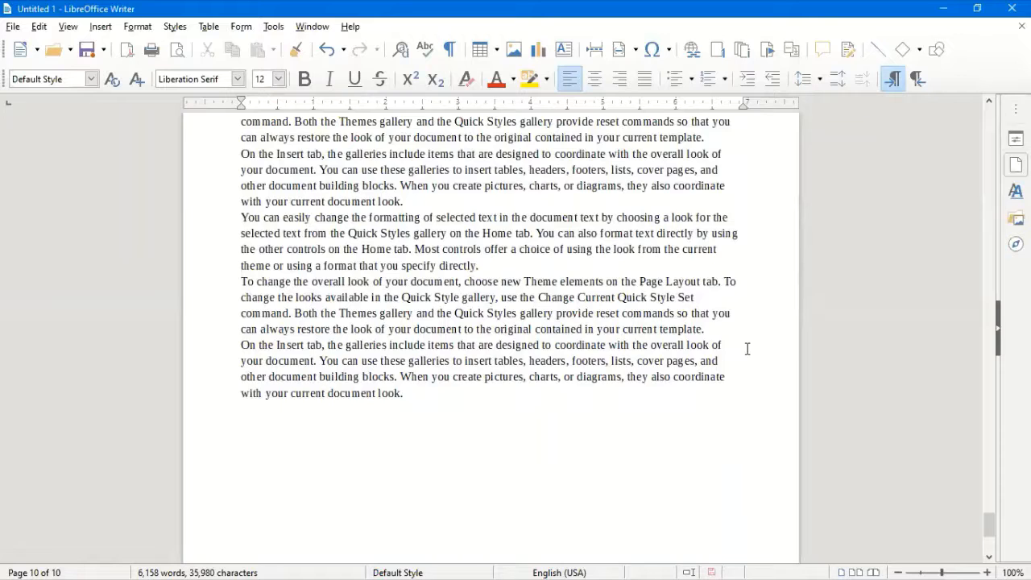
Step: Select from the cursor to the paragraph end: the whole first paragraph, the second from "Change Current" onward, and the first again
key(ctrl+Home)
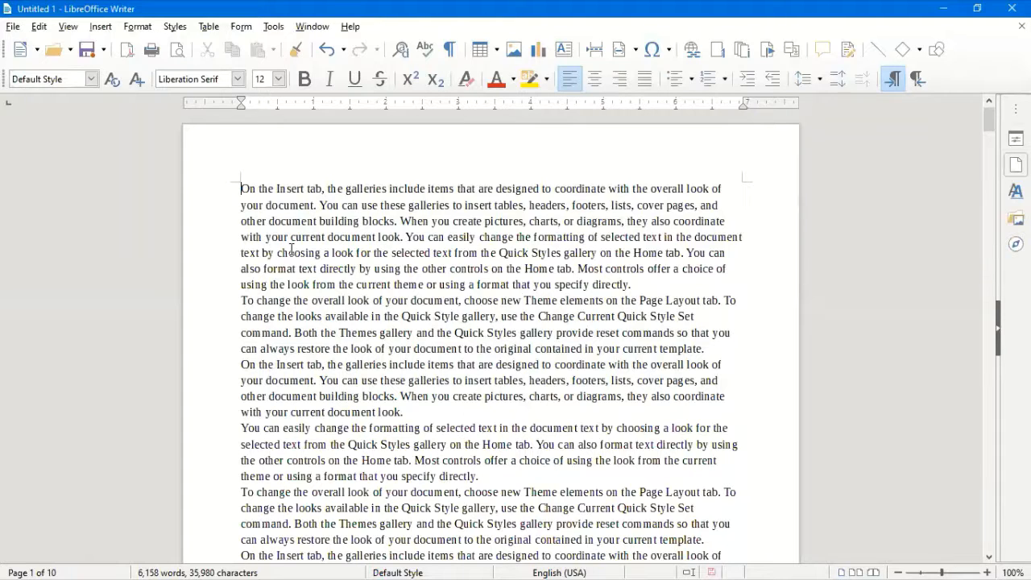
key(ctrl+shift+Down)
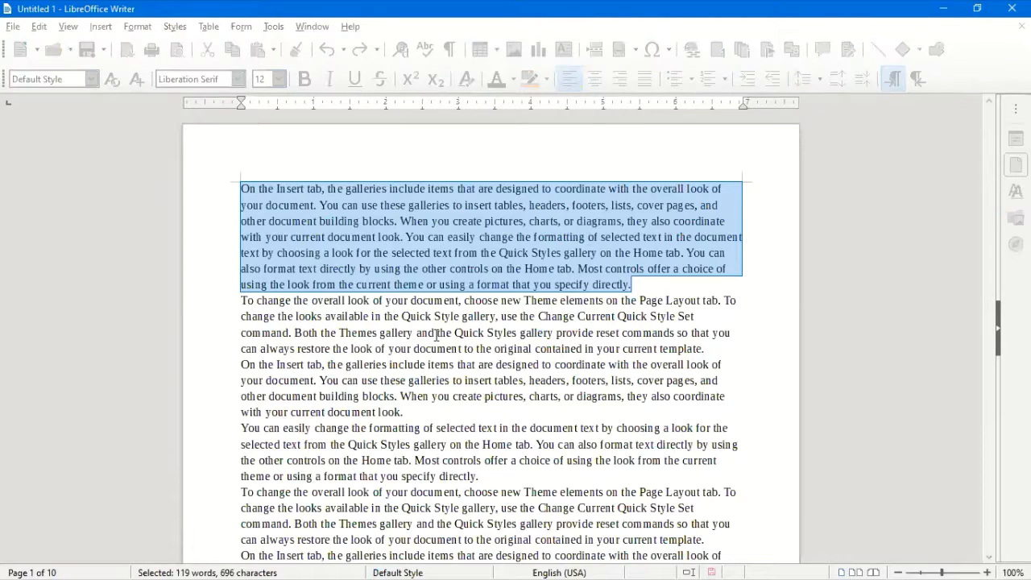
click(323, 317)
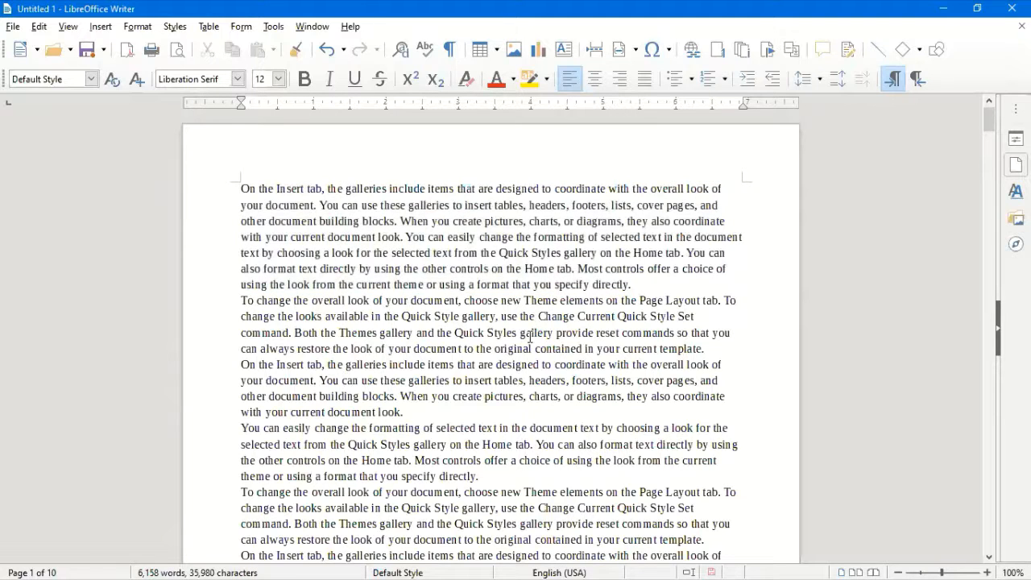
key(ctrl+shift+Down)
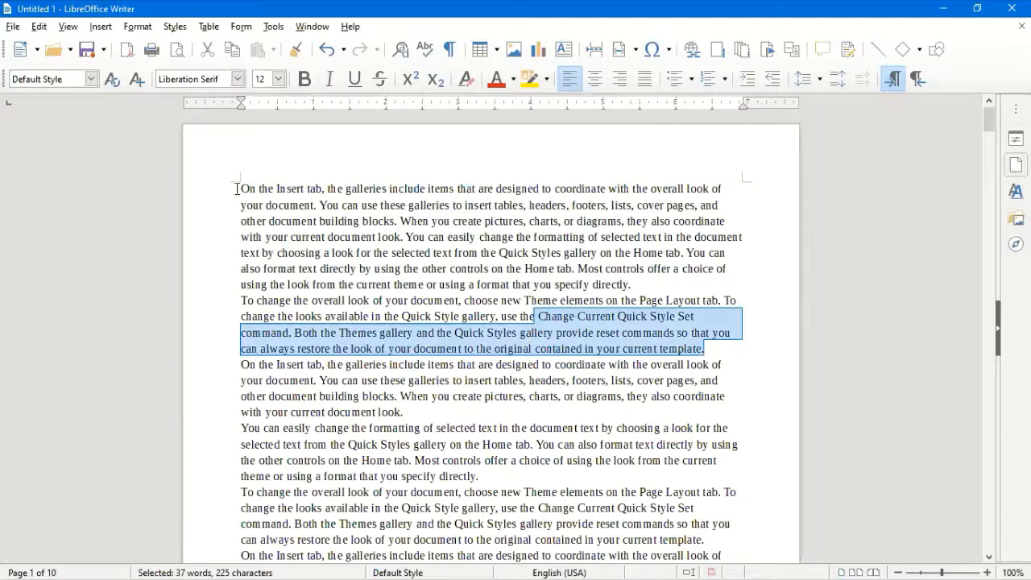
click(385, 257)
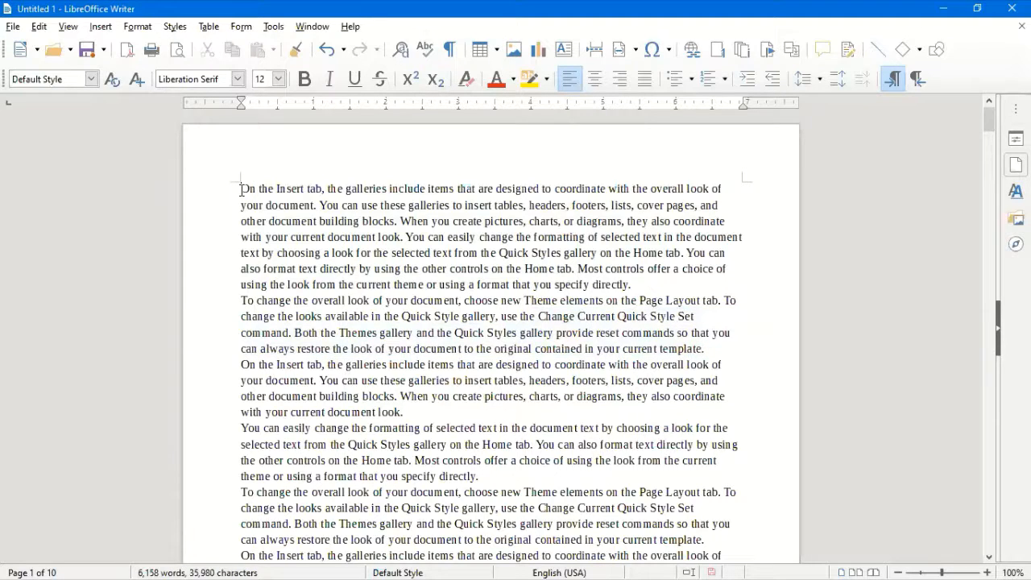
key(ctrl+shift+Down)
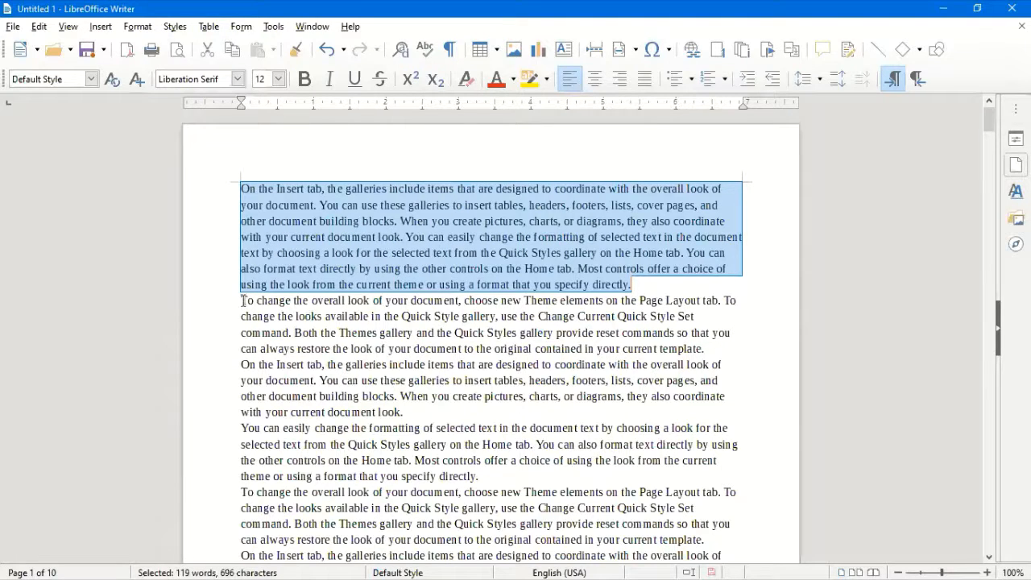
Step: Select the second paragraph from its start to its end, clear the selection, and select the first paragraph from "You can easily" onward
click(742, 426)
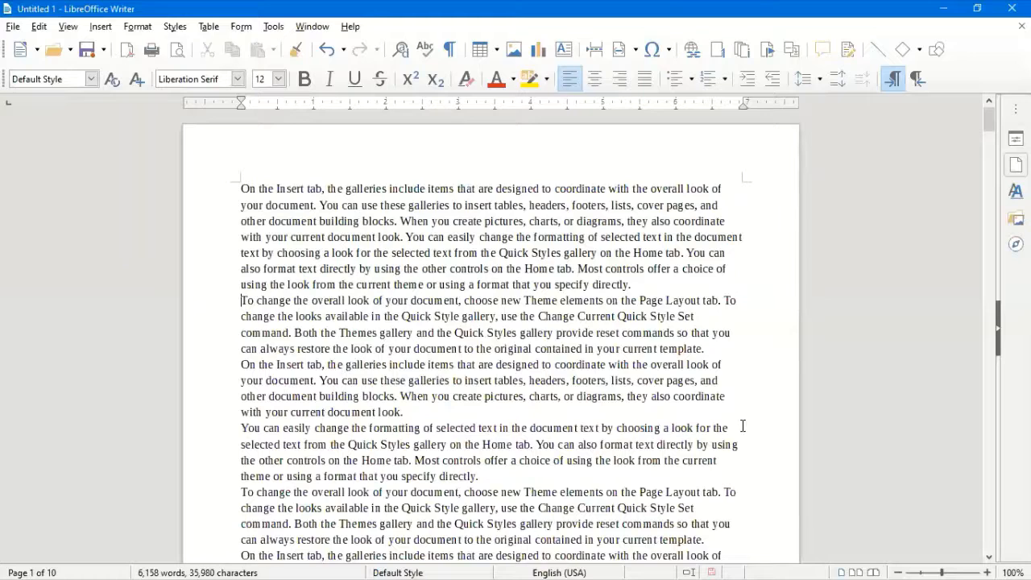
key(ctrl+shift+Down)
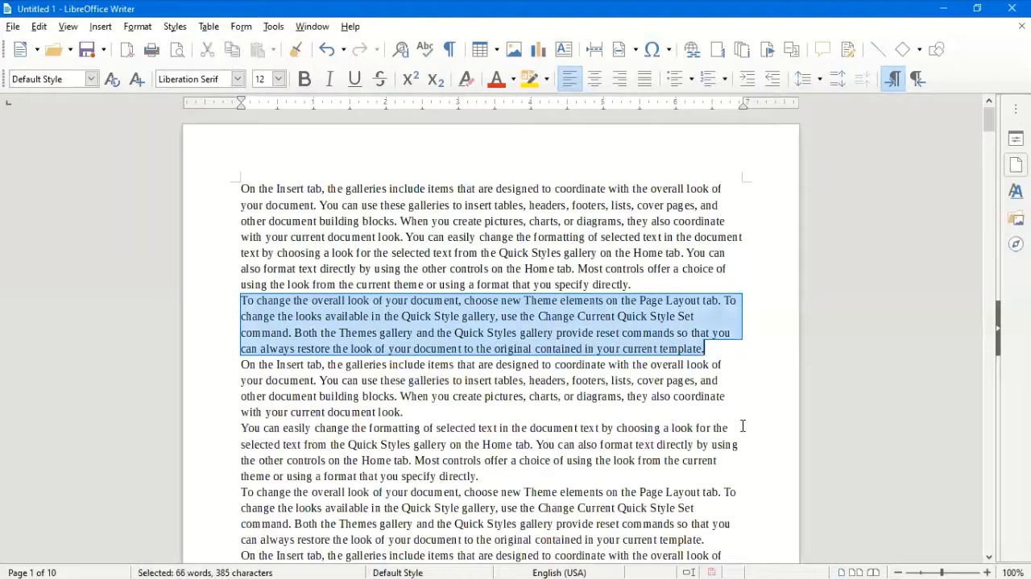
click(528, 390)
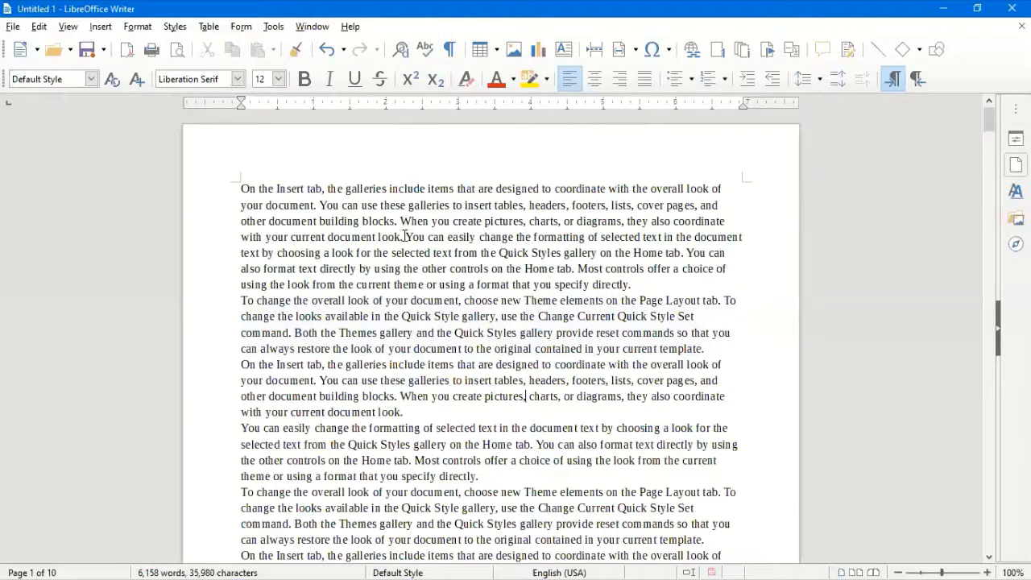
drag(406, 237, 465, 292)
Step: Add a header line reading NAME and BASIC, separated by tabs, below the last paragraph of the document
click(465, 291)
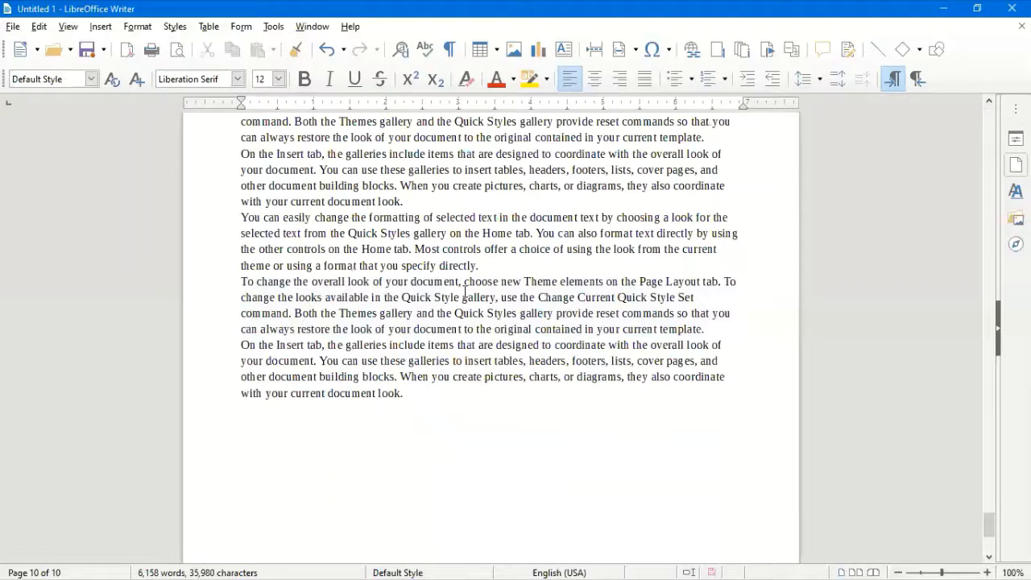
text(NAME)
key(Tab)
text(A)
key(BackSpace)
text(BASIC)
key(Return)
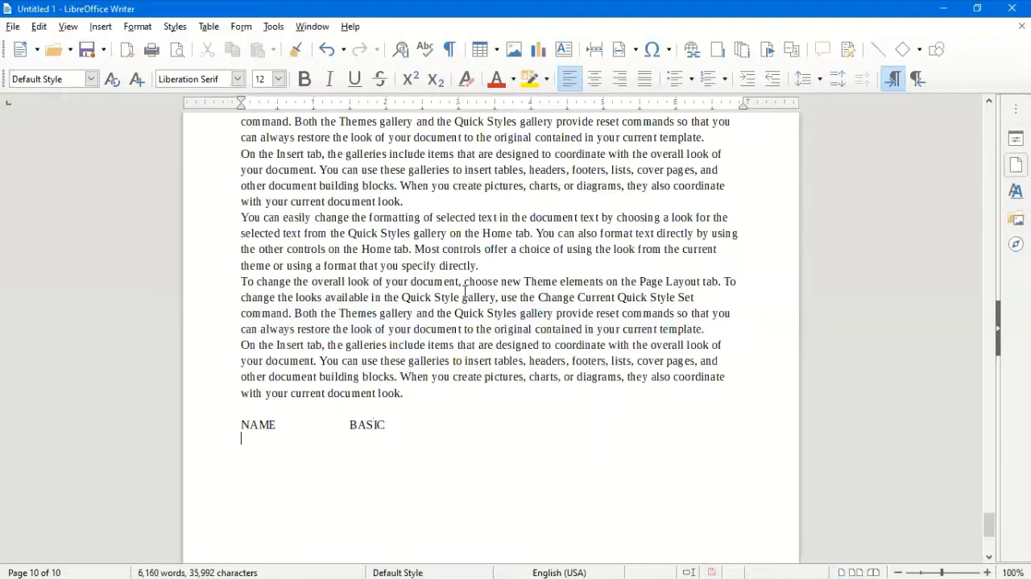
Step: Enter three rows under the headers, each a first name, with the values 11111111, 2222222 and 78787778 aligned under BASIC
text(AMAN)
key(Tab)
key(Tab)
text(1111111)
key(Return)
text(NAMAN)
key(Tab)
key(Tab)
key(Tab)
text(2222222)
key(Return)
text(JAI)
key(Tab)
key(Tab)
key(Tab)
key(Tab)
key(BackSpace)
text(78787778)
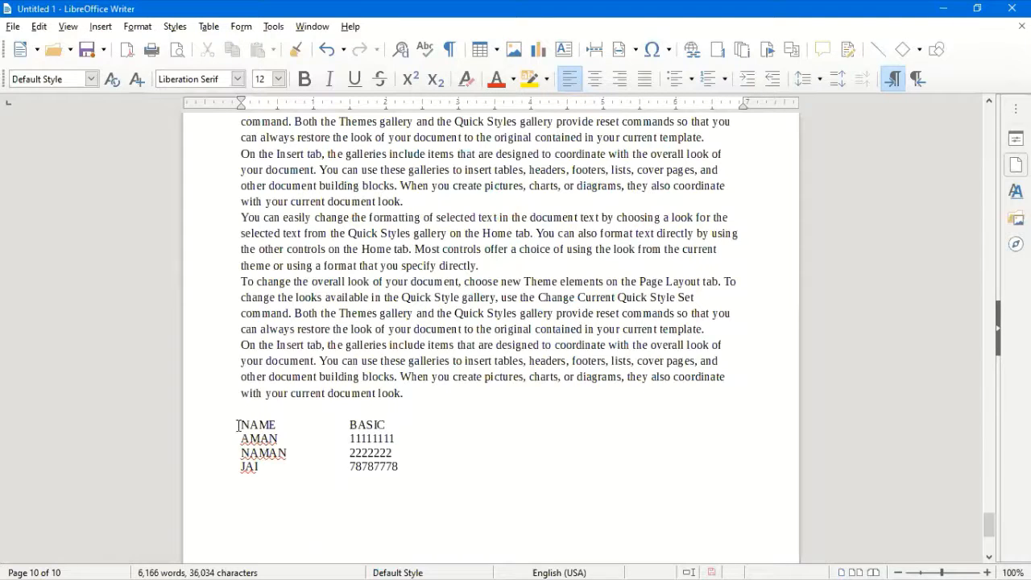
Step: Try an ordinary text selection from NAME down into the last list row, twice, clearing the selection each time
drag(240, 424, 471, 472)
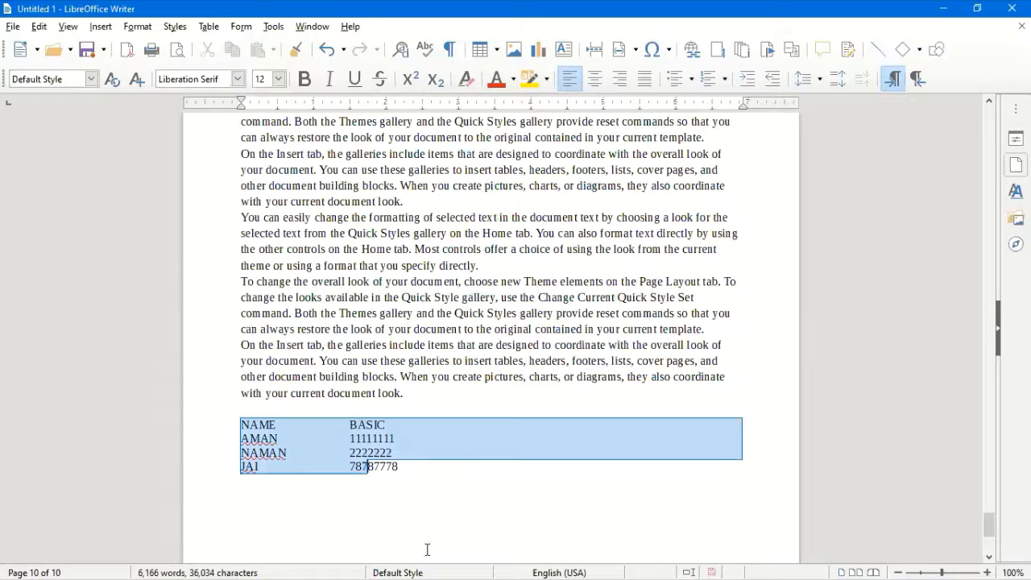
click(239, 384)
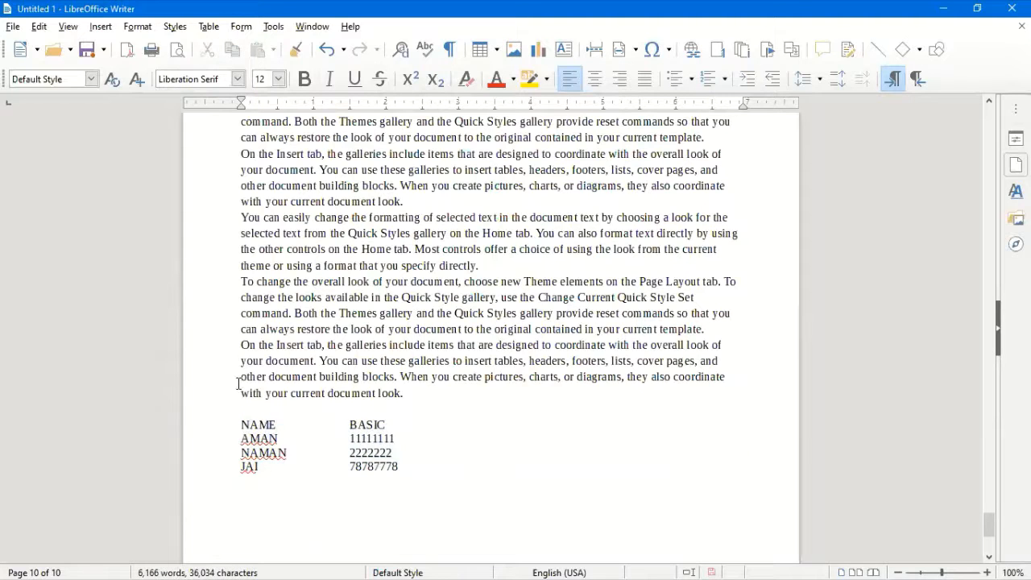
scroll(238, 383, down, 3)
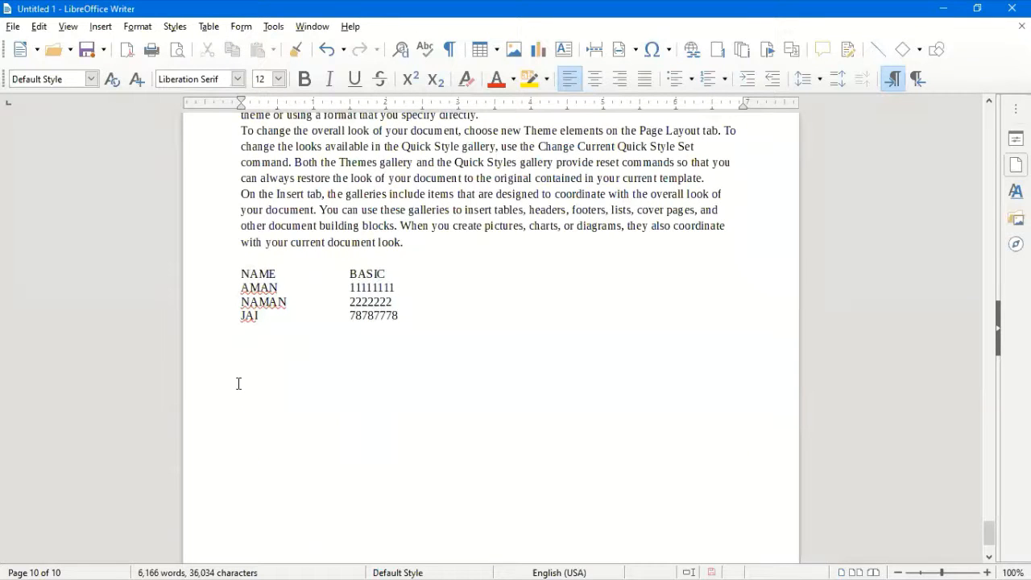
text(NAME)
key(ctrl+z)
drag(237, 271, 295, 318)
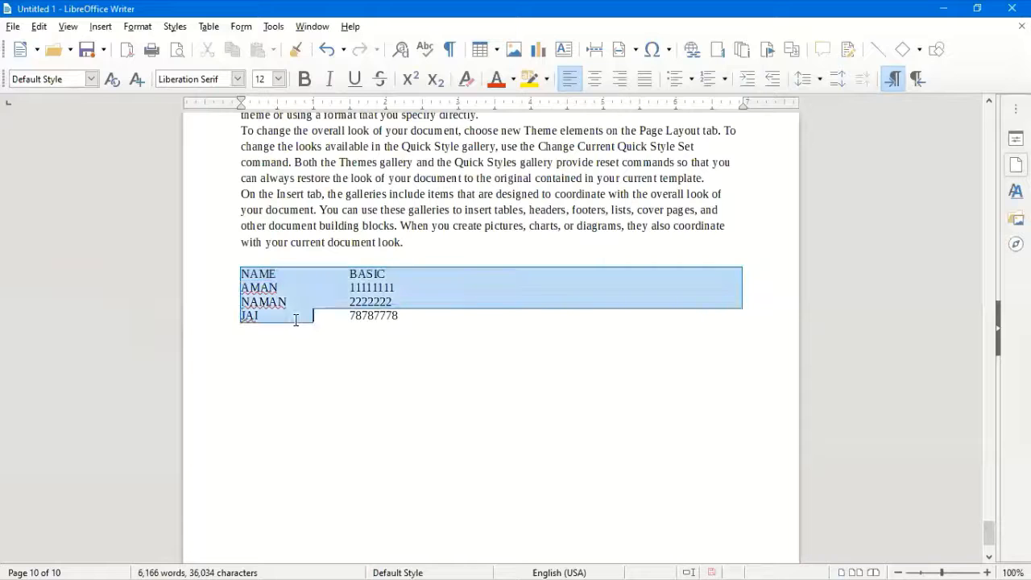
click(318, 374)
Step: Select only the NAME column of the list as a rectangular block, from the header down to the last row
scroll(318, 372, up, 2)
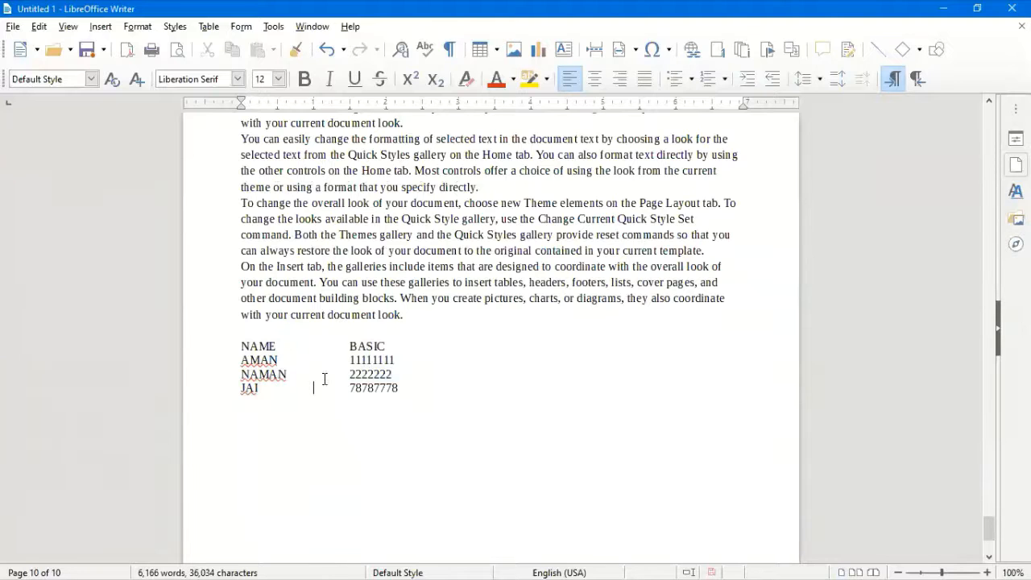
scroll(324, 376, up, 3)
scroll(324, 378, up, 2)
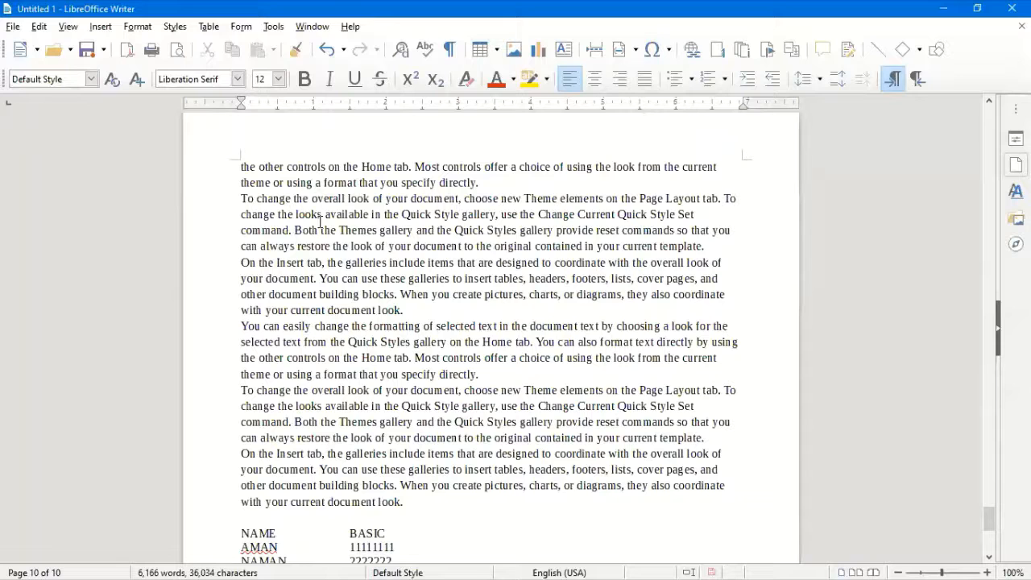
scroll(320, 226, down, 2)
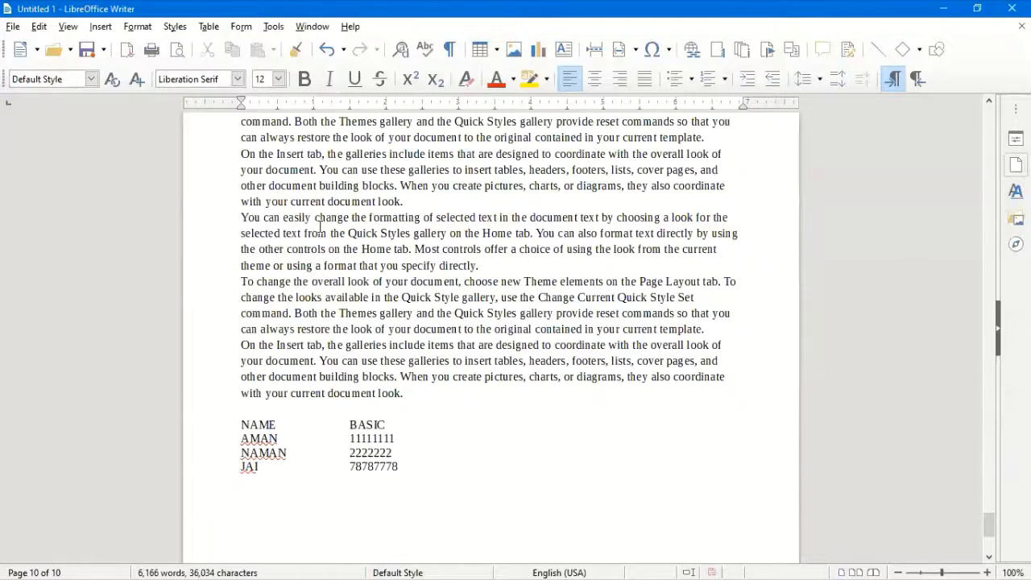
scroll(320, 226, down, 3)
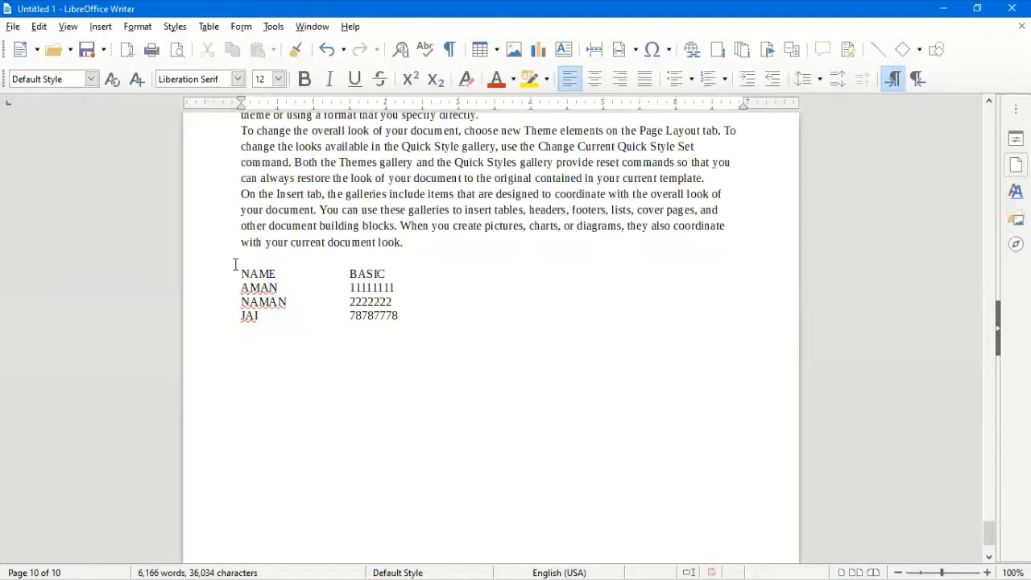
shift+click(297, 321)
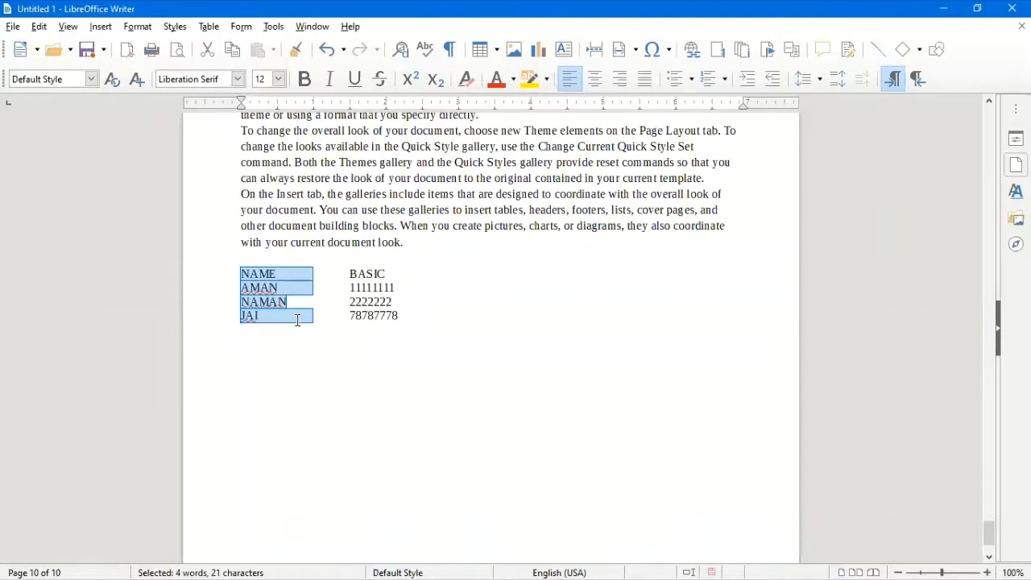
Step: Block-select a rectangle of body text on page 10 from "look of your document" down to "When you create", and clear the selection
scroll(297, 321, up, 3)
scroll(332, 317, up, 3)
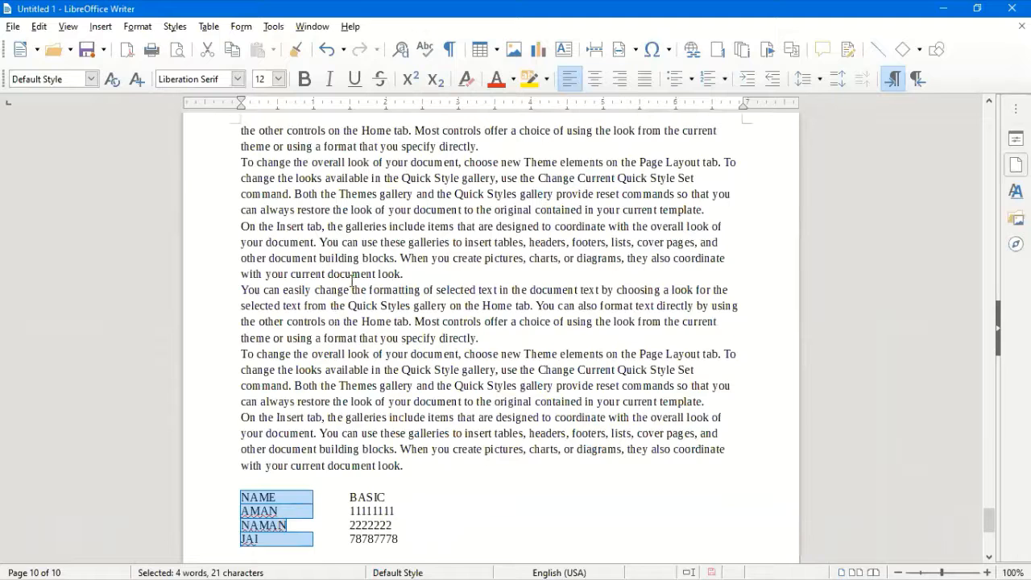
scroll(351, 281, up, 3)
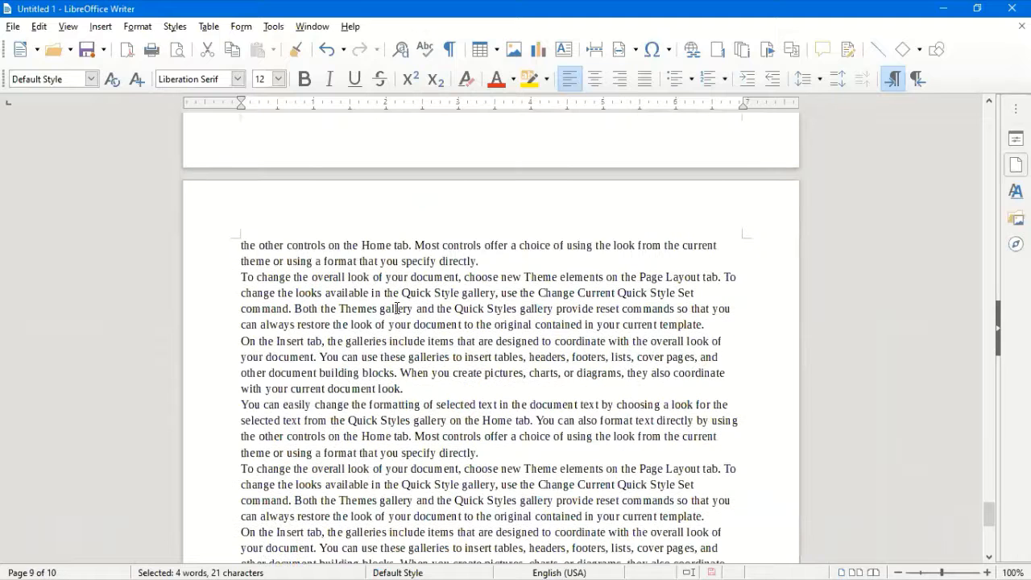
shift+click(479, 367)
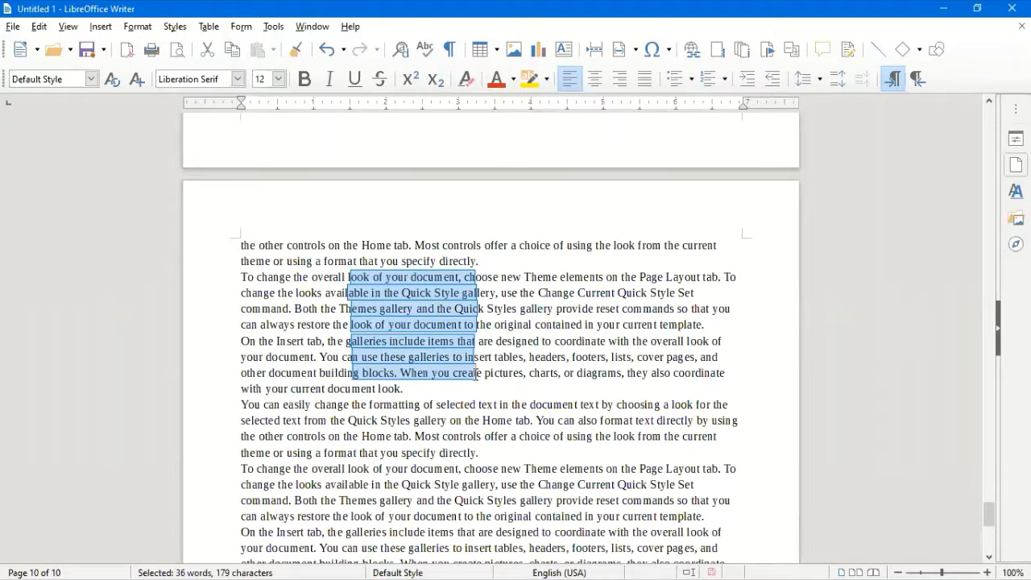
scroll(479, 374, down, 9)
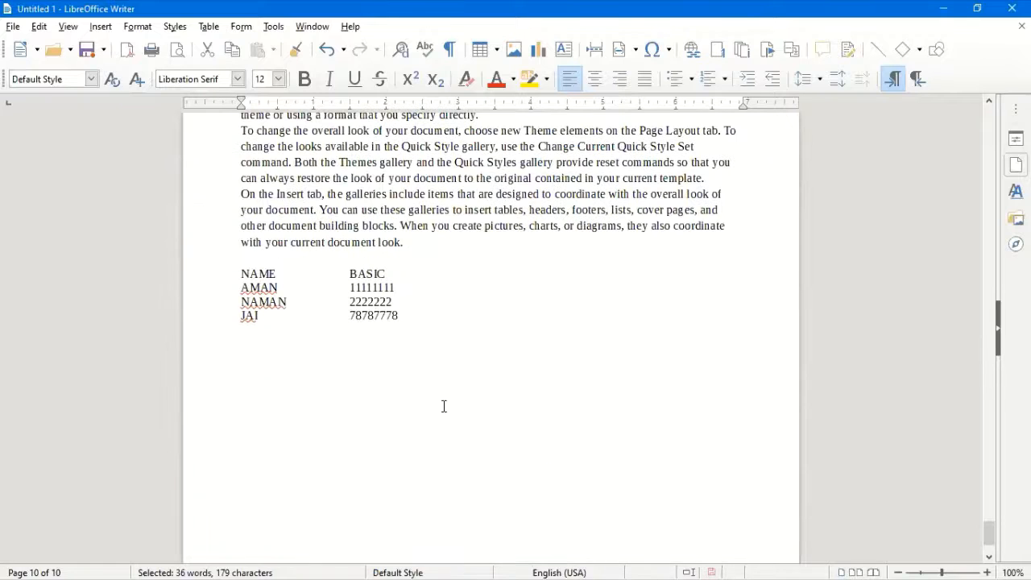
click(409, 401)
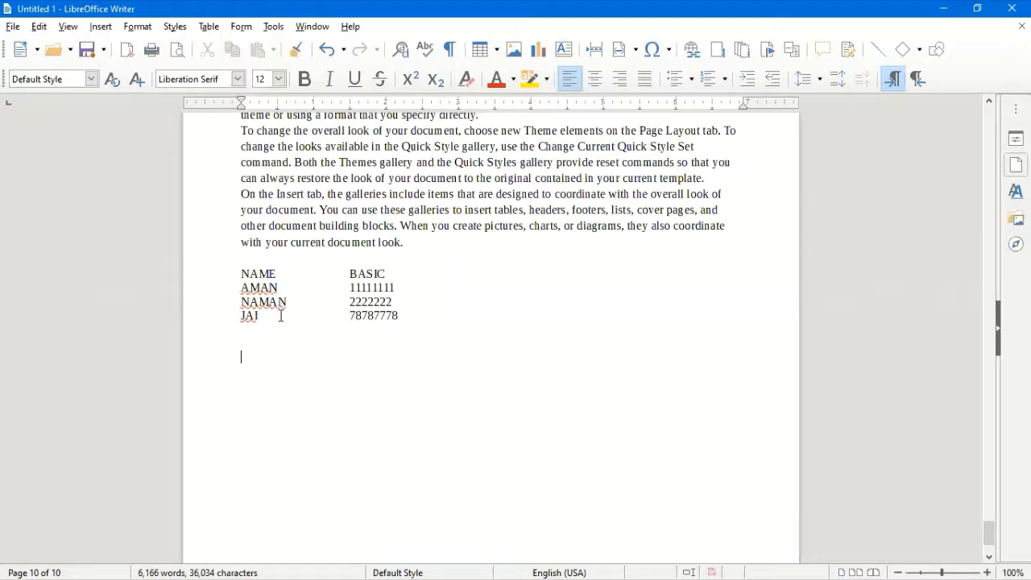
Step: Block-select the NAME column, copy it, and paste it a few lines below the list
drag(238, 274, 298, 326)
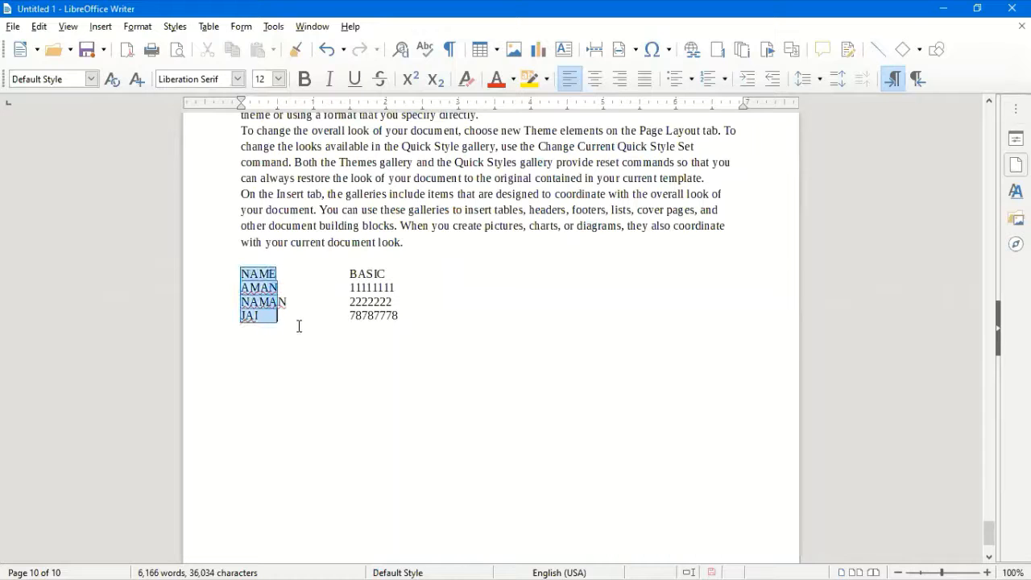
click(265, 417)
key(ctrl+c)
click(254, 392)
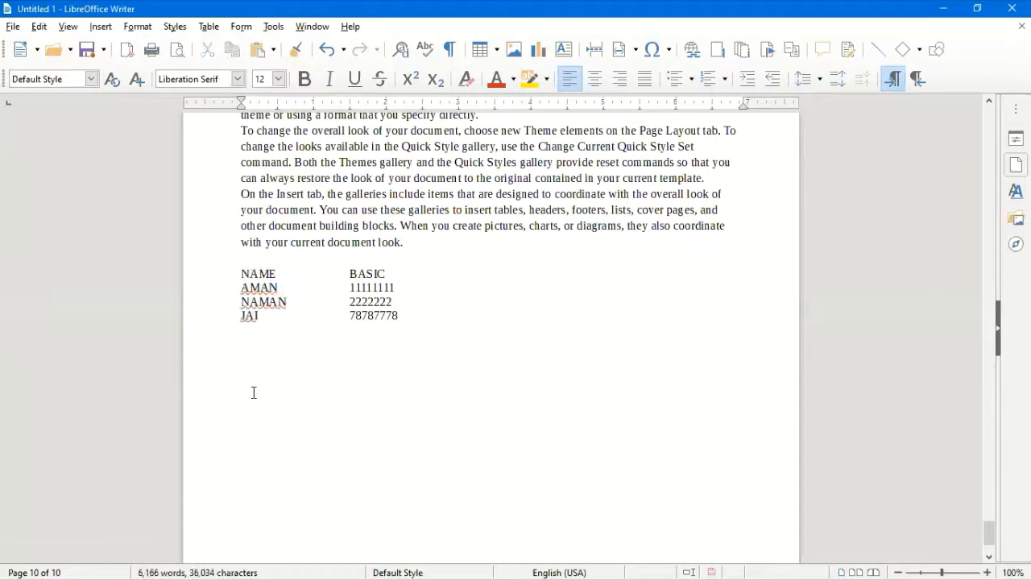
key(ctrl+v)
Step: Return to the start of the document and place the cursor in the first paragraph's second line
scroll(424, 217, up, 2)
scroll(424, 219, up, 2)
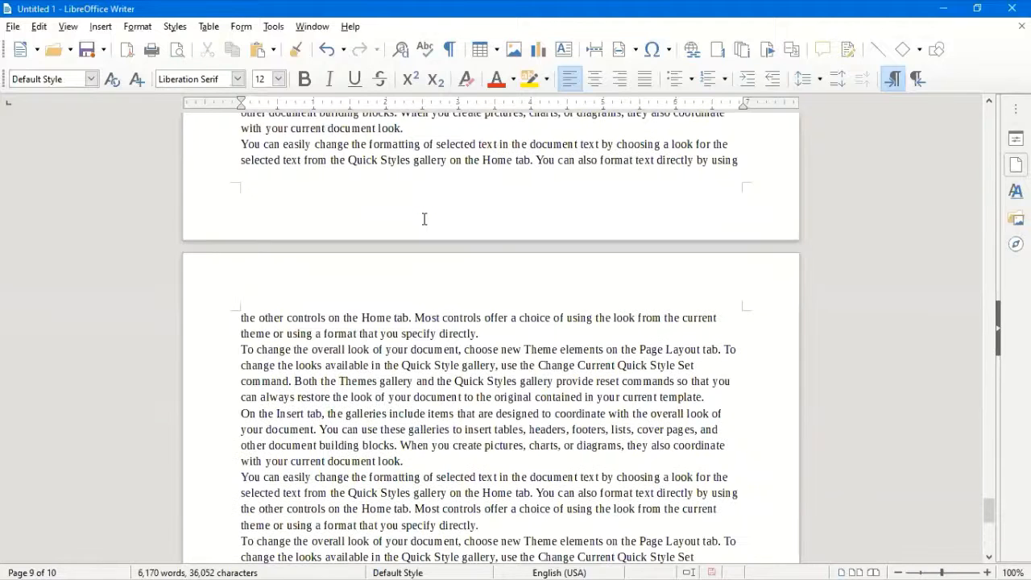
scroll(424, 219, up, 5)
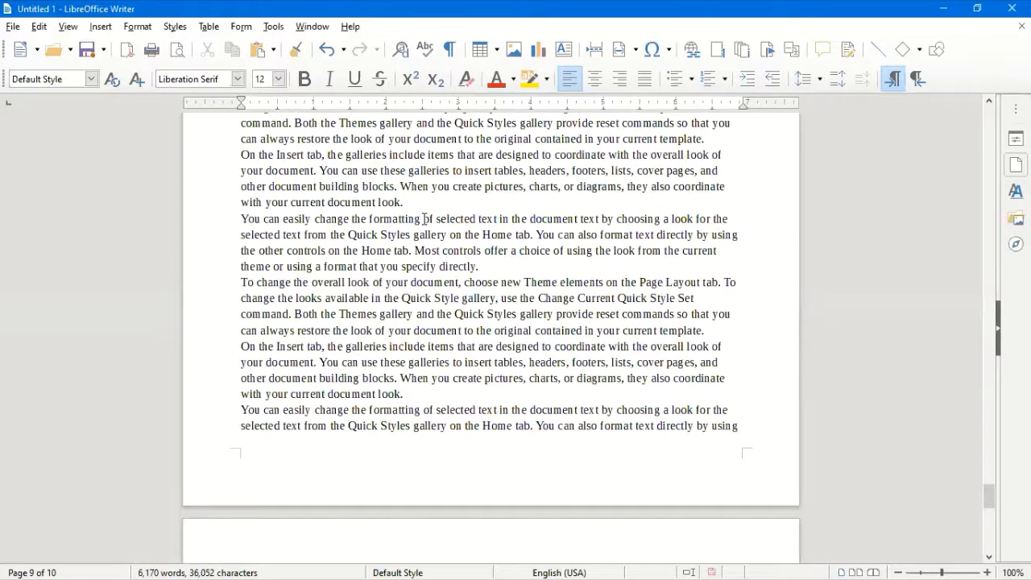
key(ctrl+Home)
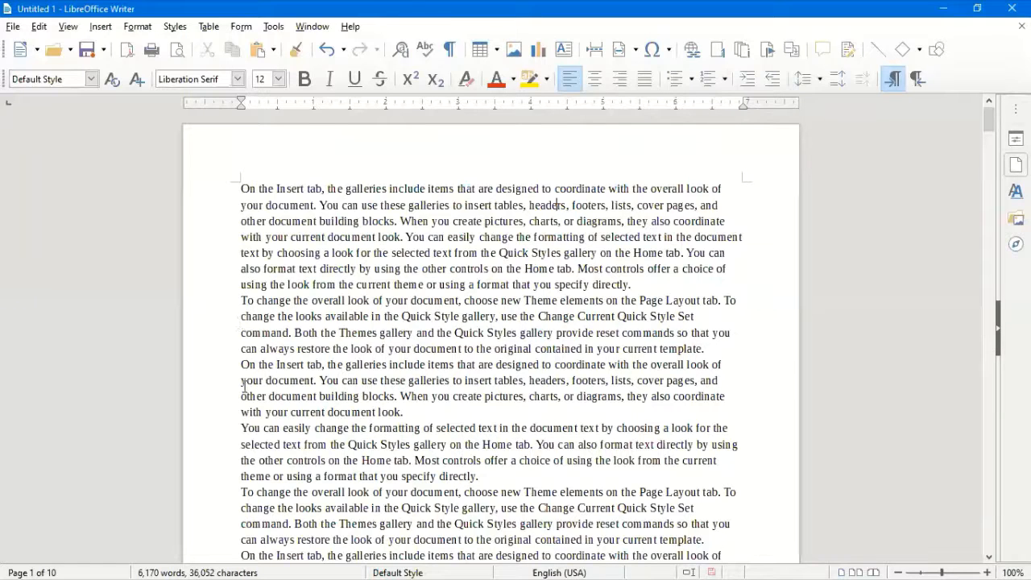
click(238, 426)
click(492, 204)
Step: Move the cursor forward paragraph by paragraph onto page 2, and back paragraph by paragraph to page 1
scroll(845, 321, down, 4)
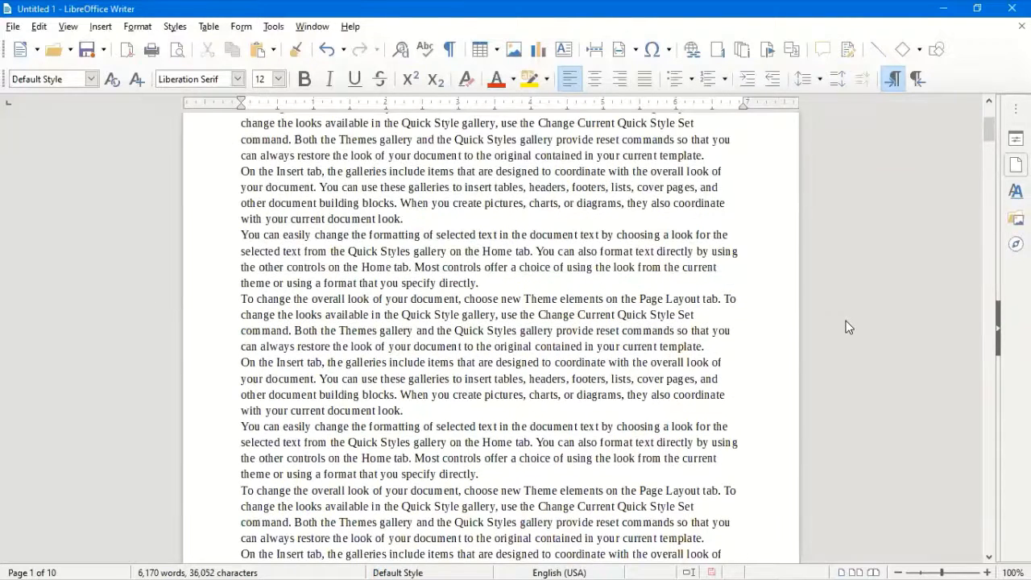
key(ctrl+Down)
key(ctrl+Down)
key(ctrl+Down)
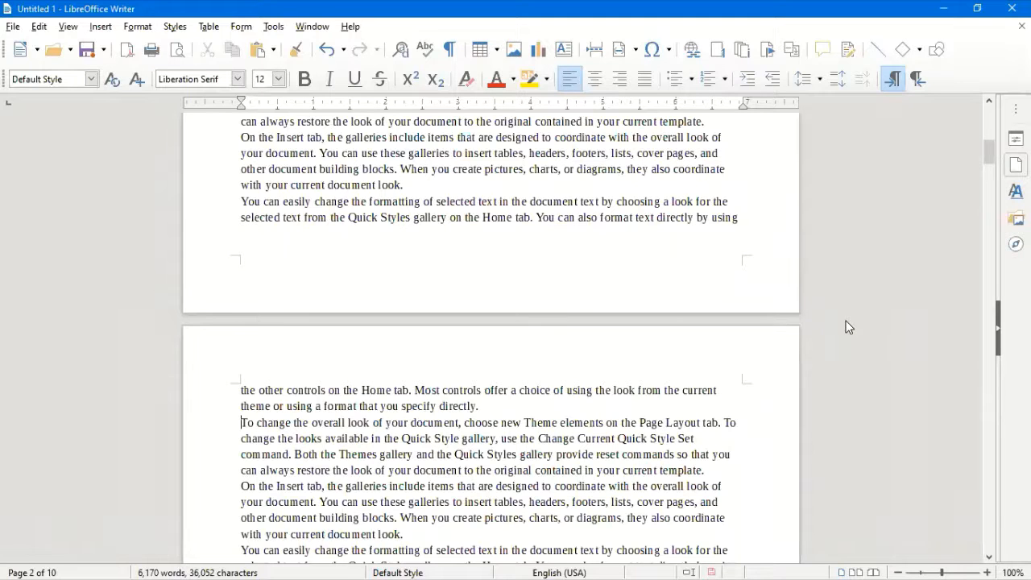
key(ctrl+z)
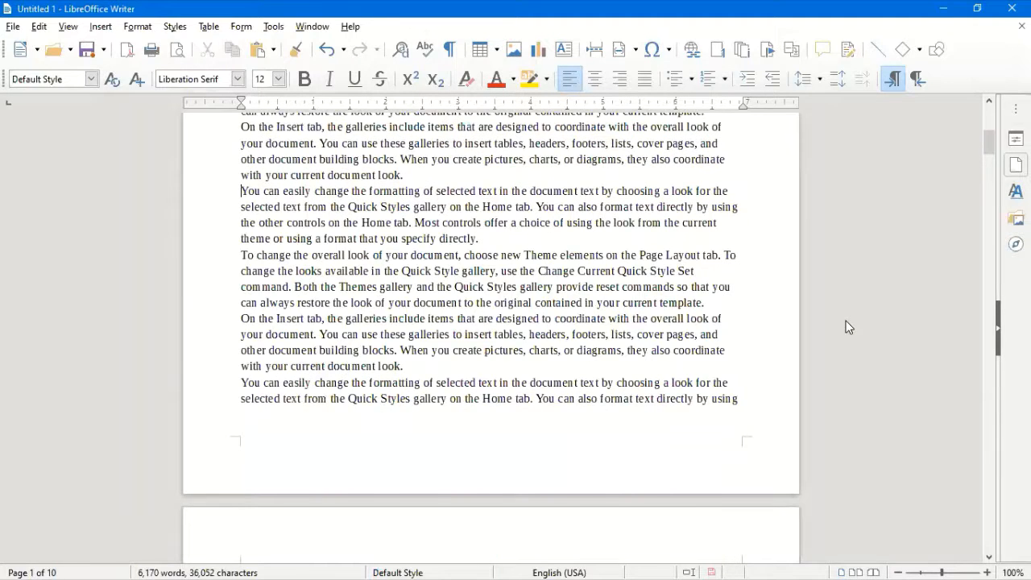
key(ctrl+z)
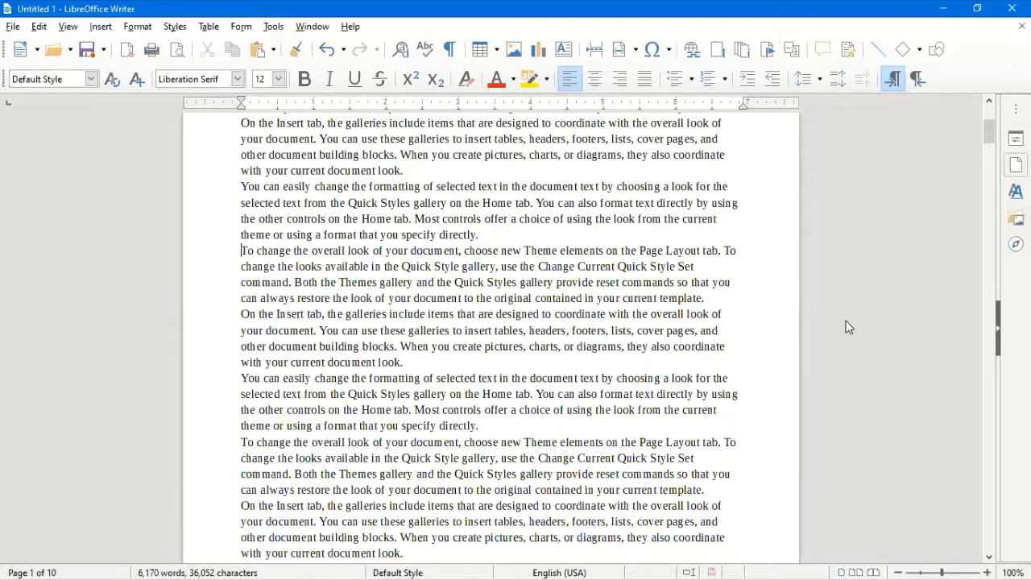
Step: Jump the cursor to the document's end, to its start and to the end again, and select the last line, NAME
key(ctrl+End)
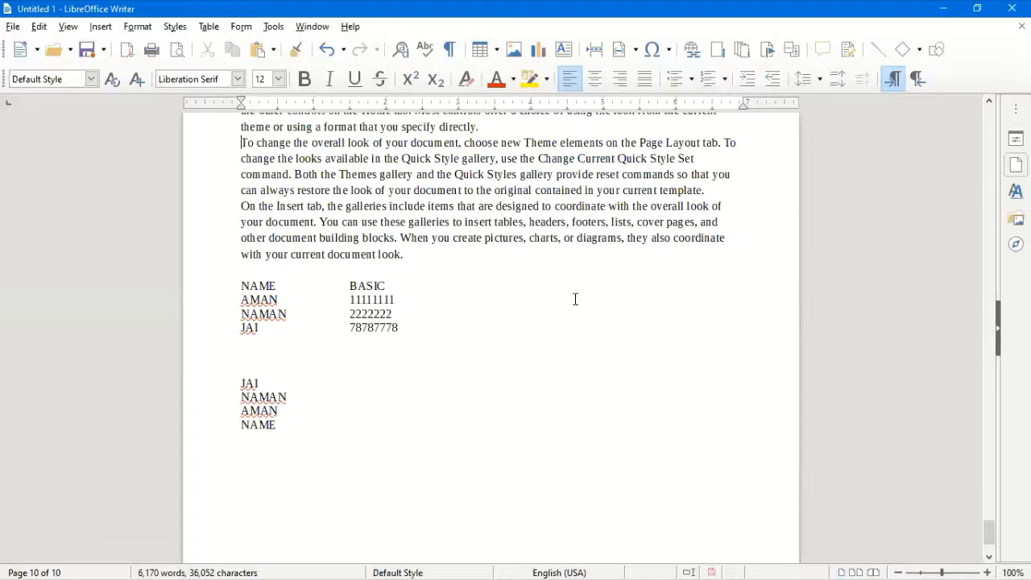
click(363, 435)
scroll(373, 436, down, 2)
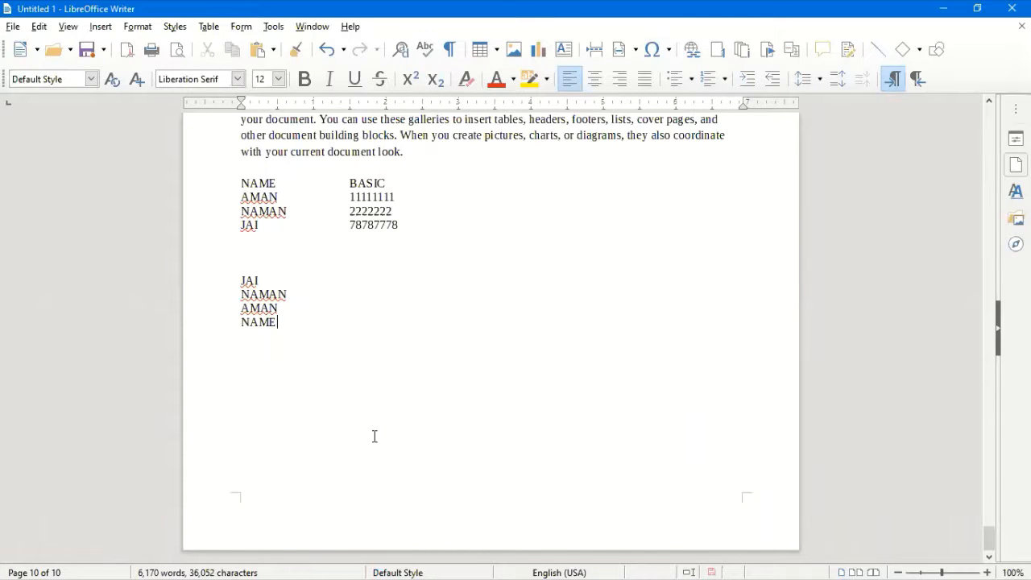
key(ctrl+Home)
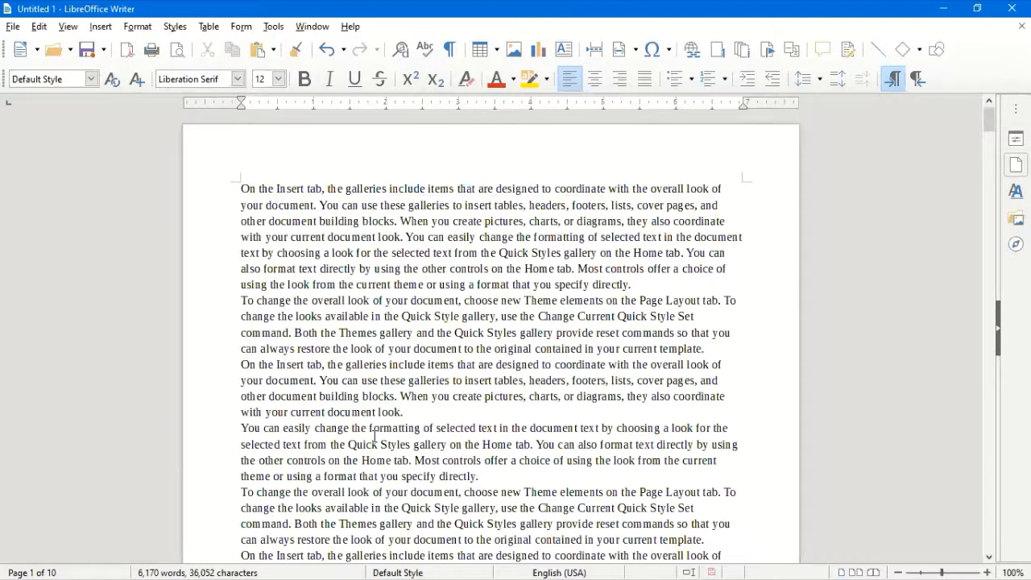
key(ctrl+End)
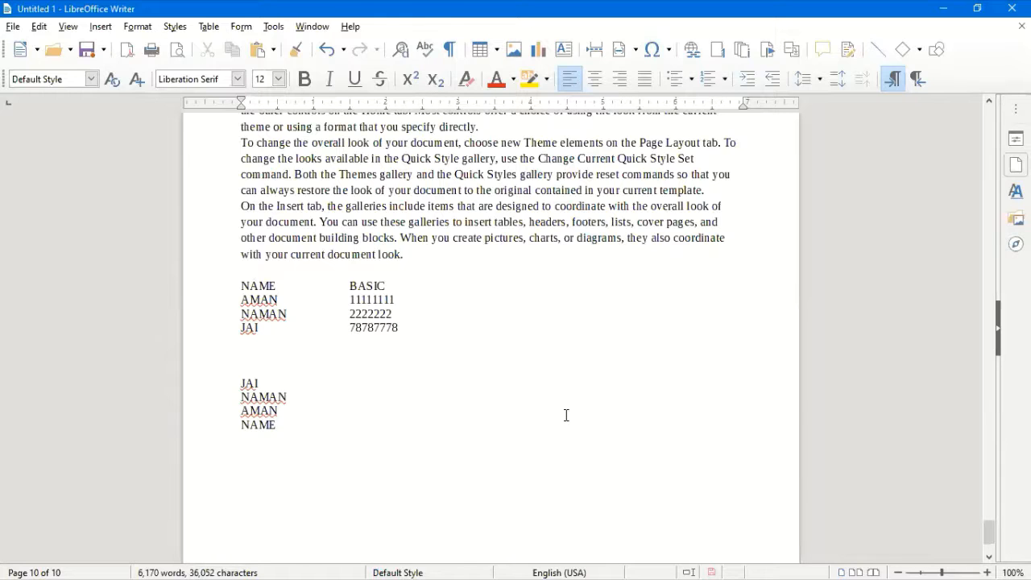
scroll(566, 414, up, 5)
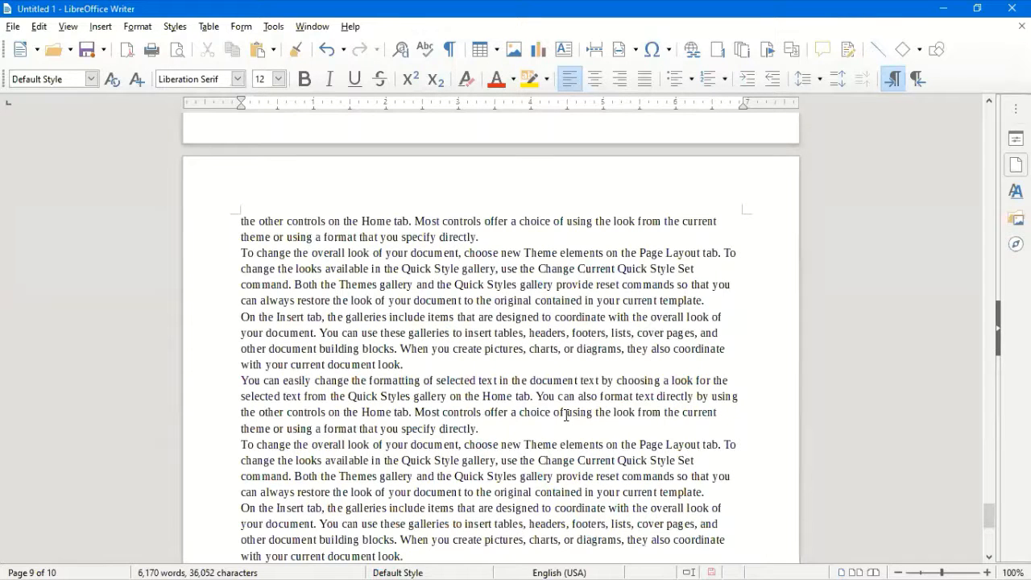
scroll(566, 415, down, 5)
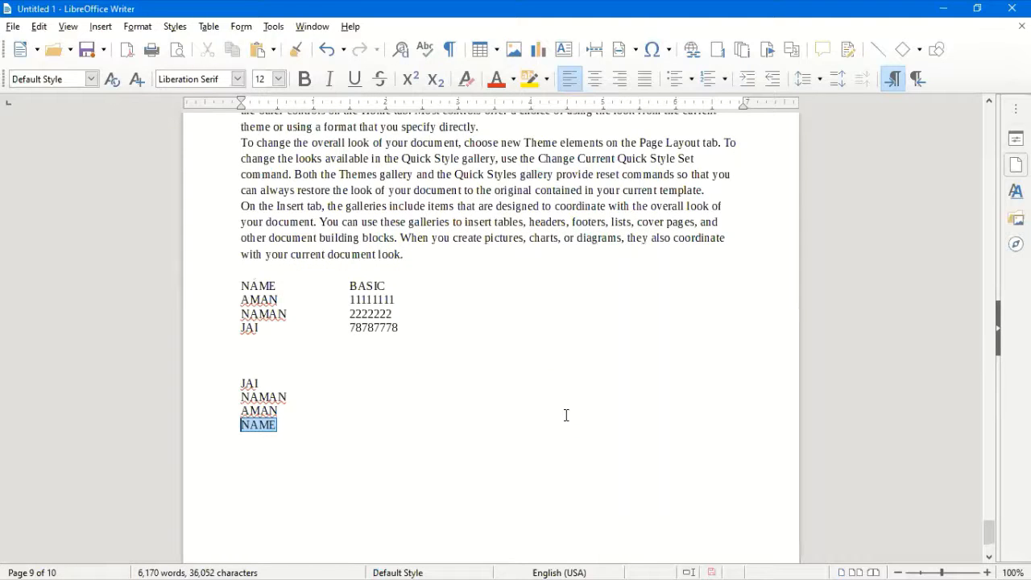
Step: Extend the selection upward line by line from NAME to JAI, and clear the selection
key(shift+Up)
key(shift+Up)
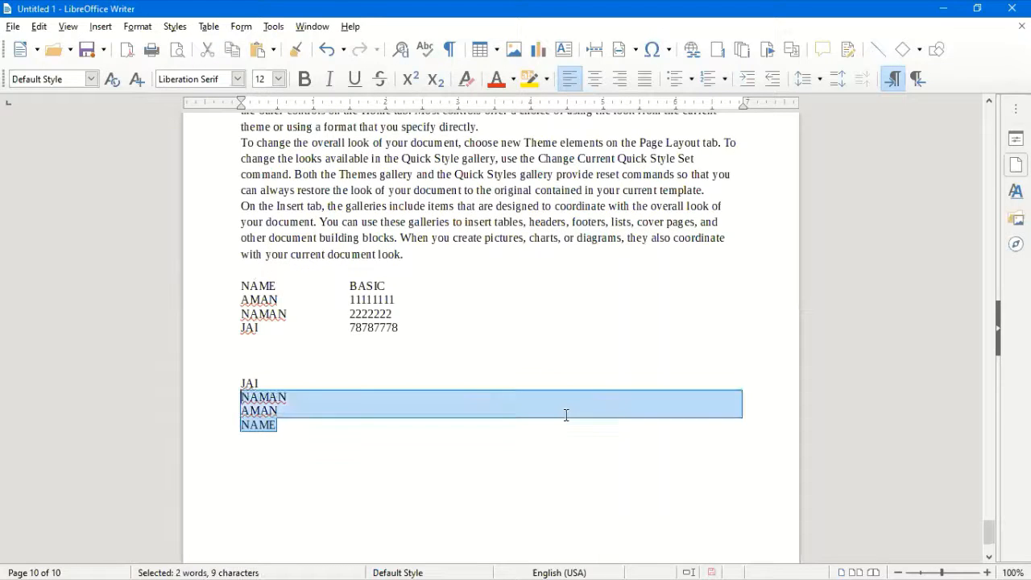
key(shift+Up)
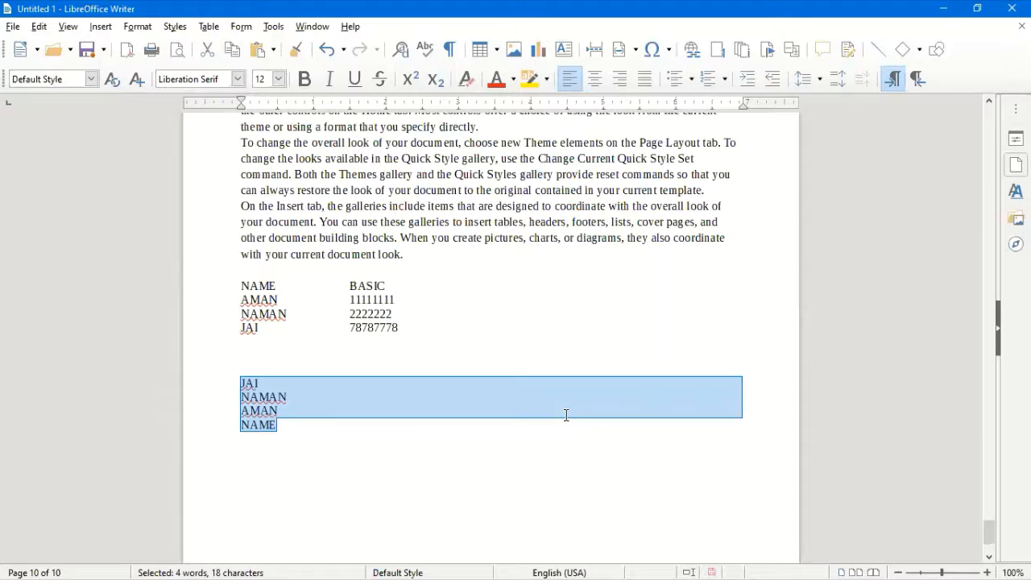
key(alt)
click(456, 334)
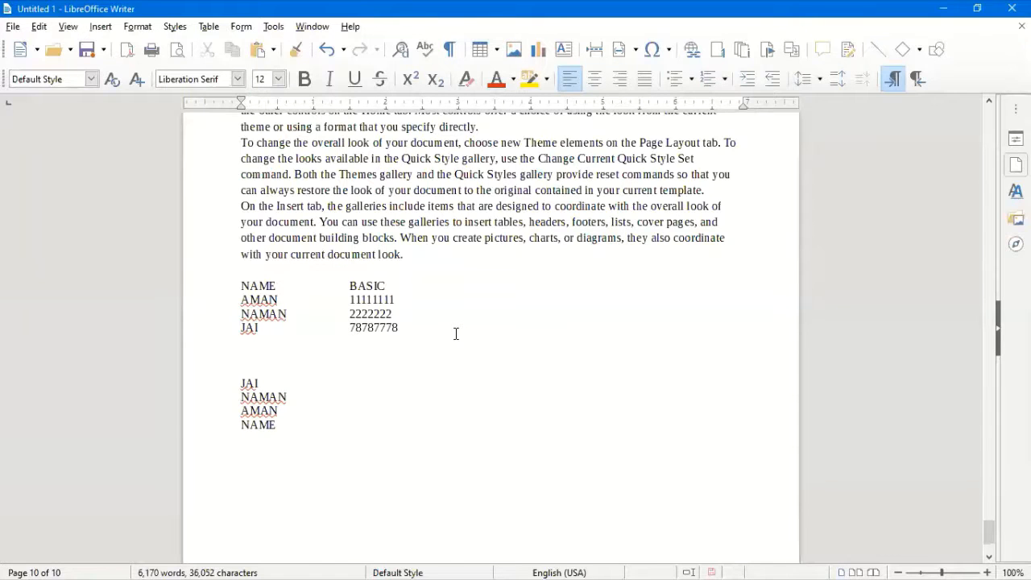
scroll(456, 333, up, 3)
scroll(456, 334, down, 7)
scroll(455, 334, up, 7)
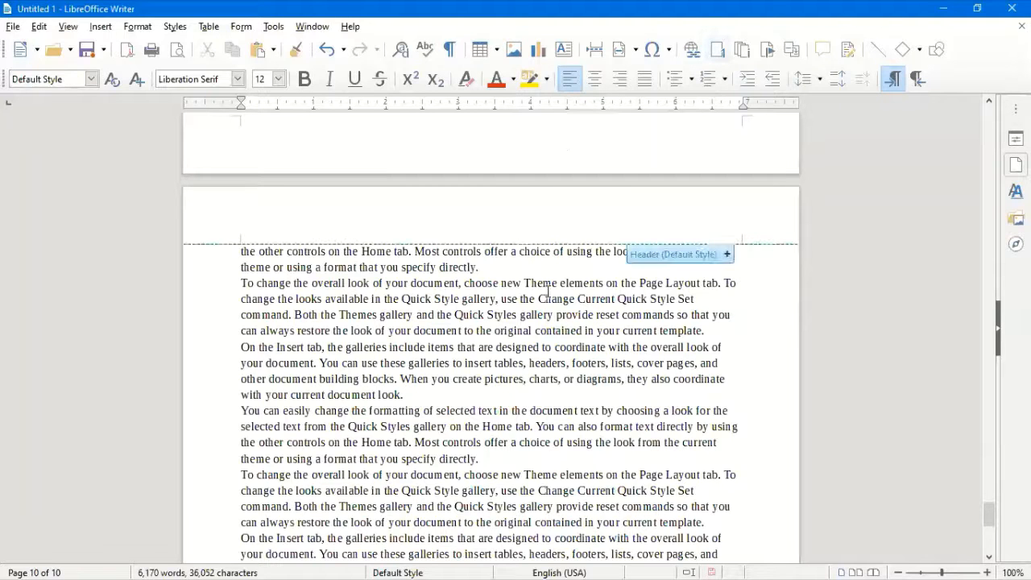
scroll(545, 291, up, 10)
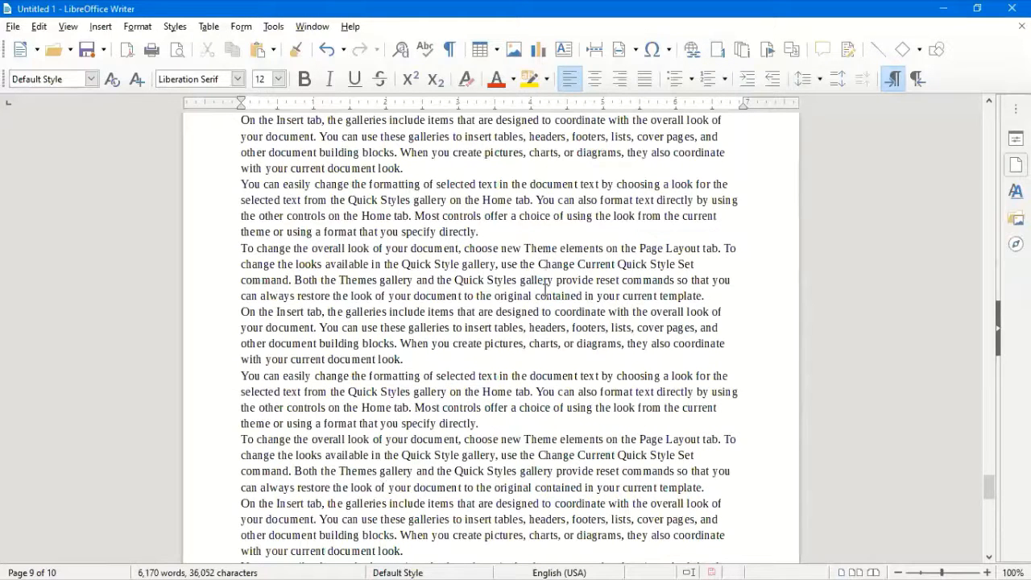
scroll(546, 288, up, 2)
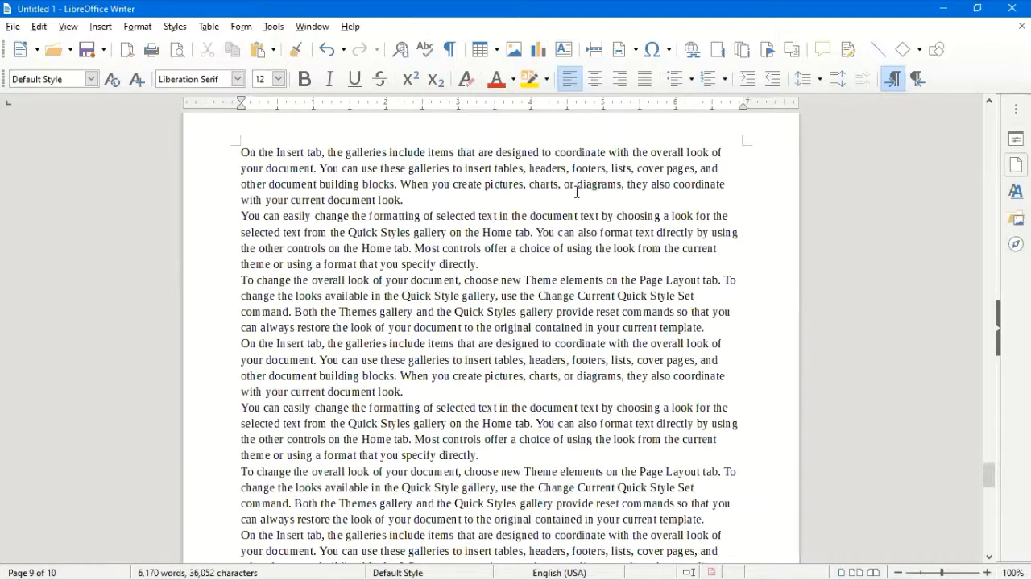
click(323, 284)
Step: Start saving the document in the Documents folder with the file name o level_jan2020
click(86, 50)
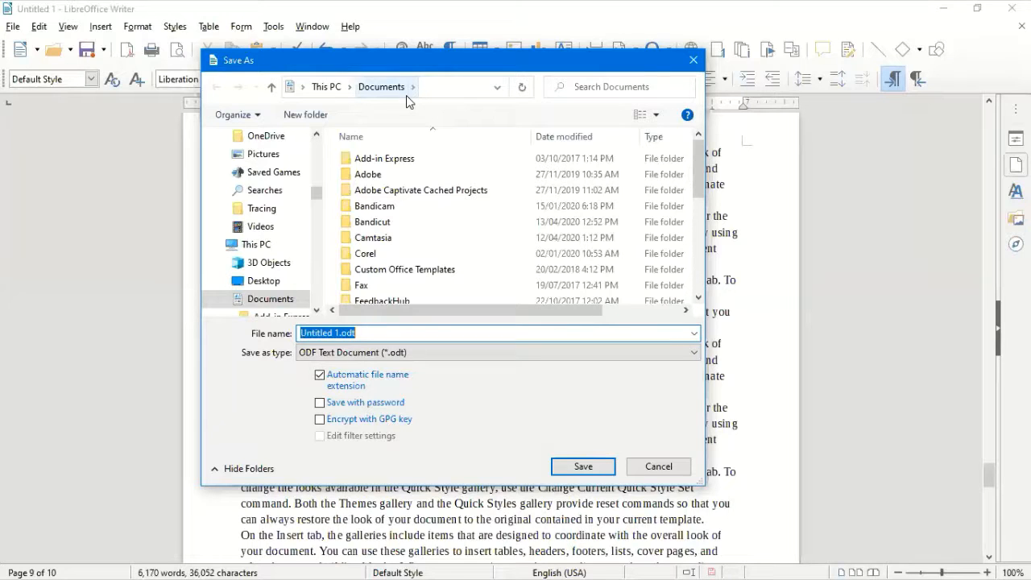
text(o lv)
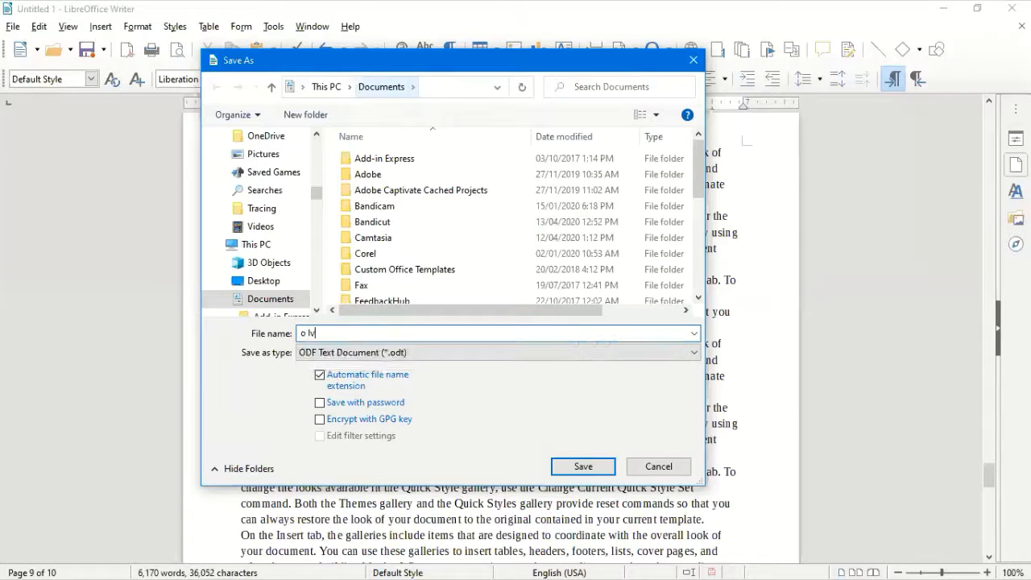
text(e)
key(BackSpace)
key(BackSpace)
key(BackSpace)
text(level_jan20202)
key(BackSpace)
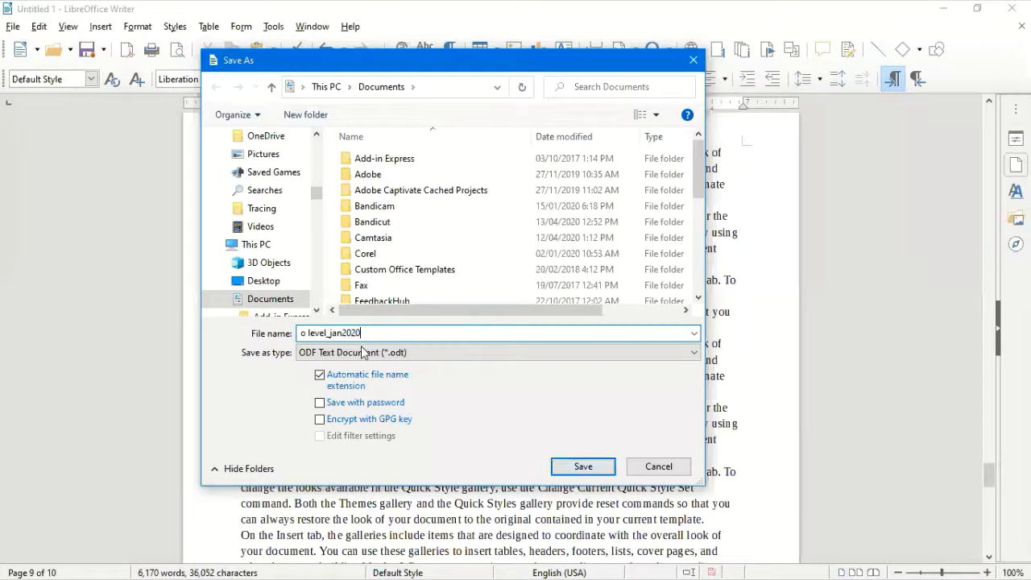
Step: Save the file with password protection, entering and confirming the password to open it
click(319, 402)
click(583, 467)
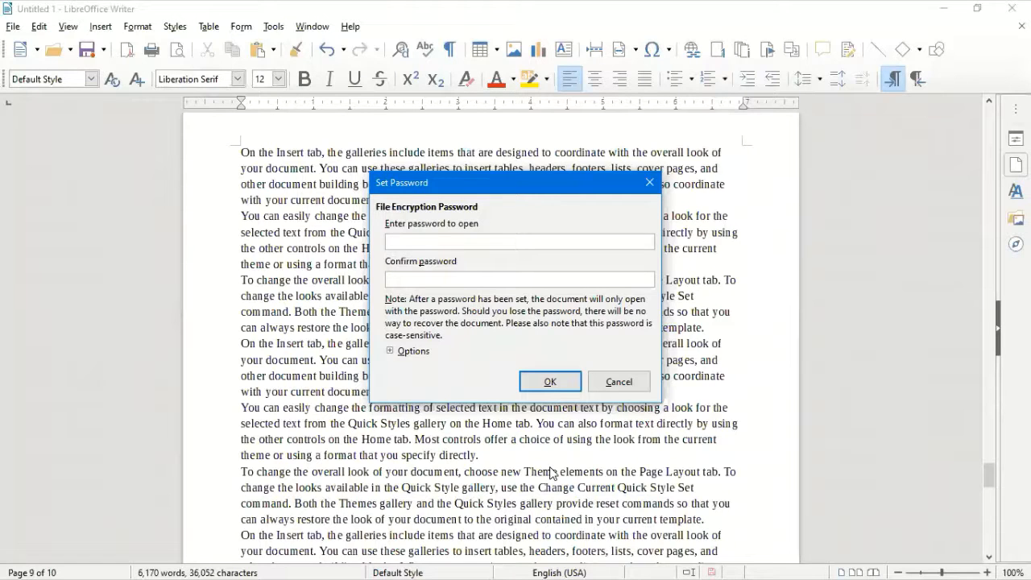
text(••••••)
key(Return)
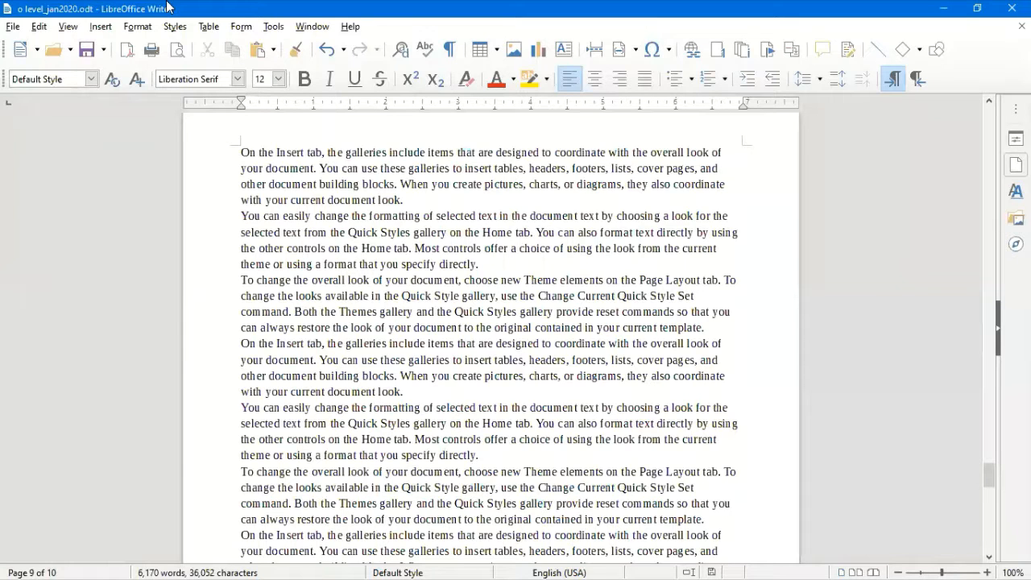
Step: Close the document and reopen o level_jan2020 from the recent files, entering the file password
click(13, 26)
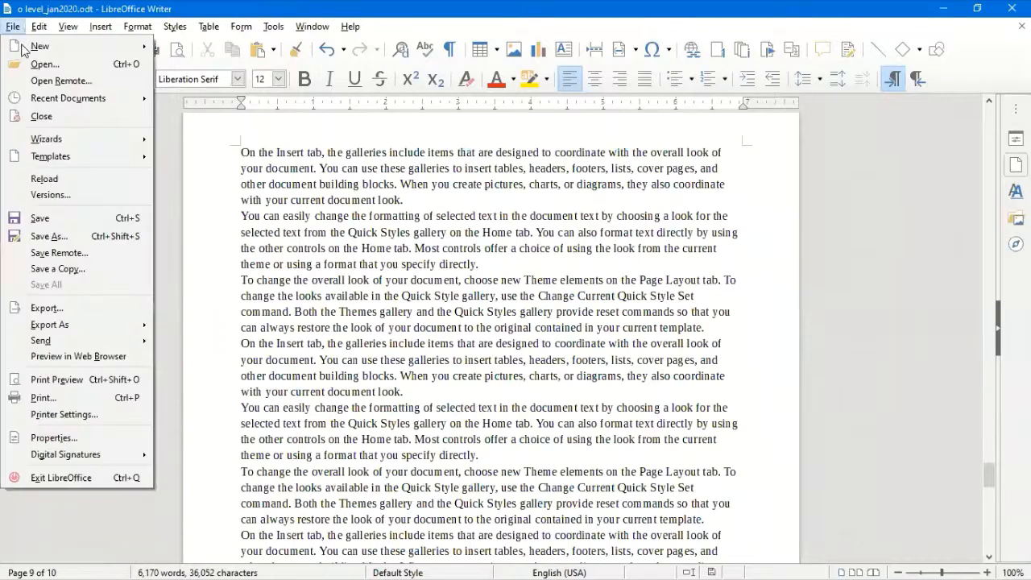
click(42, 117)
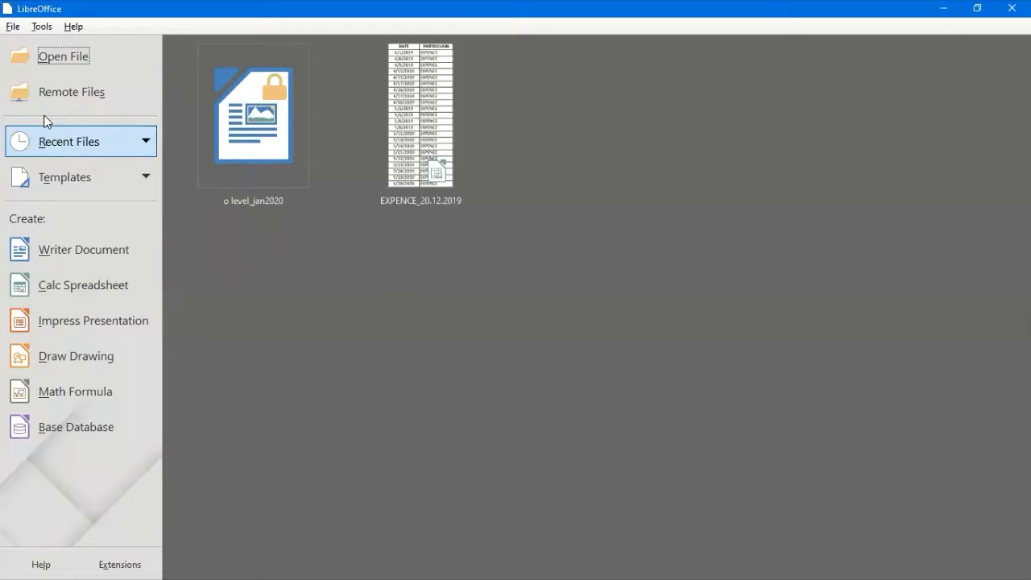
click(259, 155)
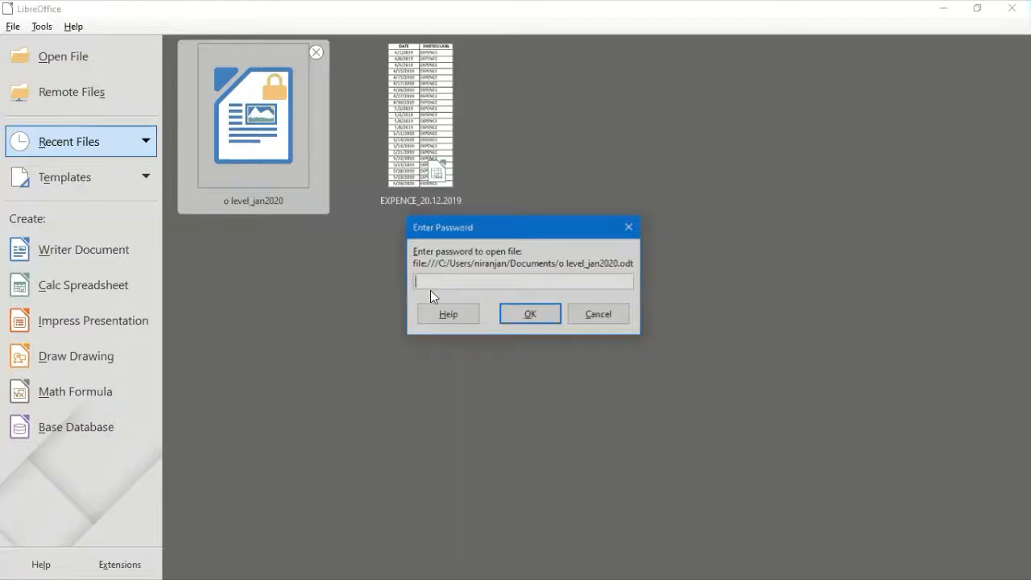
text(***)
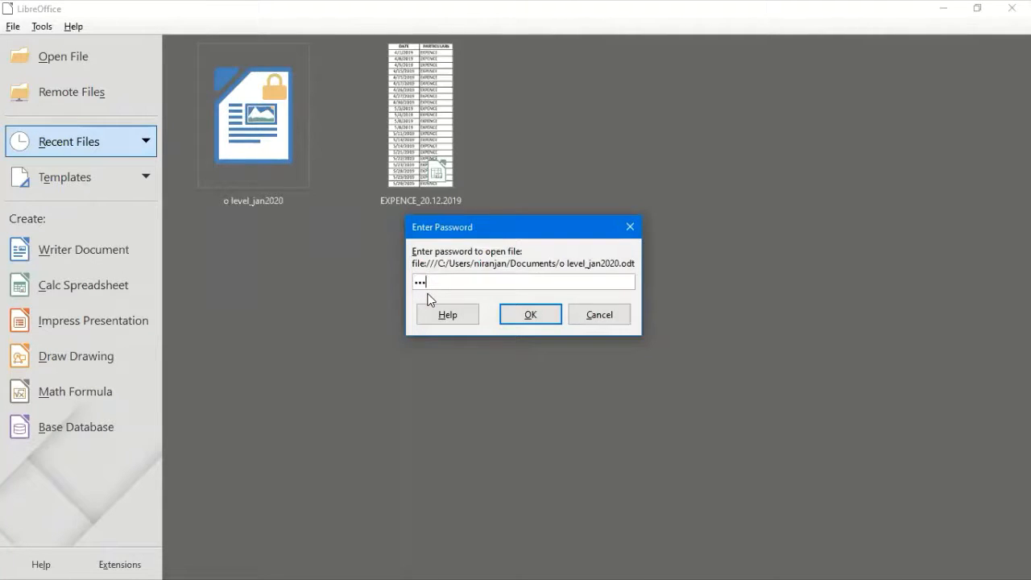
key(Return)
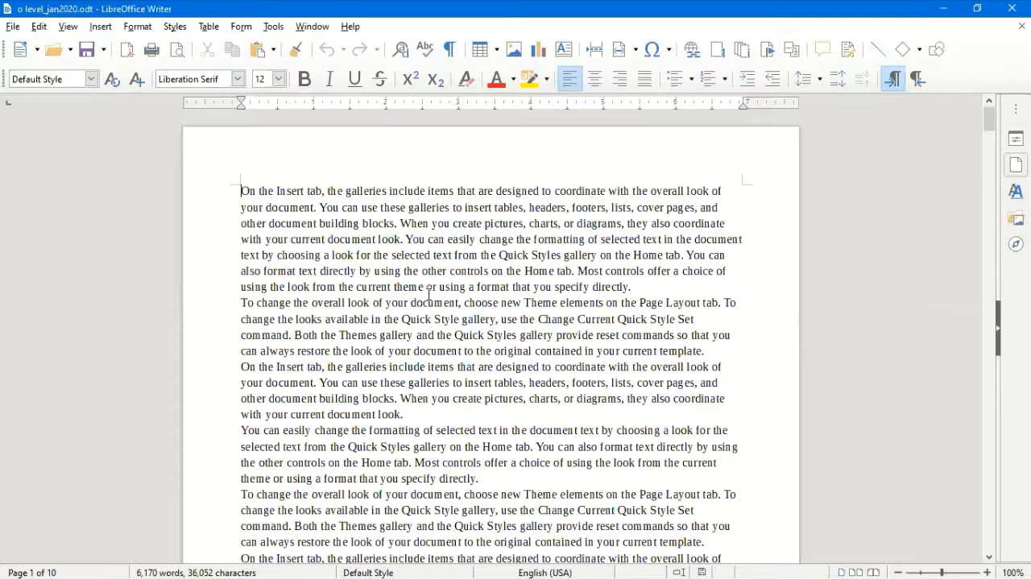
Step: Insert an empty line above the first paragraph and set that paragraph's font to Lucida Console
key(Return)
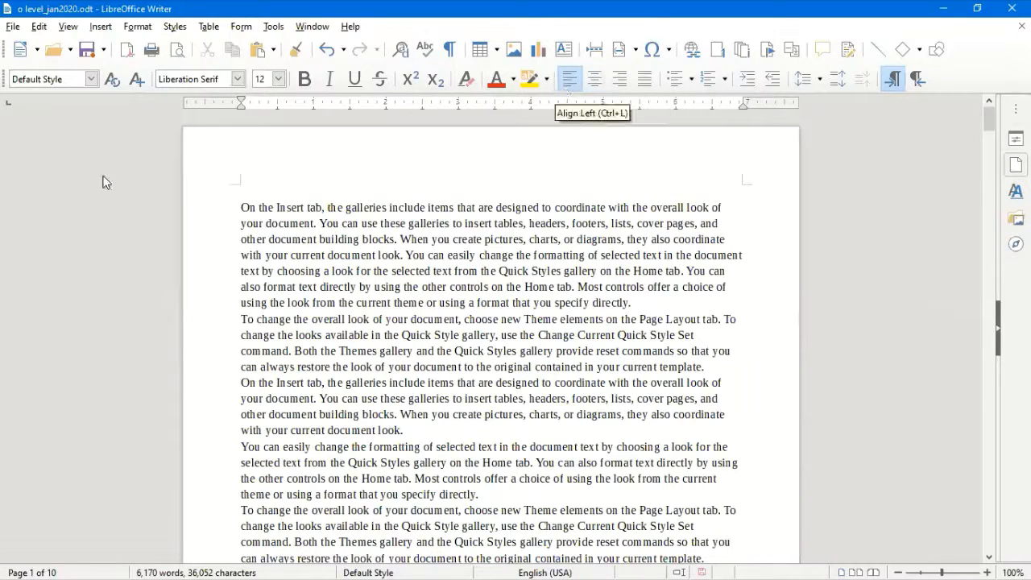
drag(240, 208, 671, 301)
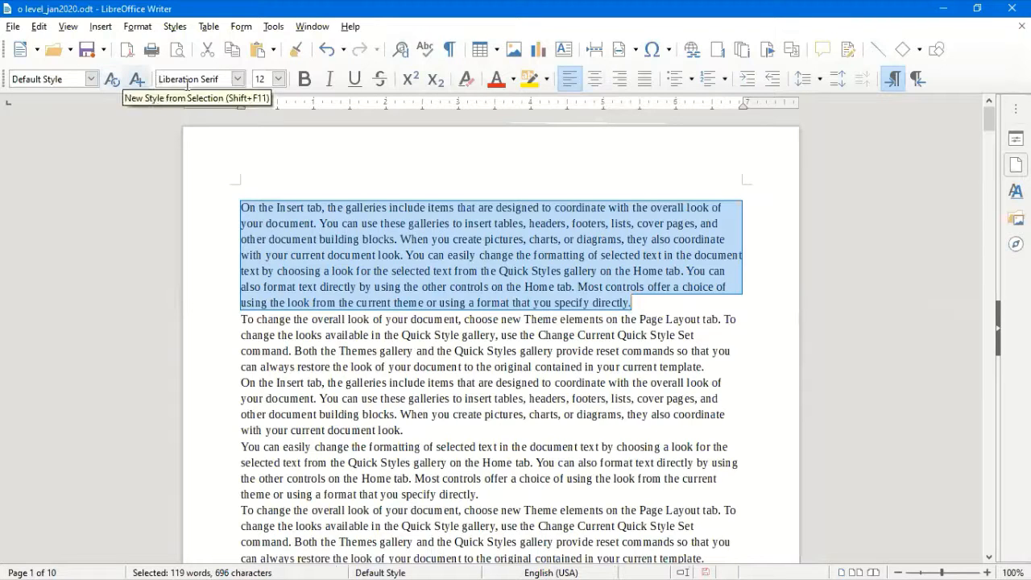
click(233, 80)
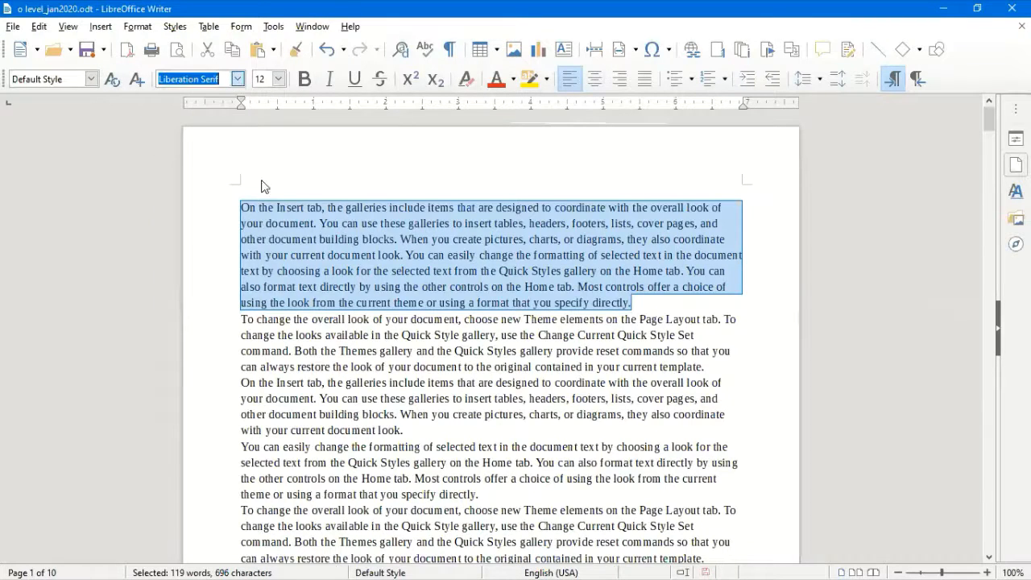
key(alt+Down)
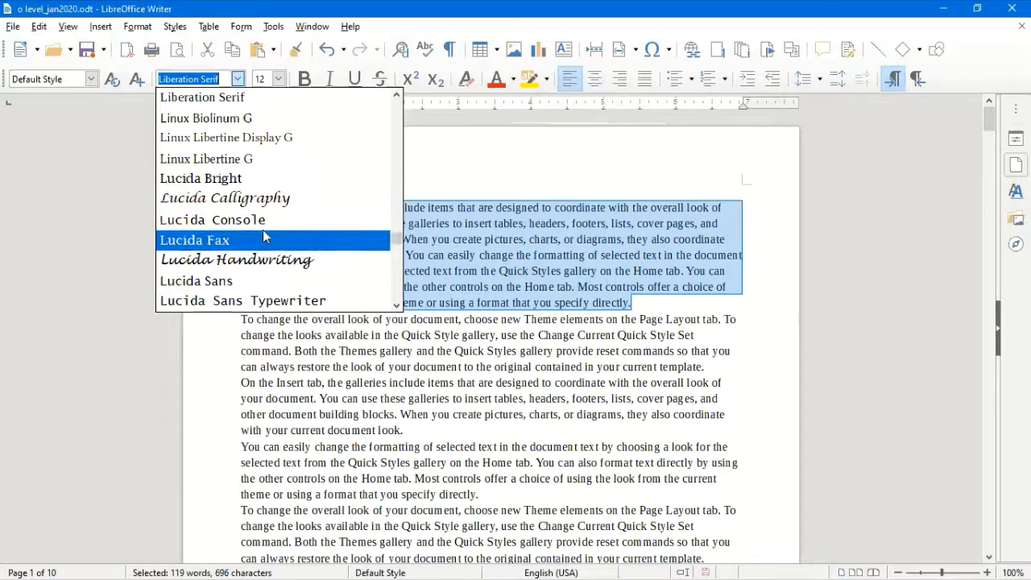
click(262, 220)
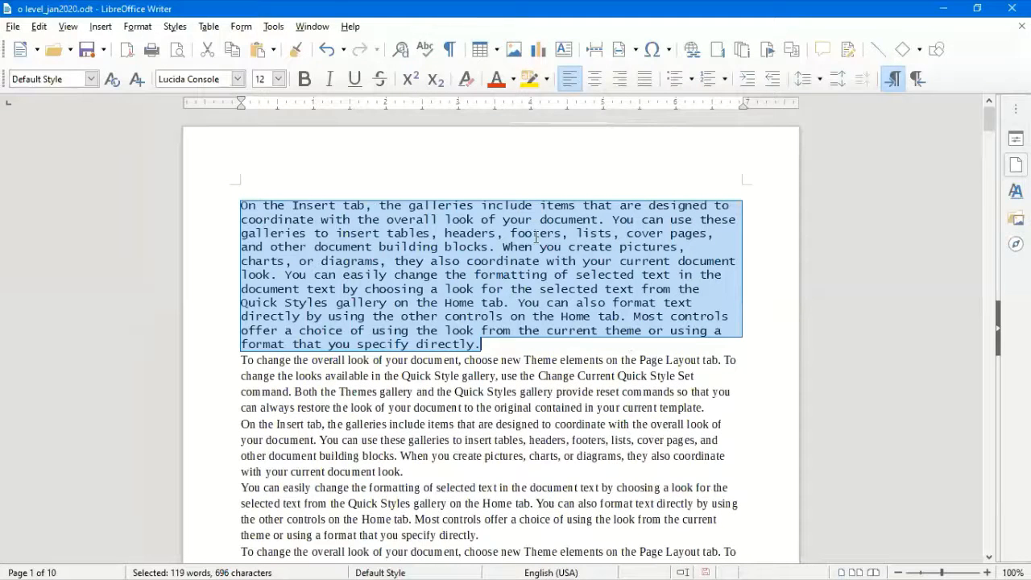
Step: Reselect the whole first paragraph and increase its font size step by step to 24 pt
click(278, 79)
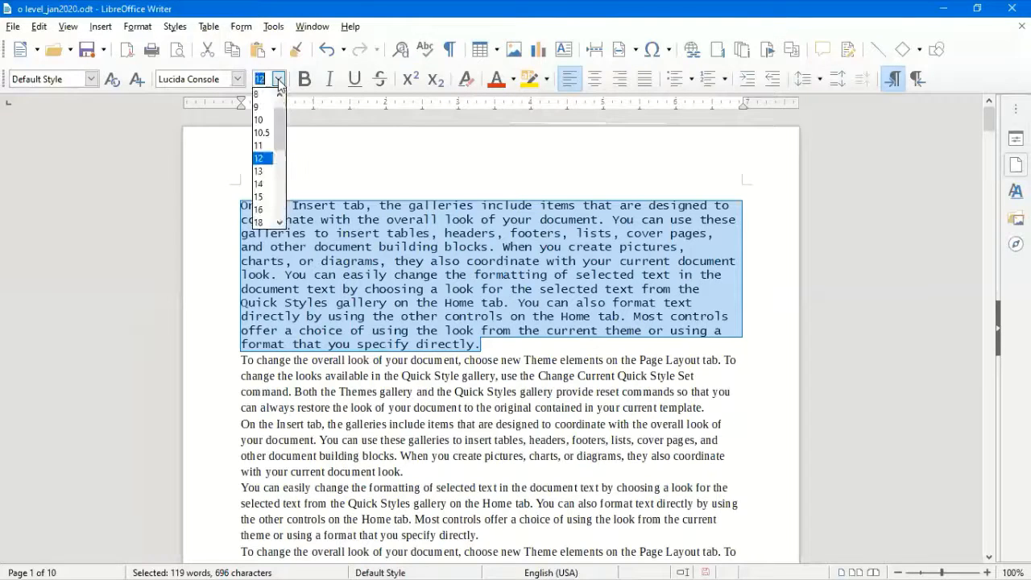
click(278, 80)
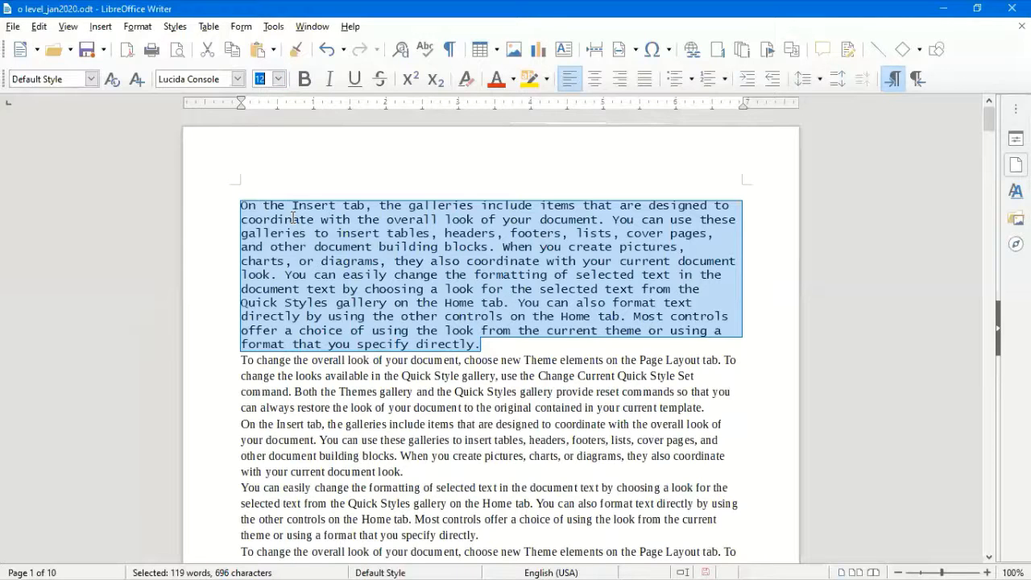
click(440, 247)
triple_click(438, 247)
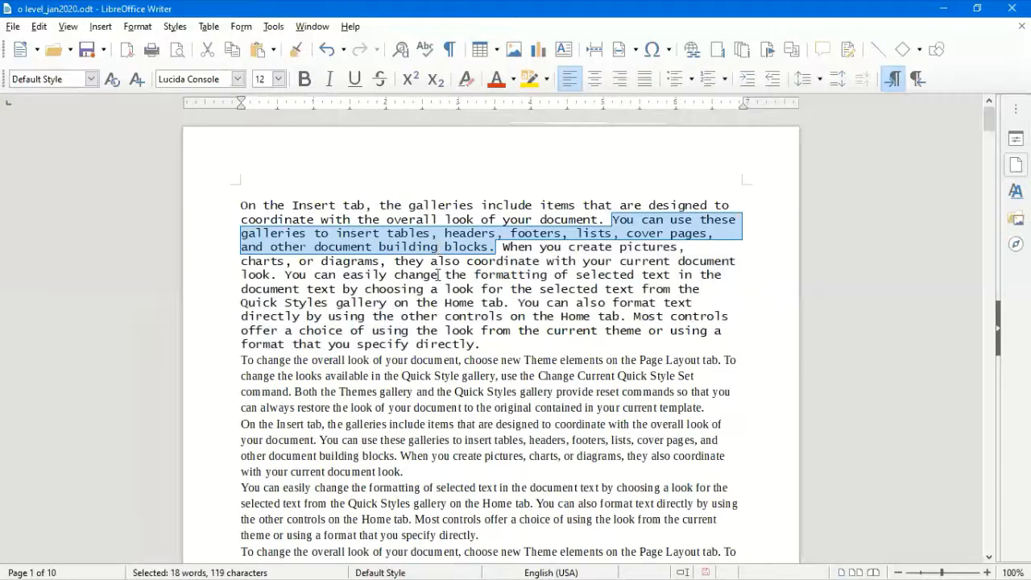
triple_click(438, 275)
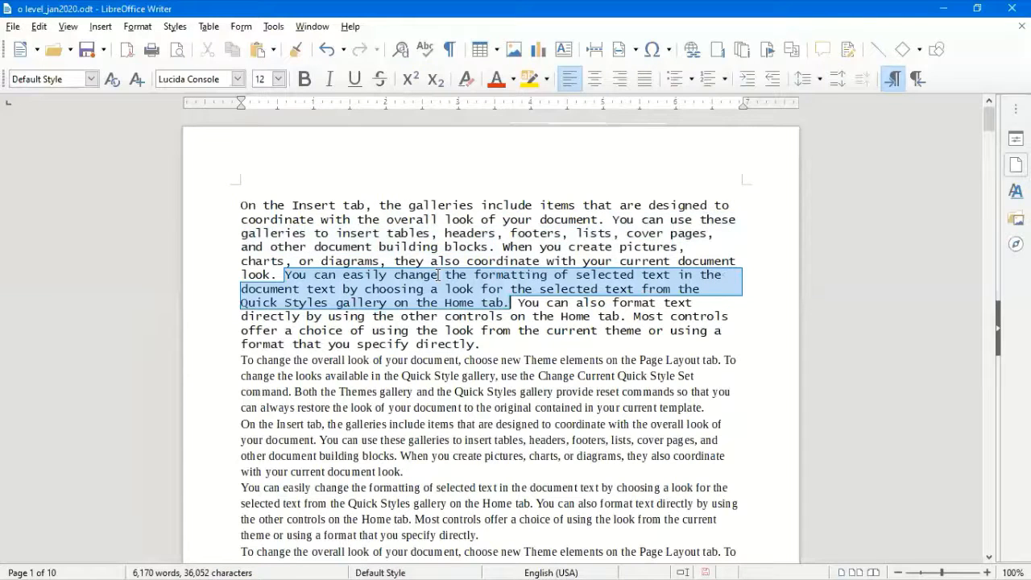
click(438, 274)
key(ctrl+bracketright)
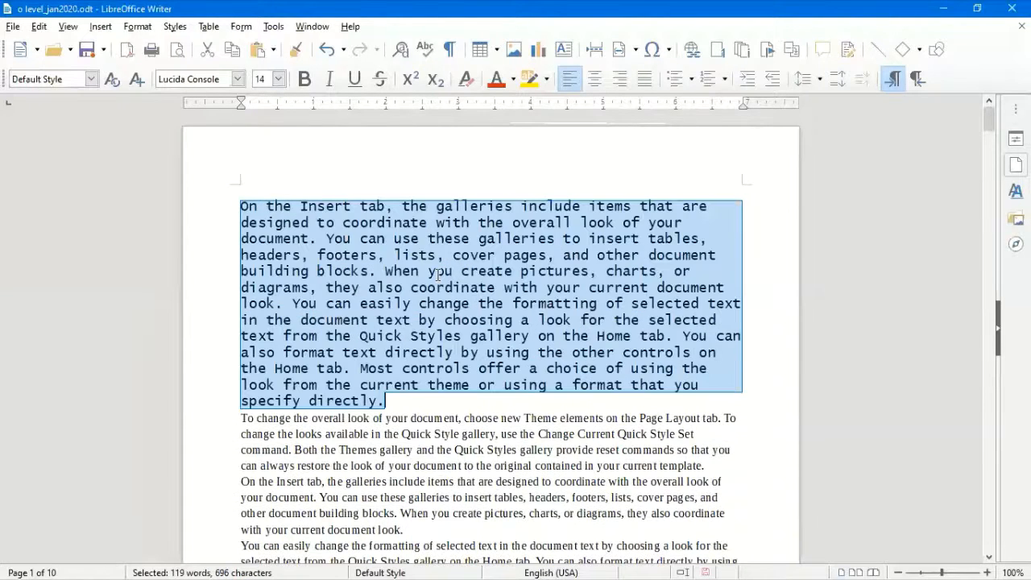
key(ctrl+bracketright)
key(ctrl+bracketright)
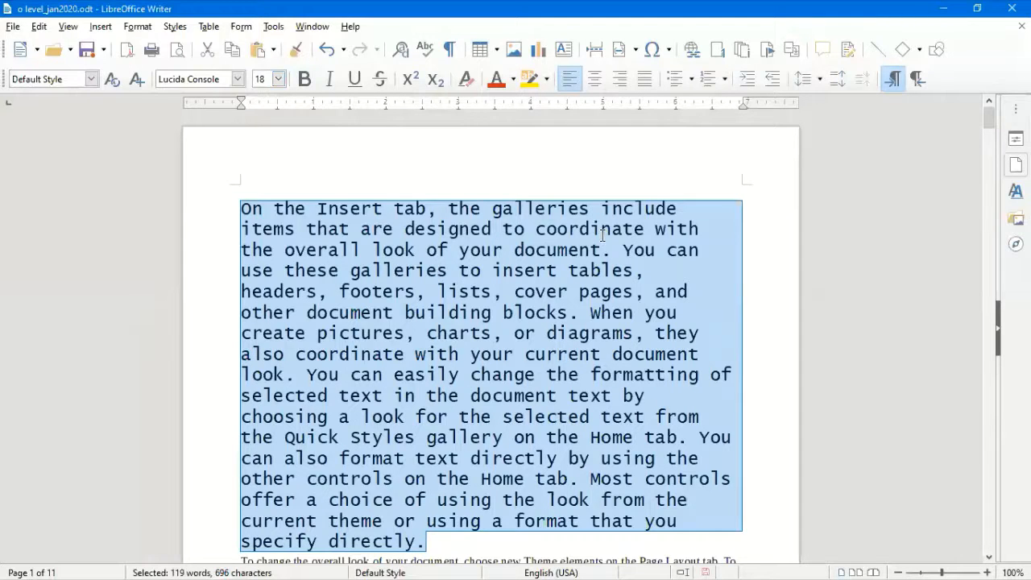
key(ctrl+bracketright)
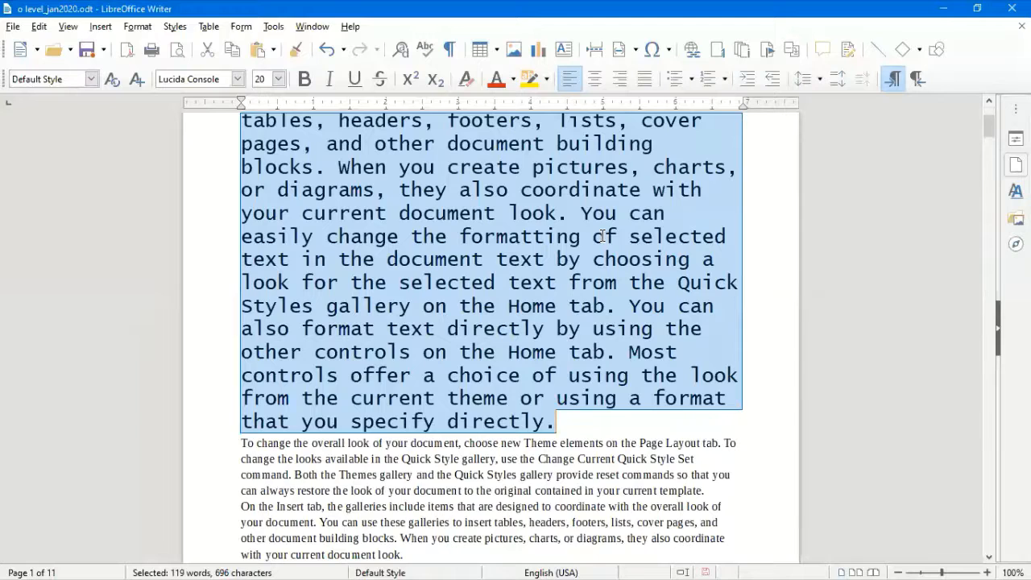
key(ctrl+bracketright)
key(ctrl+bracketright)
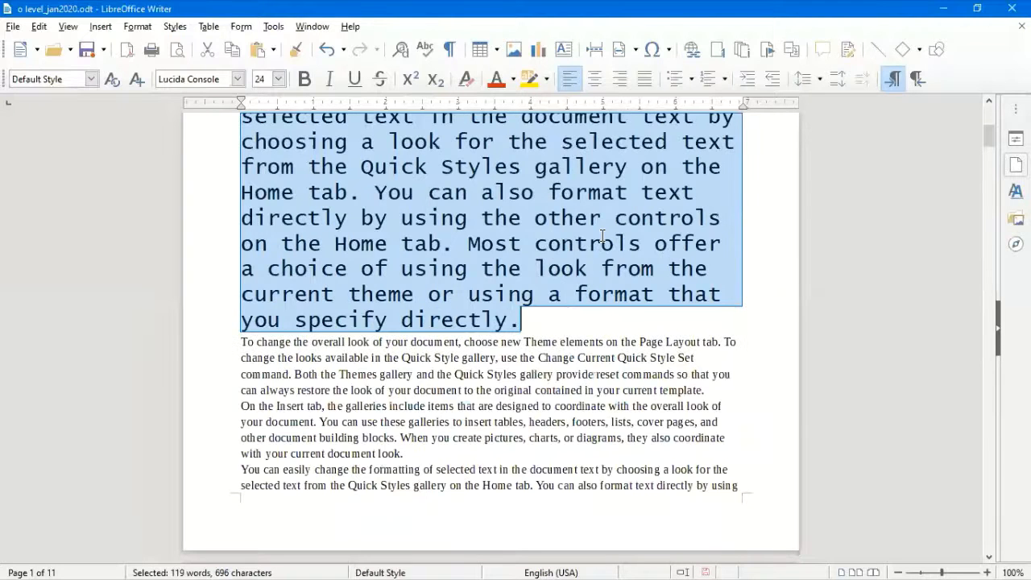
Step: Decrease the first paragraph's font size step by step to 18 pt
key(ctrl+bracketleft)
key(ctrl+bracketleft)
key(ctrl+bracketleft)
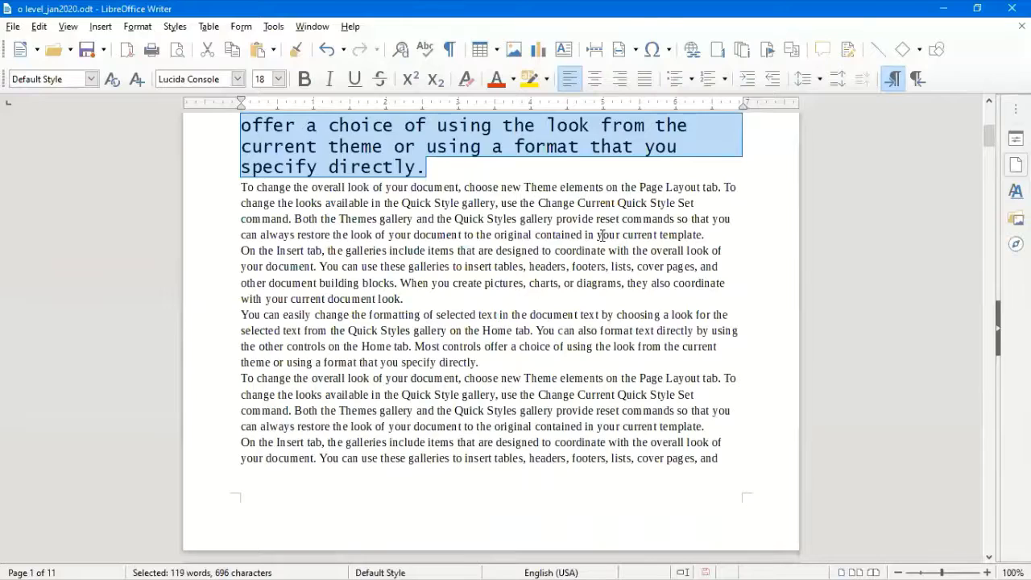
Step: At the document's end, add the note "increase font size- Ctrl+]" after a blank line and enlarge it step by step to 22 pt
key(ctrl+End)
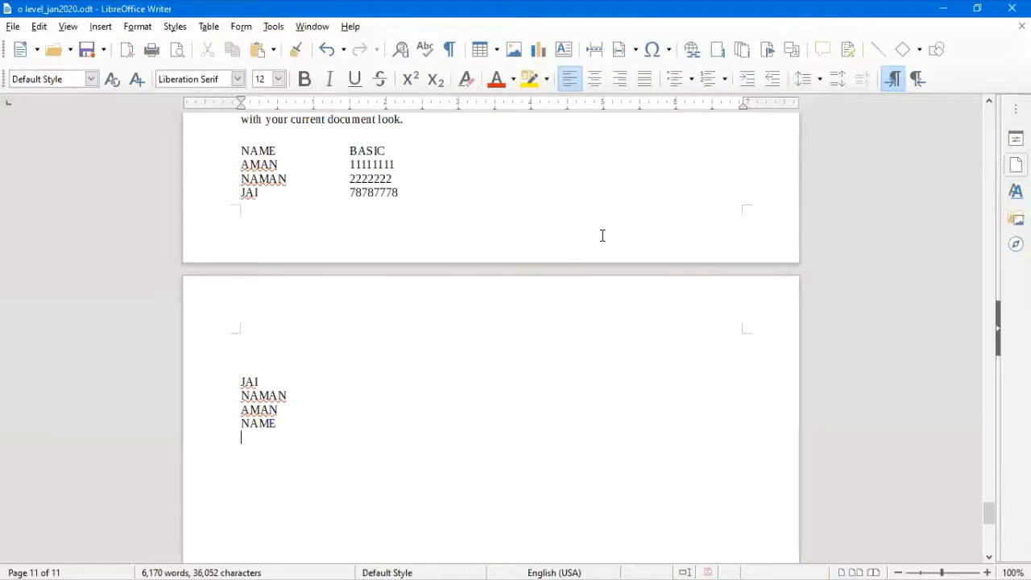
text(increase font size- Ctrl +])
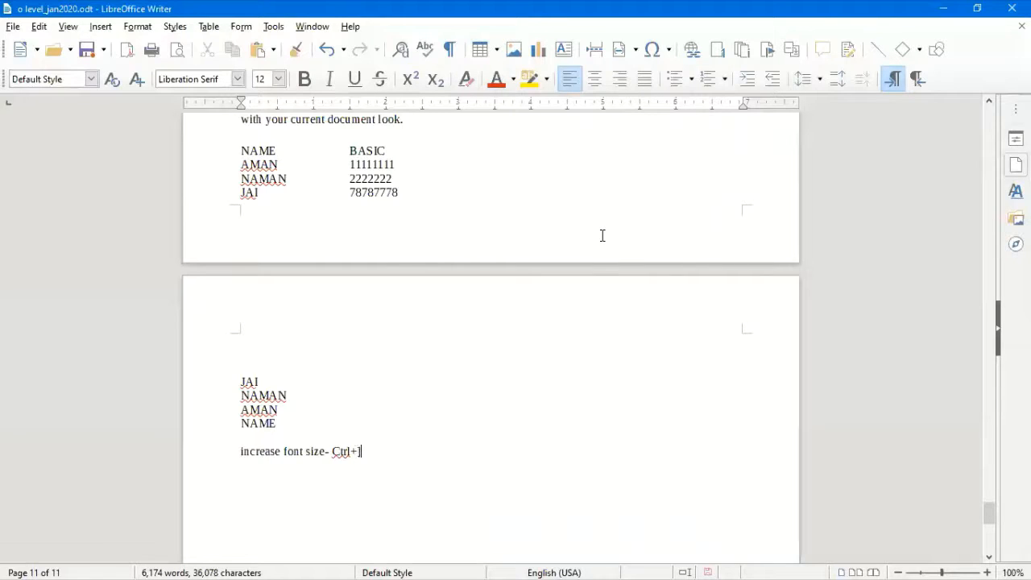
key(shift+Home)
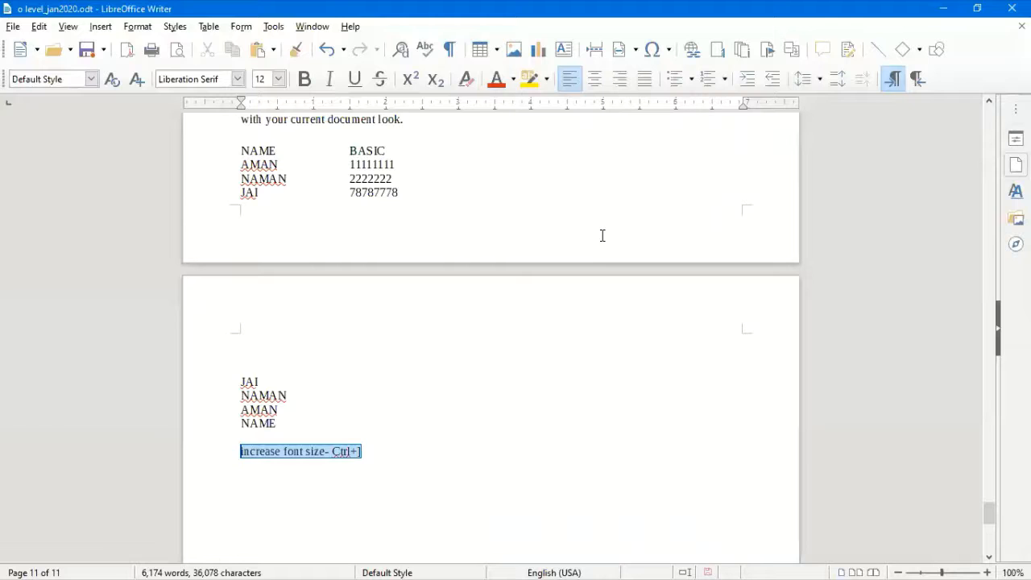
key(ctrl+bracketright)
key(ctrl+bracketright)
key(ctrl+bracketright)
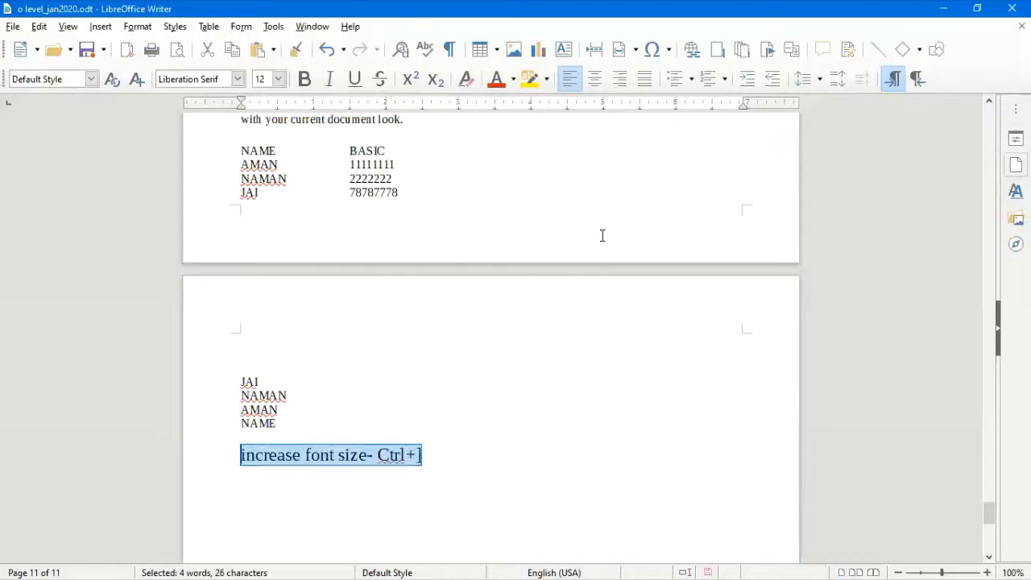
key(ctrl+bracketright)
key(ctrl+bracketright)
key(End)
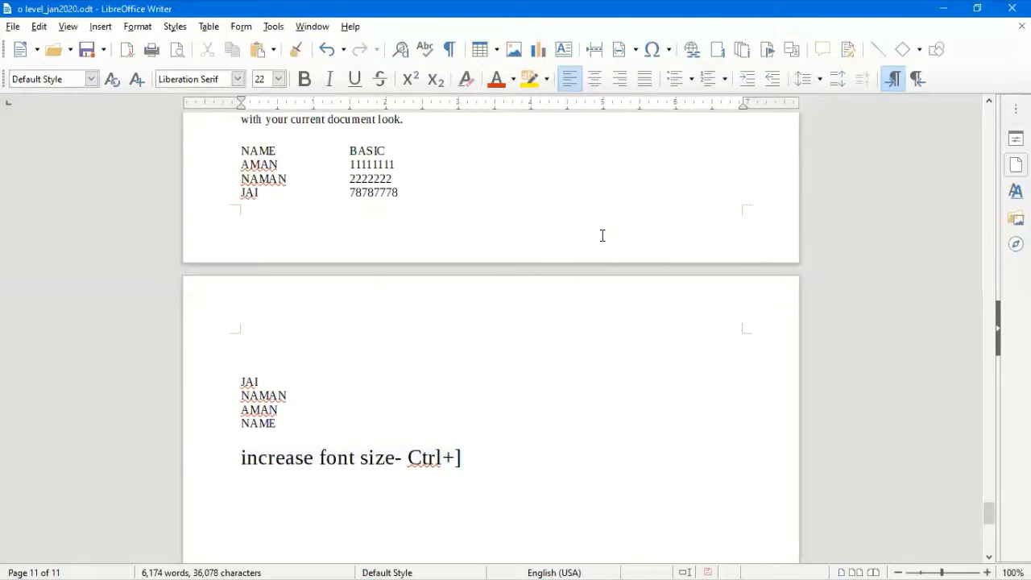
Step: Add the note "decrease font size- Ctrl+[" on a new line below the increase font size note
key(Return)
text(decrea)
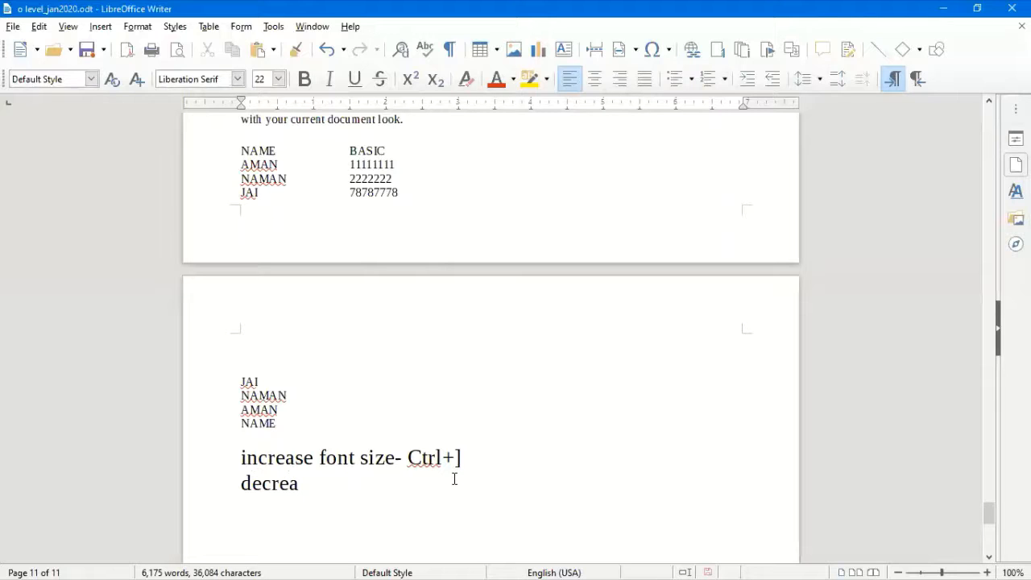
text(se font size- Ctrl+[)
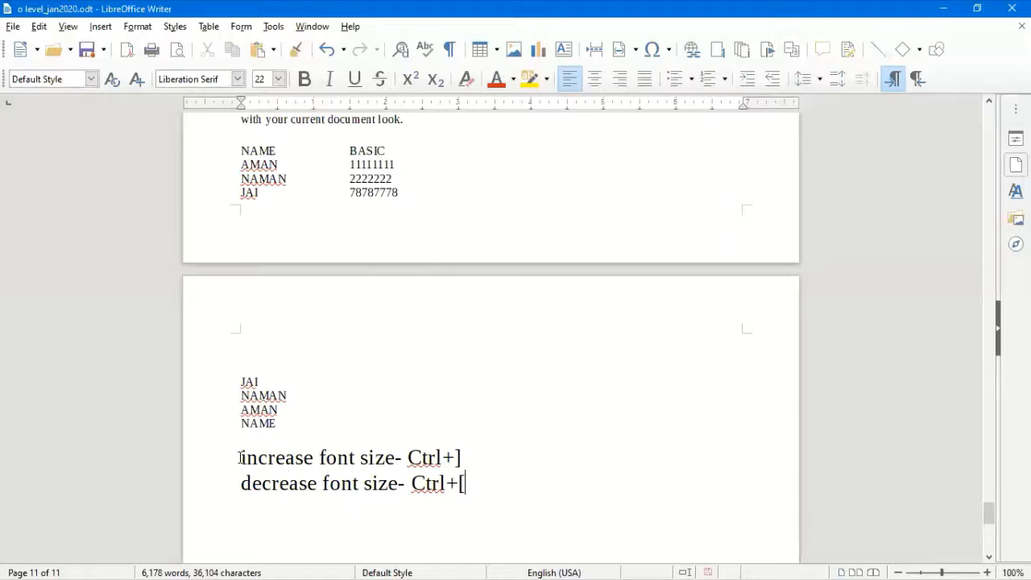
Step: Select both font size note lines and increase their font size step by step to 38 pt
drag(242, 457, 518, 483)
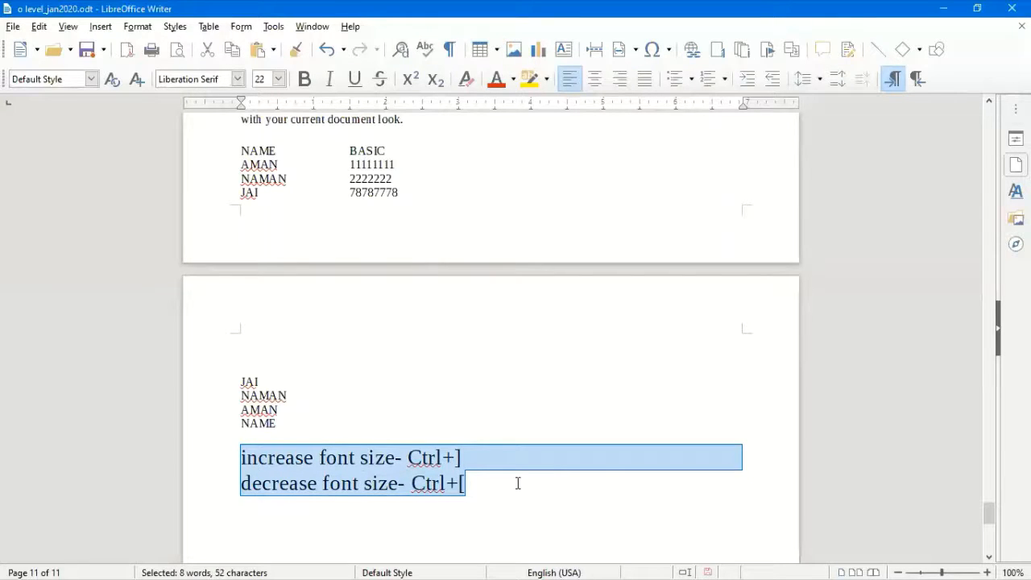
key(ctrl+bracketright)
key(ctrl+bracketright)
key(ctrl+bracketright)
key(ctrl+bracketright)
key(ctrl+bracketright)
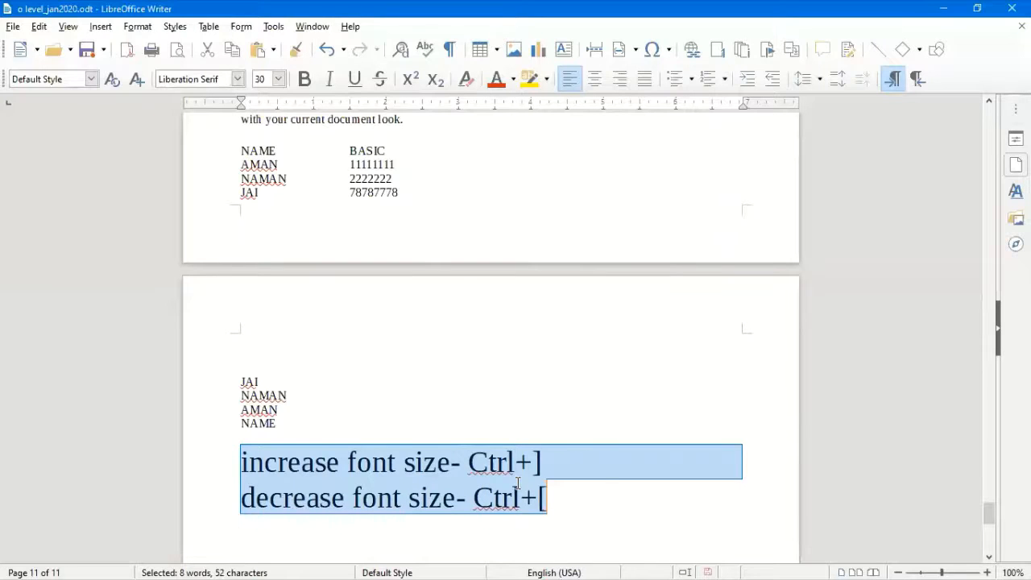
key(ctrl+bracketright)
key(ctrl+bracketright)
key(ctrl+bracketright)
key(ctrl+bracketright)
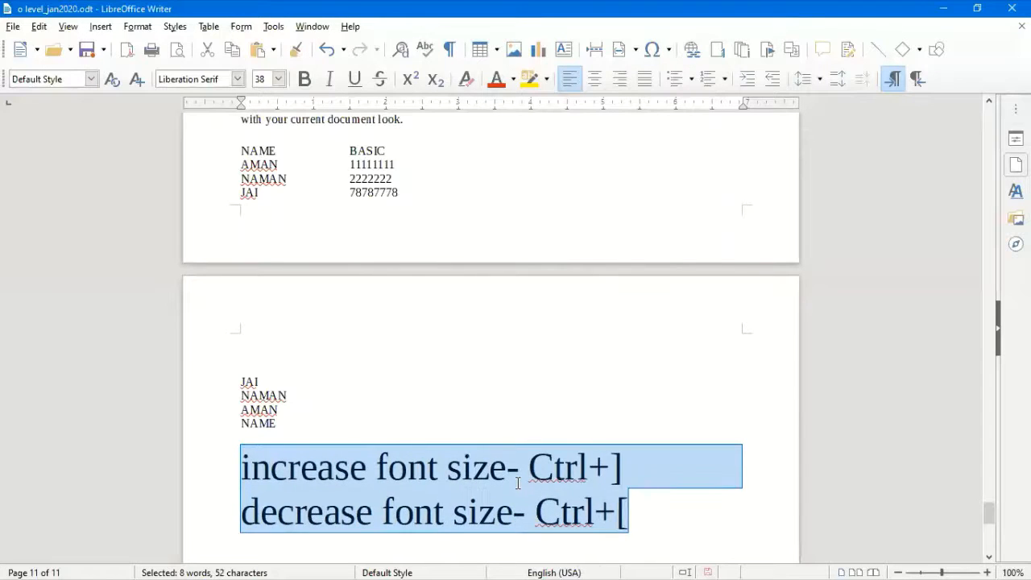
Step: Decrease the font size of the two selected note lines step by step to 24 pt
key(ctrl+bracketleft)
key(ctrl+bracketleft)
key(ctrl+bracketleft)
key(ctrl+bracketleft)
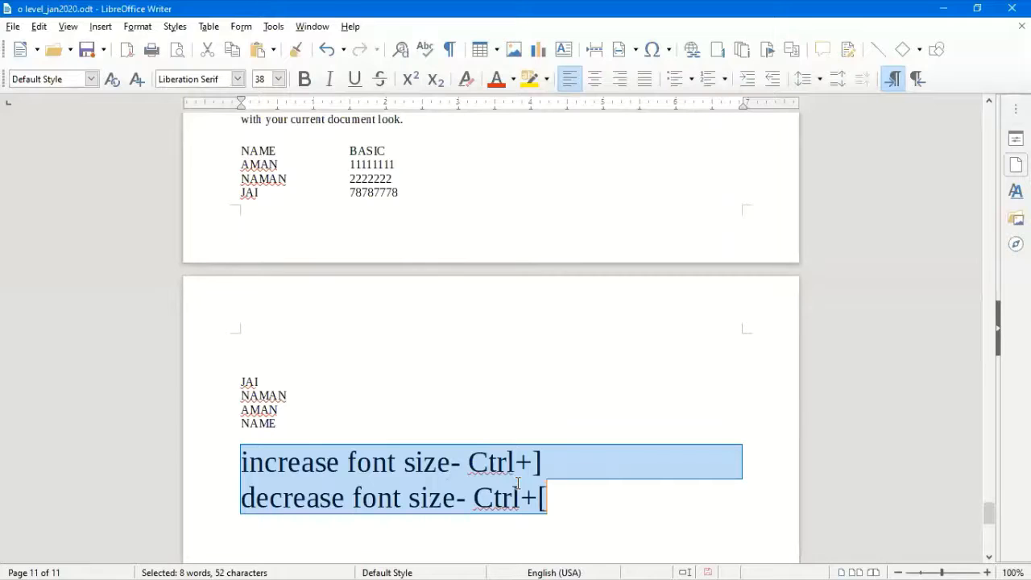
key(ctrl+bracketleft)
key(ctrl+bracketleft)
key(ctrl+bracketleft)
key(ctrl+bracketleft)
key(ctrl+bracketleft)
key(ctrl+bracketleft)
key(ctrl+bracketleft)
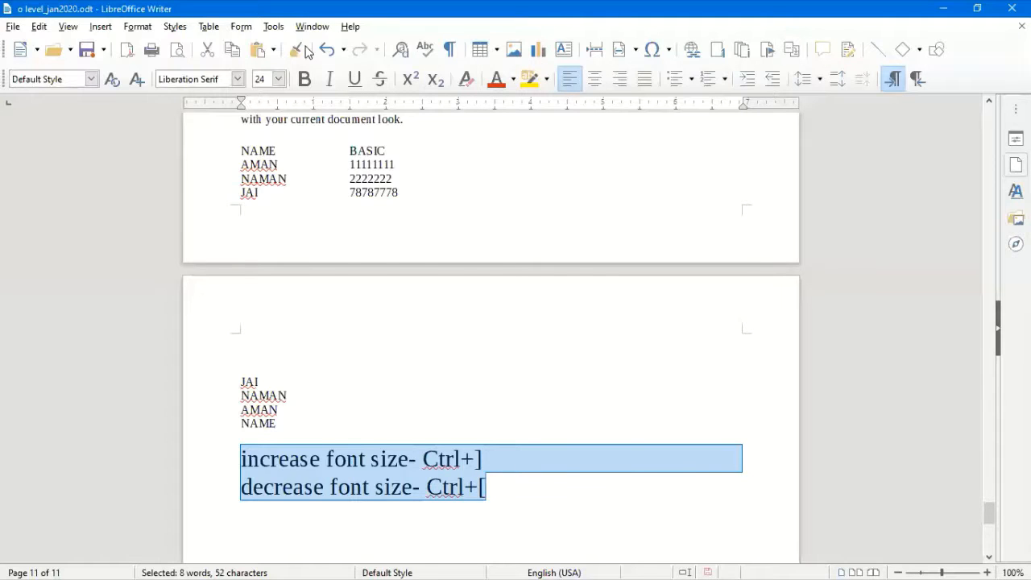
Step: Select the first paragraph's text from its start through "You can easily c" and make it bold, italic and underlined
key(ctrl+Home)
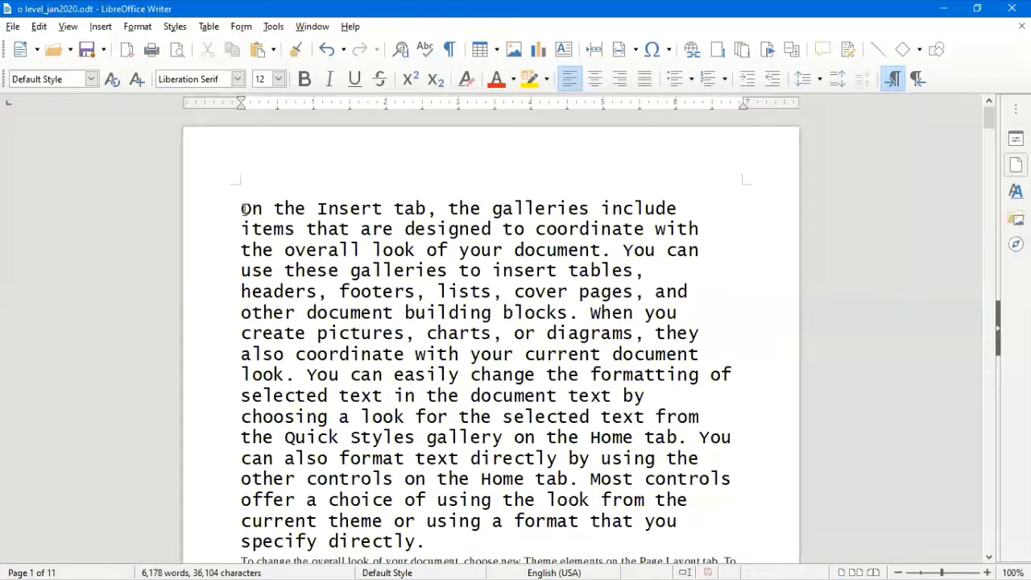
key(ctrl+shift+Home)
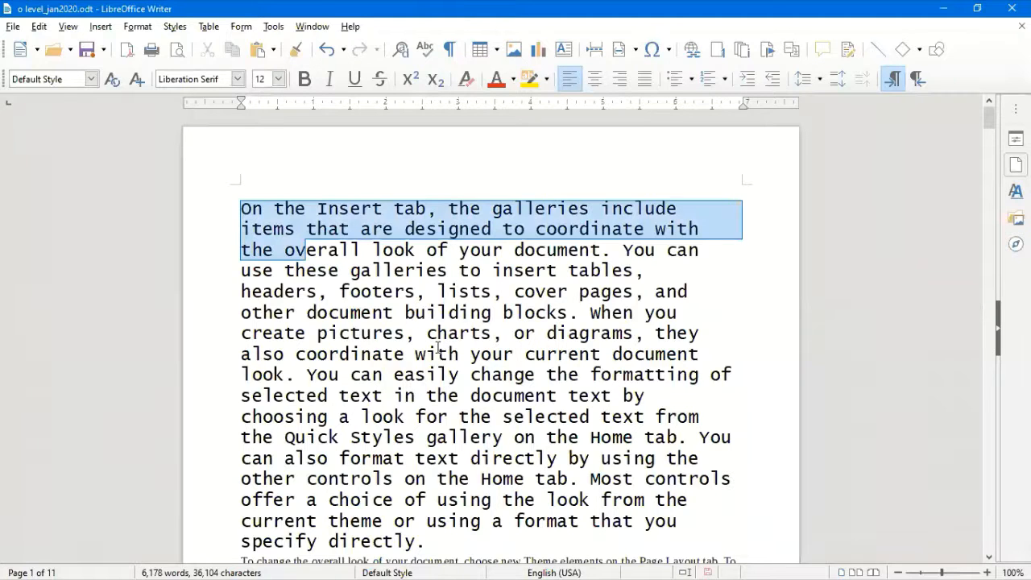
shift+click(437, 348)
shift+click(380, 367)
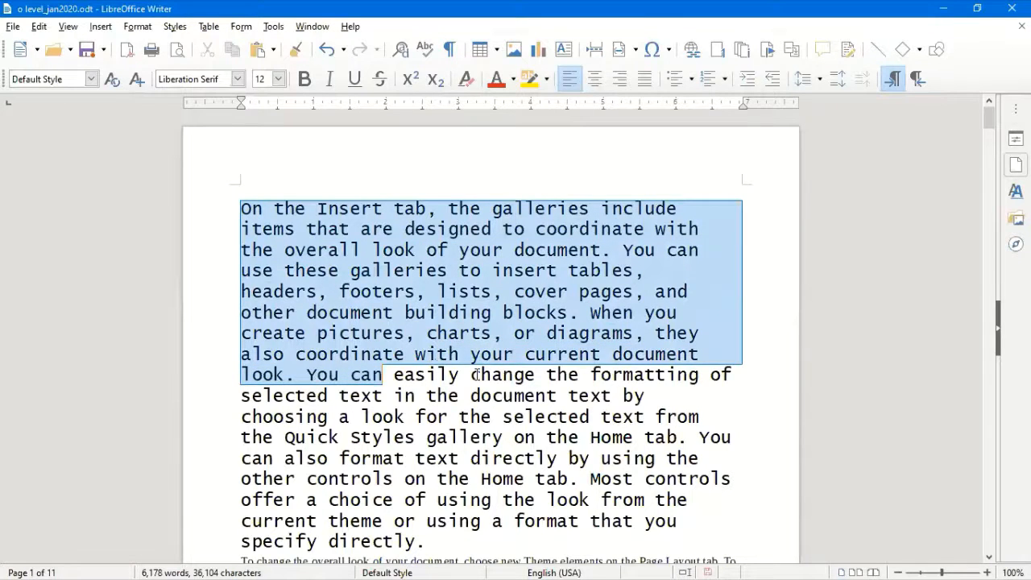
shift+click(477, 374)
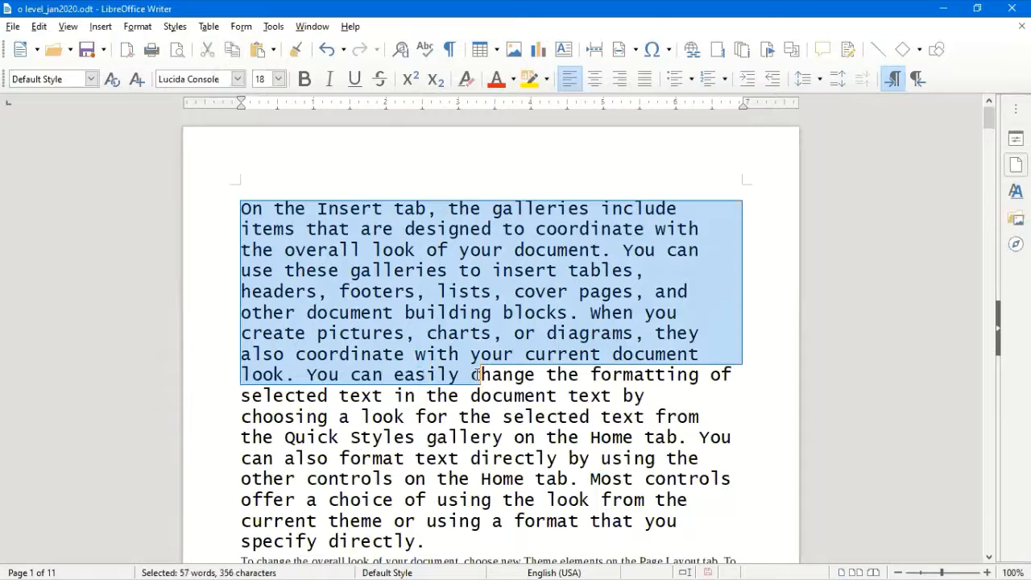
key(ctrl+b)
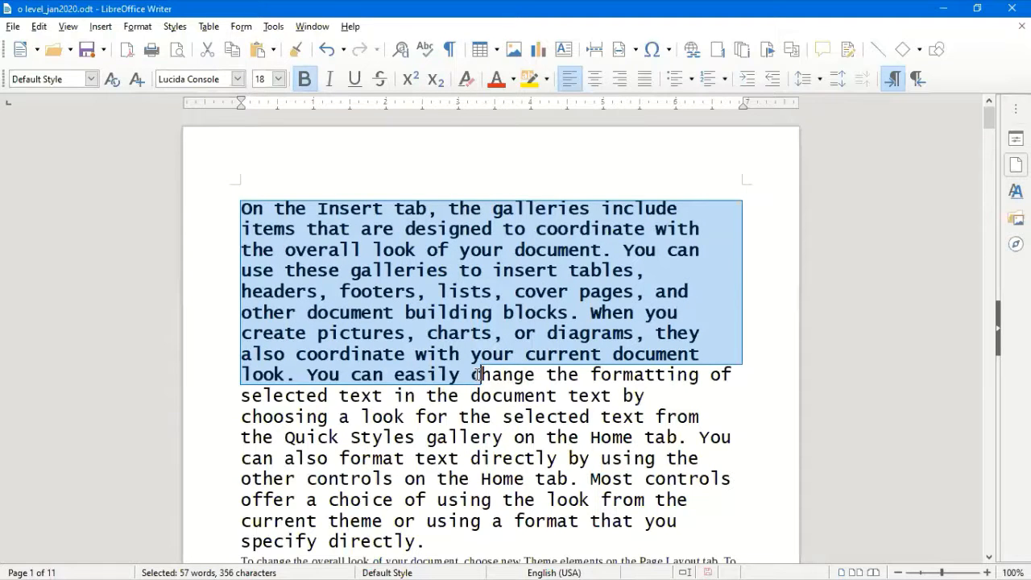
key(ctrl+i)
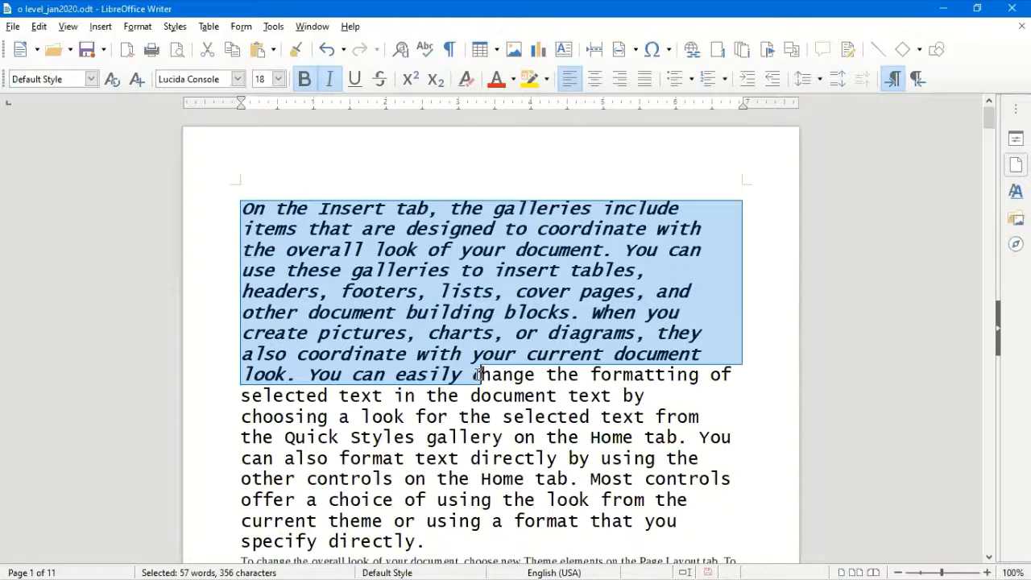
key(ctrl+u)
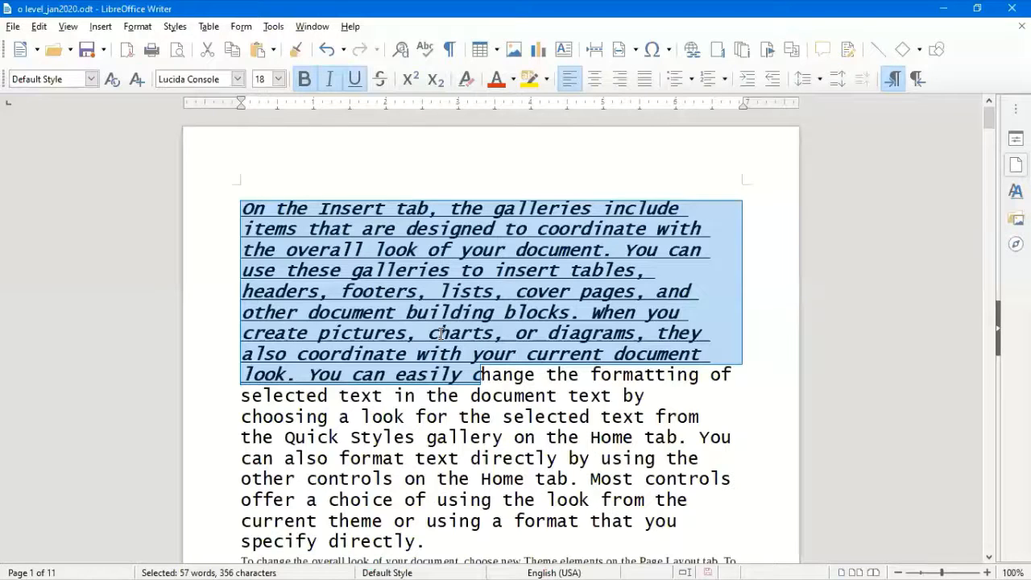
Step: Remove bold, italic and underline from the selected opening text, apply strikethrough to it, and deselect it
key(ctrl+b)
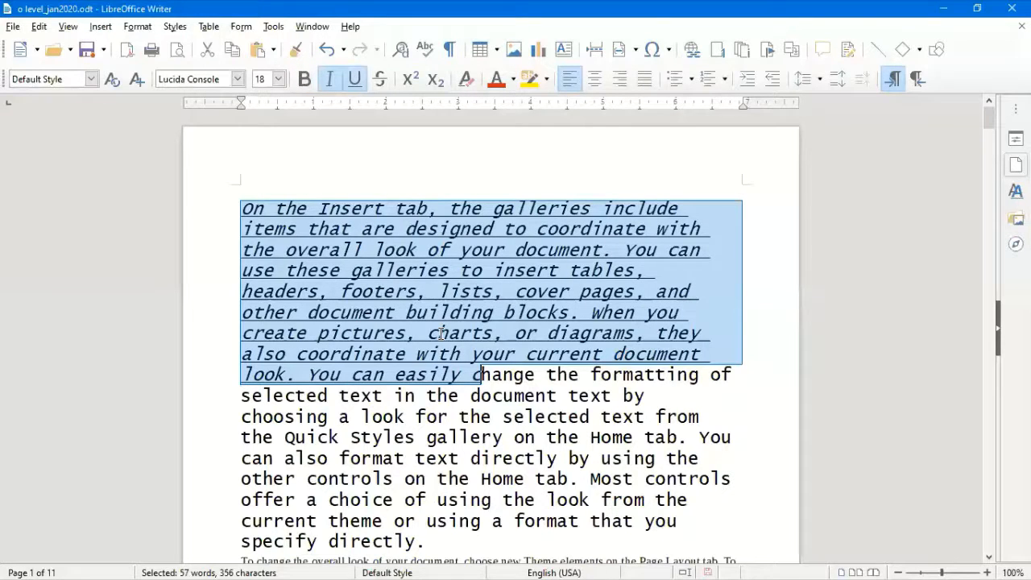
key(ctrl+i)
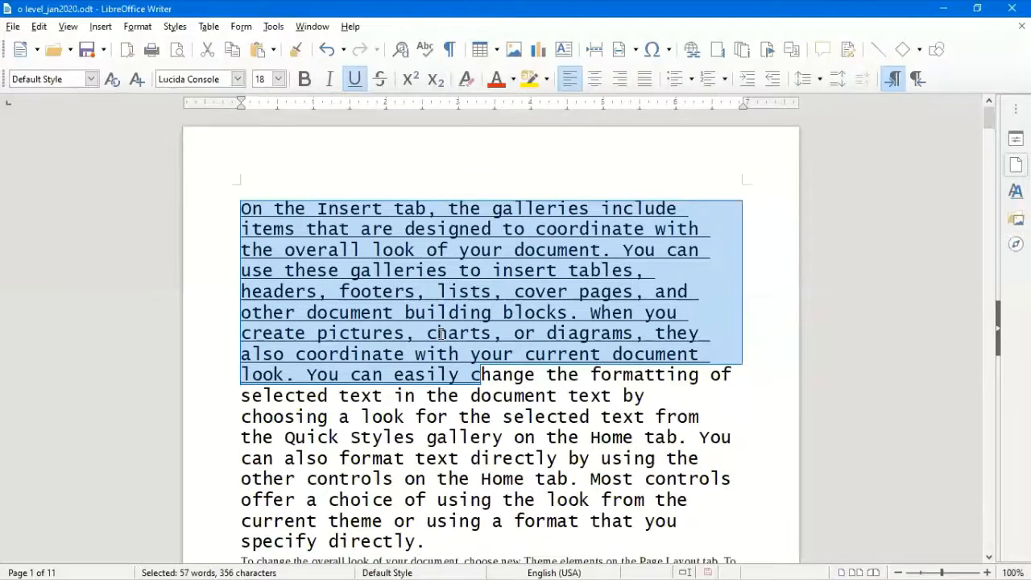
key(ctrl+u)
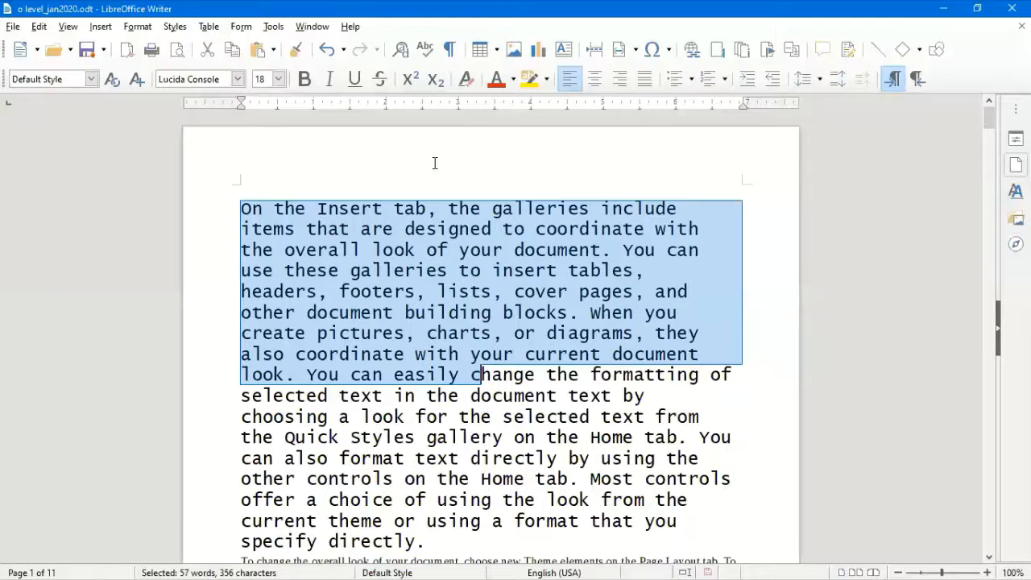
click(379, 85)
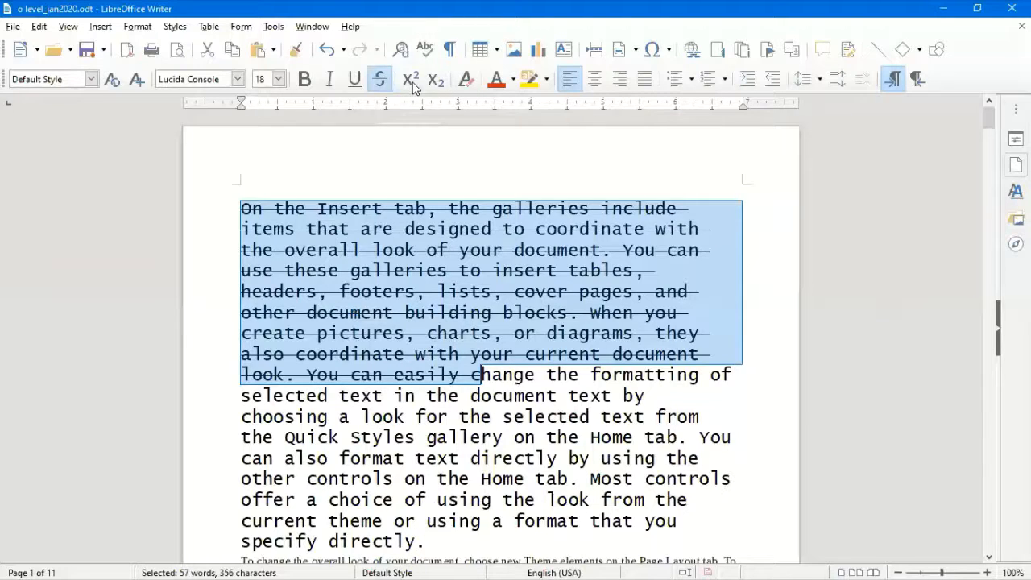
click(509, 332)
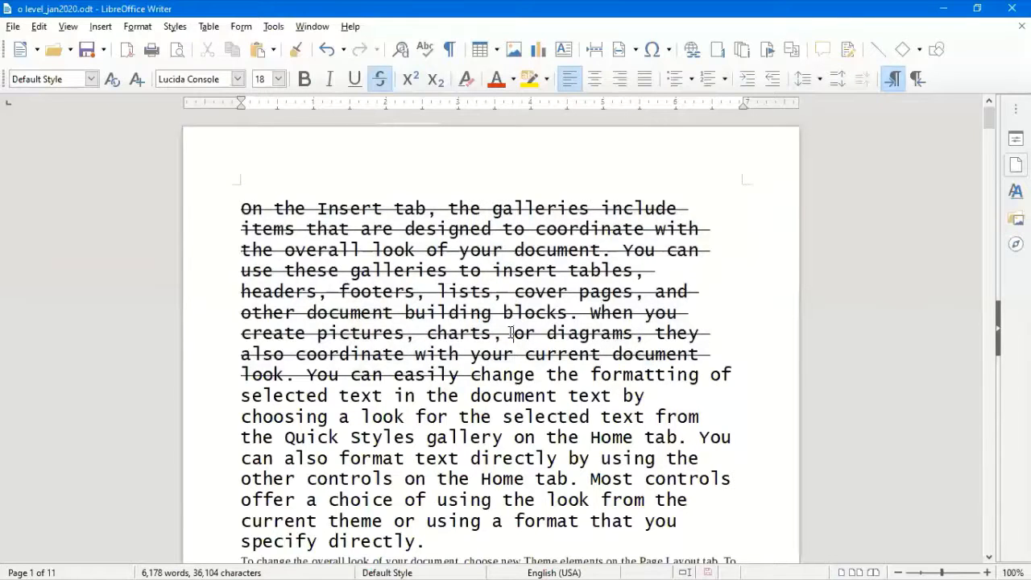
Step: Enter "24th" on the empty line at the document's end, with the suffix automatically superscripted
key(ctrl+End)
scroll(510, 333, up, 1)
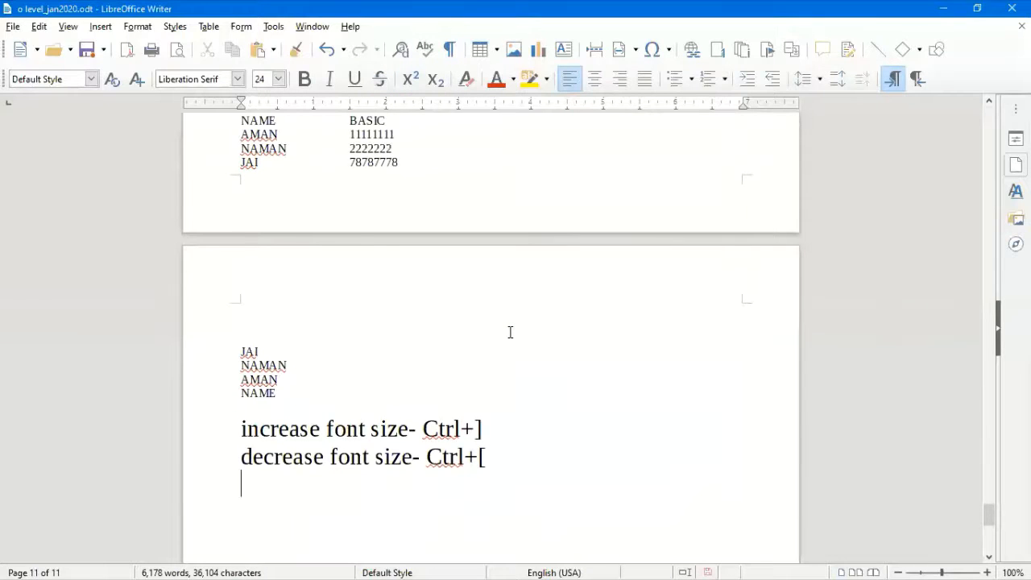
scroll(509, 332, down, 5)
text(1)
key(BackSpace)
text(24th)
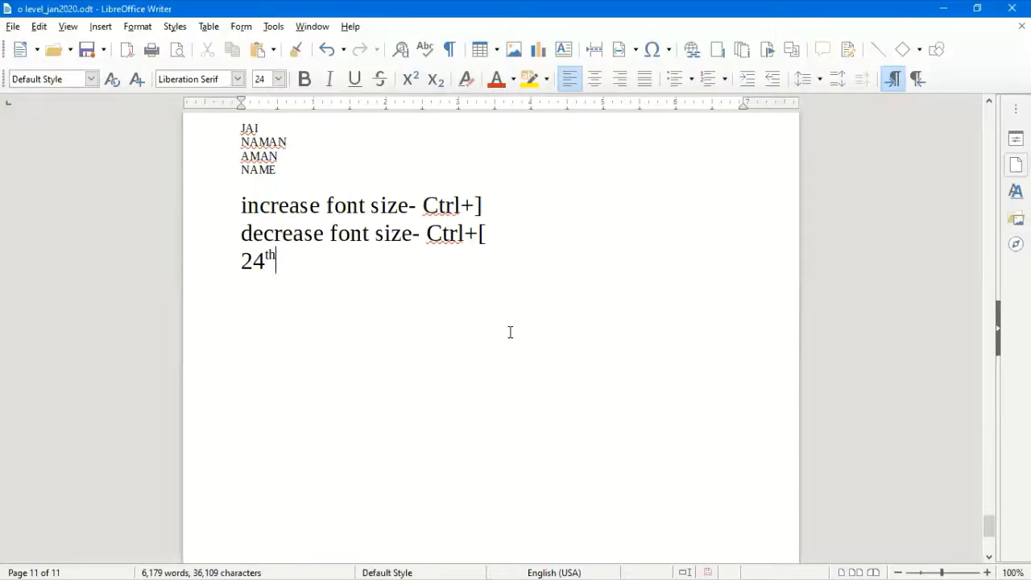
Step: Erase the suffix after 24 and re-enter "th" as an automatic superscript
key(BackSpace)
key(BackSpace)
key(BackSpace)
text(t)
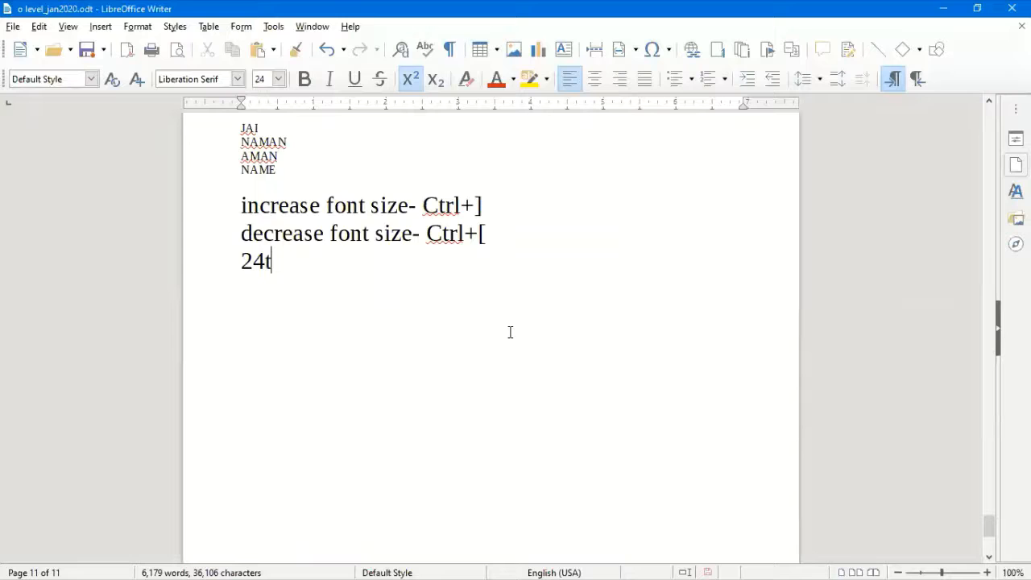
text(h)
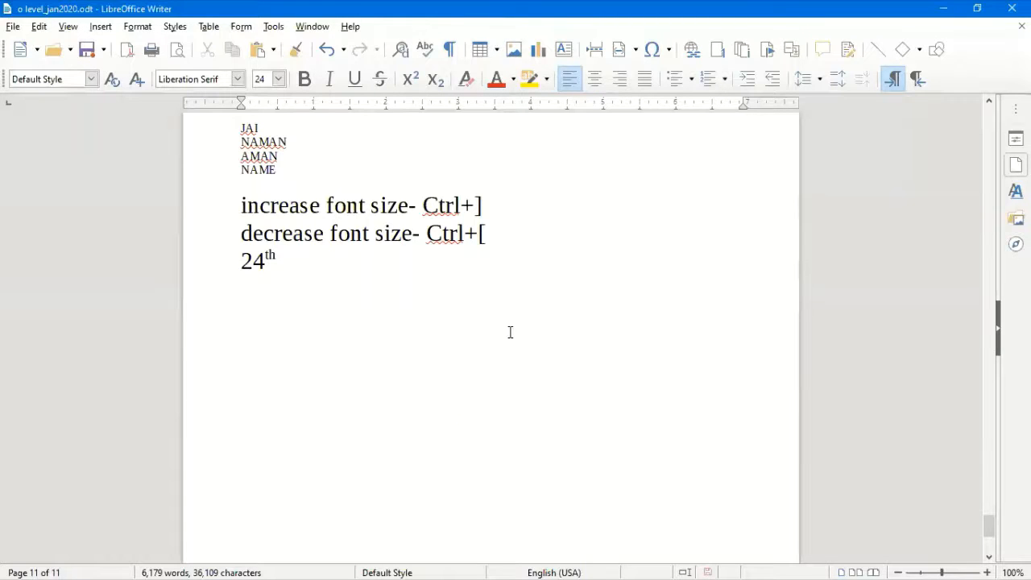
Step: Add the equation "25 + 54 = ?" on a new line below 24th
key(Return)
text(25 + 54 = ?)
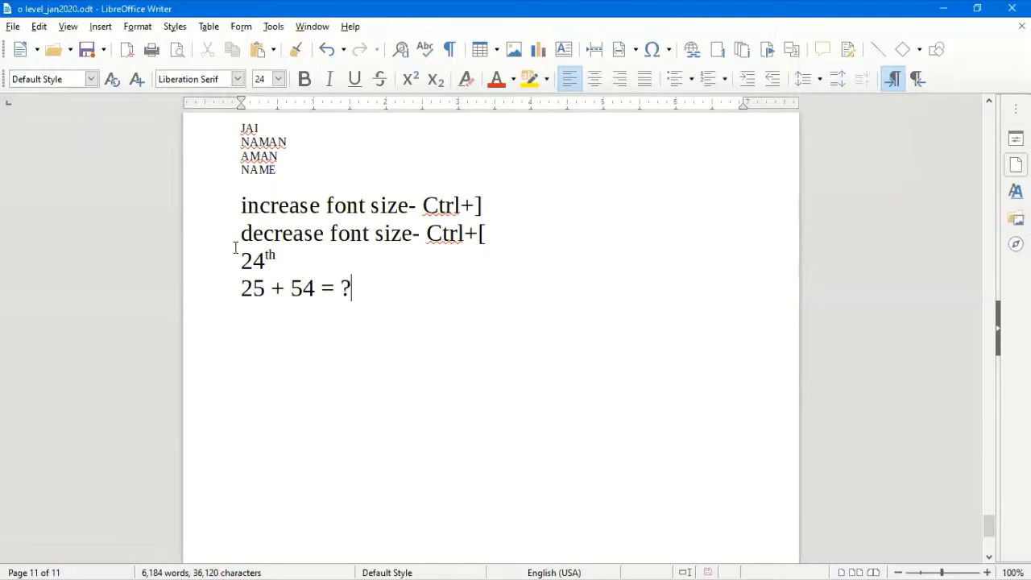
click(254, 288)
drag(255, 287, 263, 287)
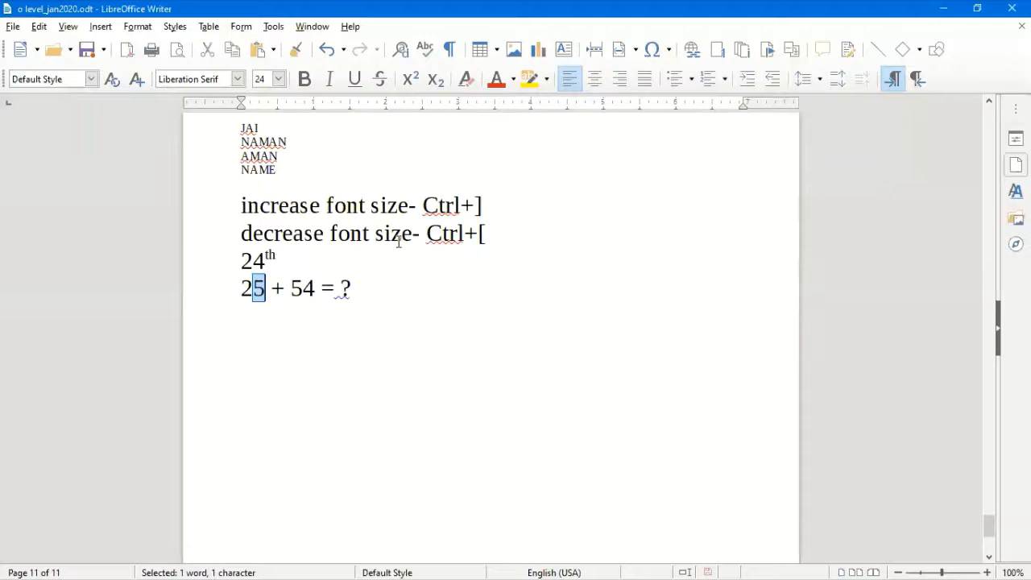
drag(304, 287, 316, 288)
click(360, 335)
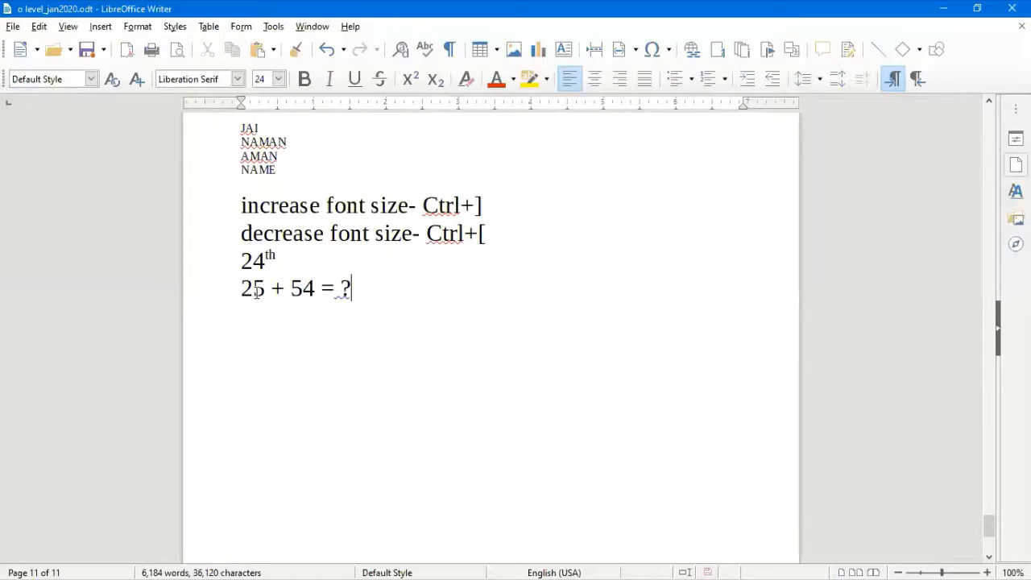
Step: Select the 5 of 25 and the 4 of 54 together in the equation and format both digits as superscript
drag(256, 288, 266, 288)
click(304, 287)
key(shift+Right)
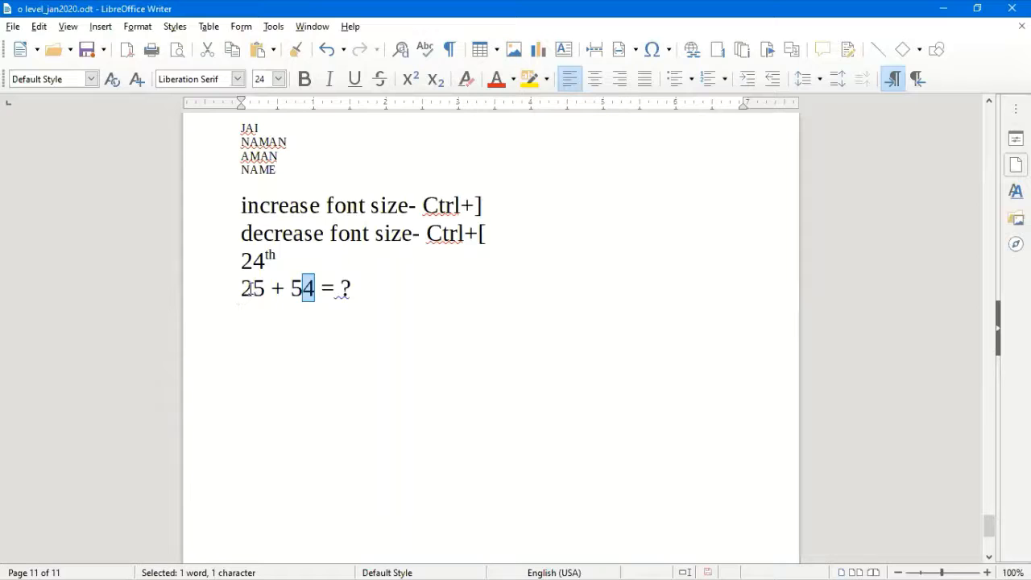
key(shift+Right)
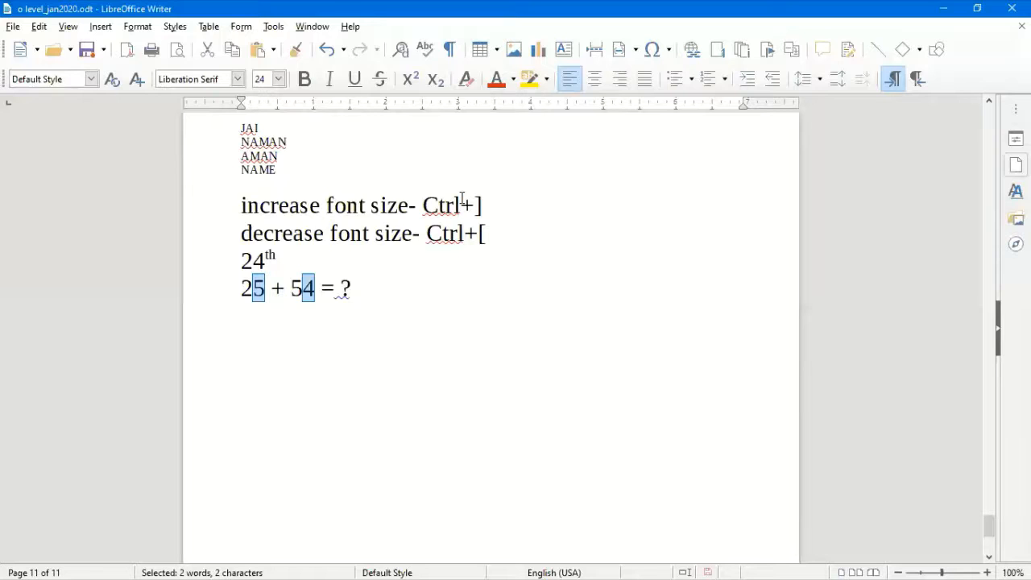
key(ctrl+shift+p)
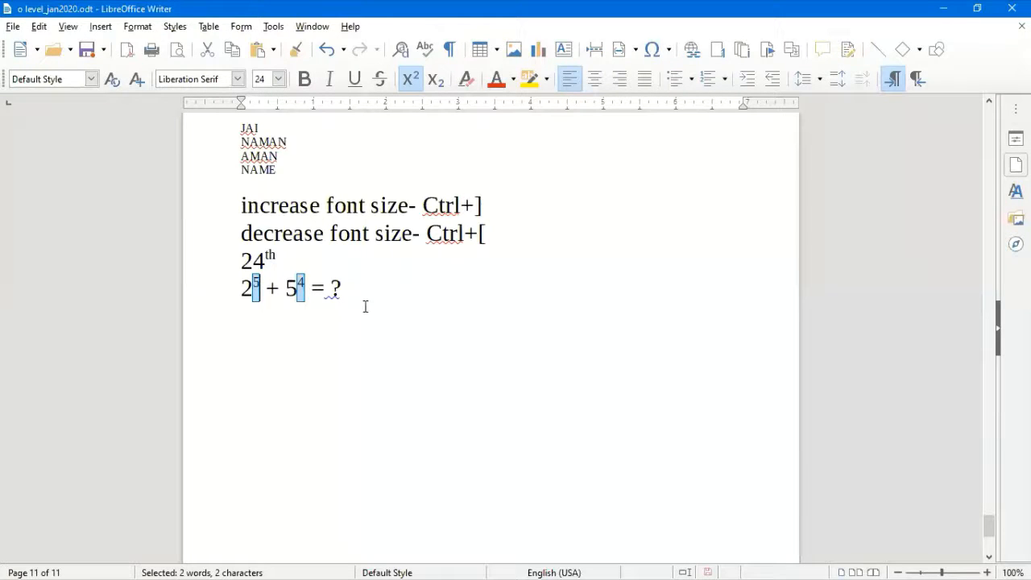
Step: Insert the note "superscript- Ctrl+Shift+p" on a new line below the decrease font size note
click(518, 238)
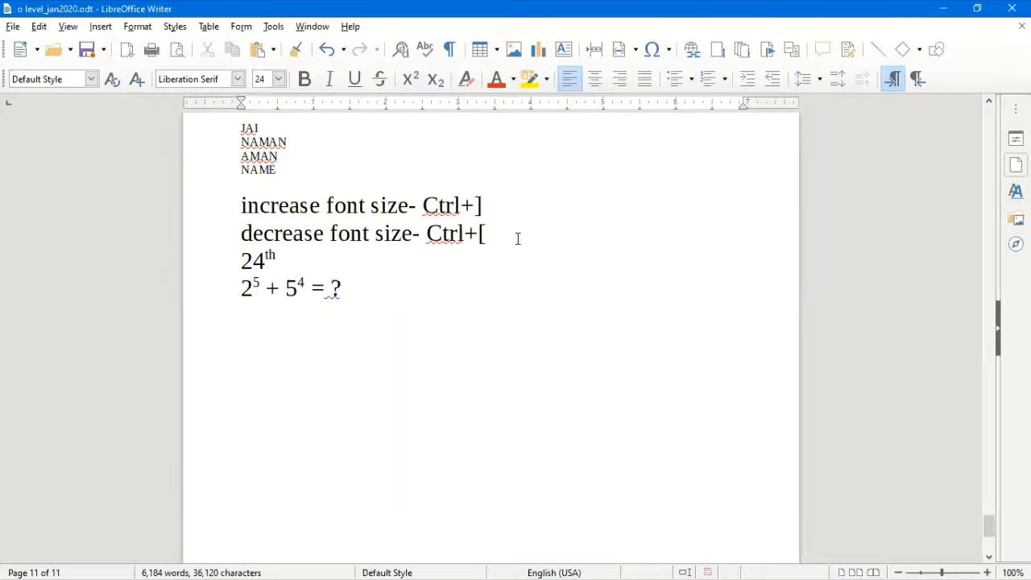
key(Return)
text(su)
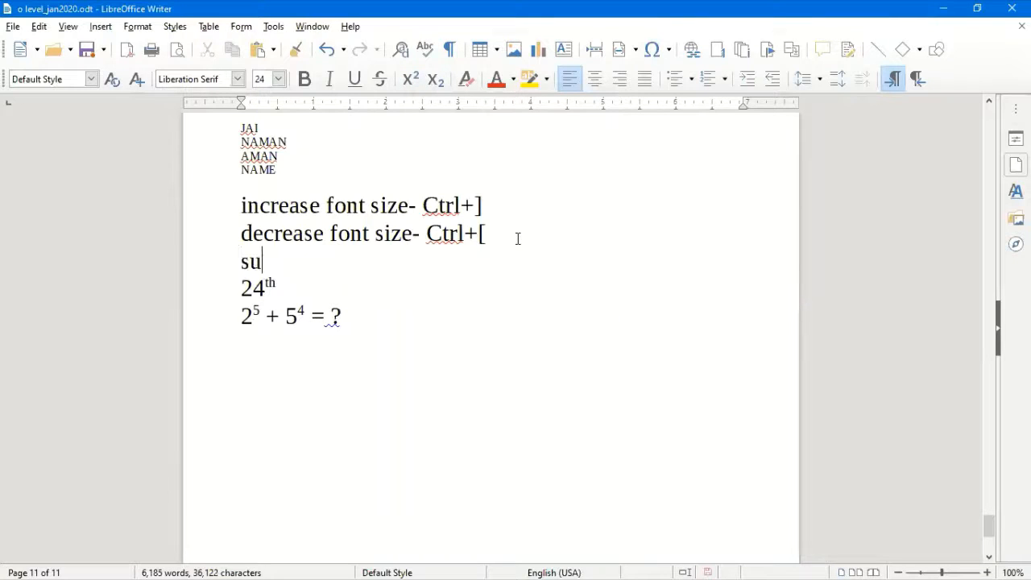
text(perscript- Ctrl+)
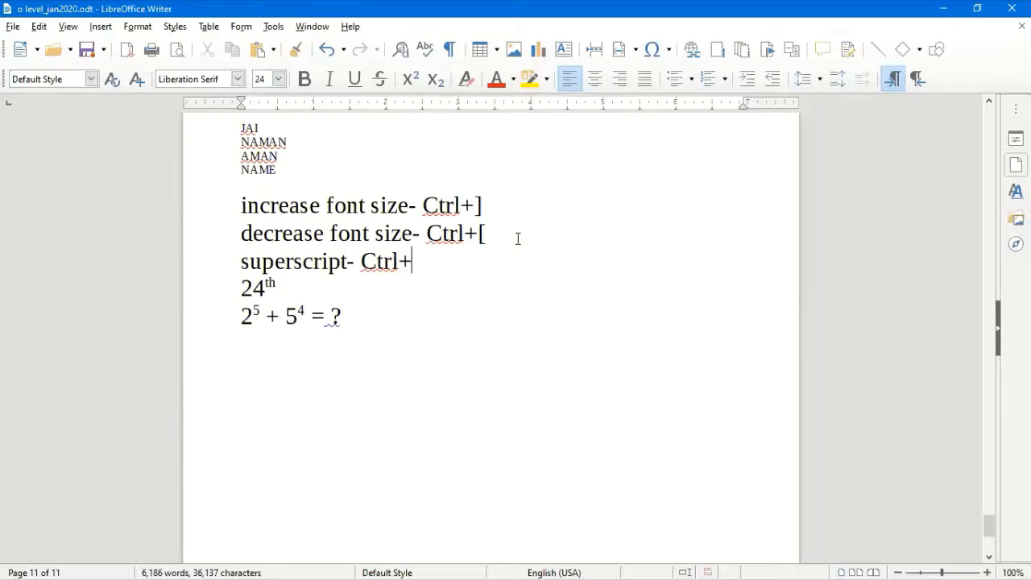
text(Shift+p)
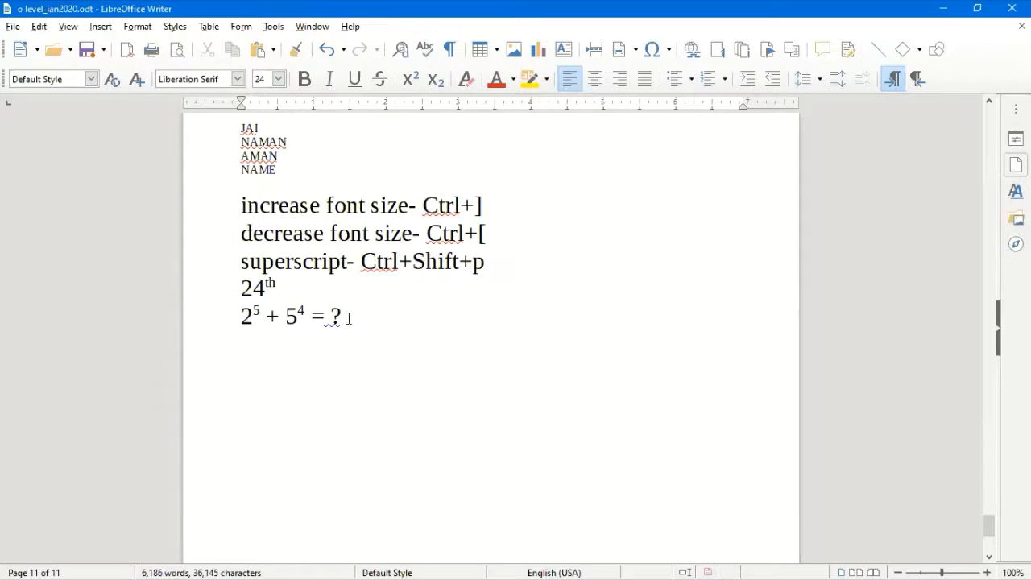
Step: Insert the note "subscript- Ctrl+Shift+b" on a new line below the superscript note
key(Return)
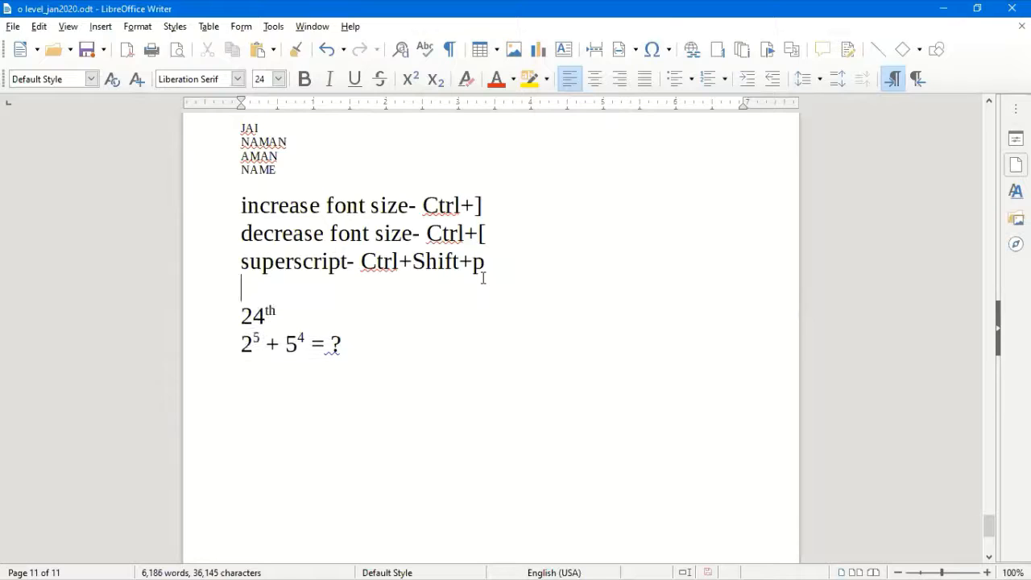
text(subscript- Ct)
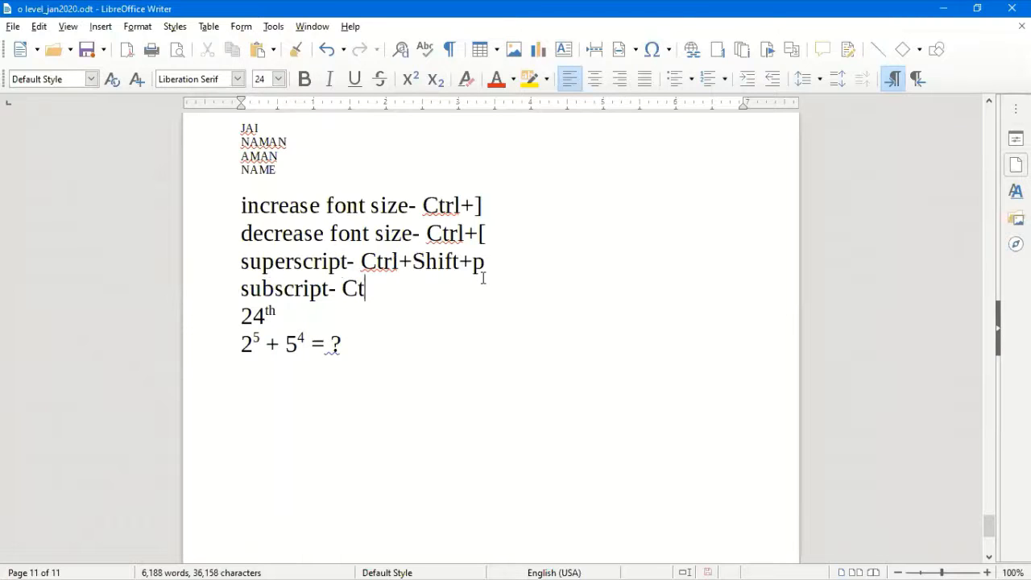
text(rl+Shift+)
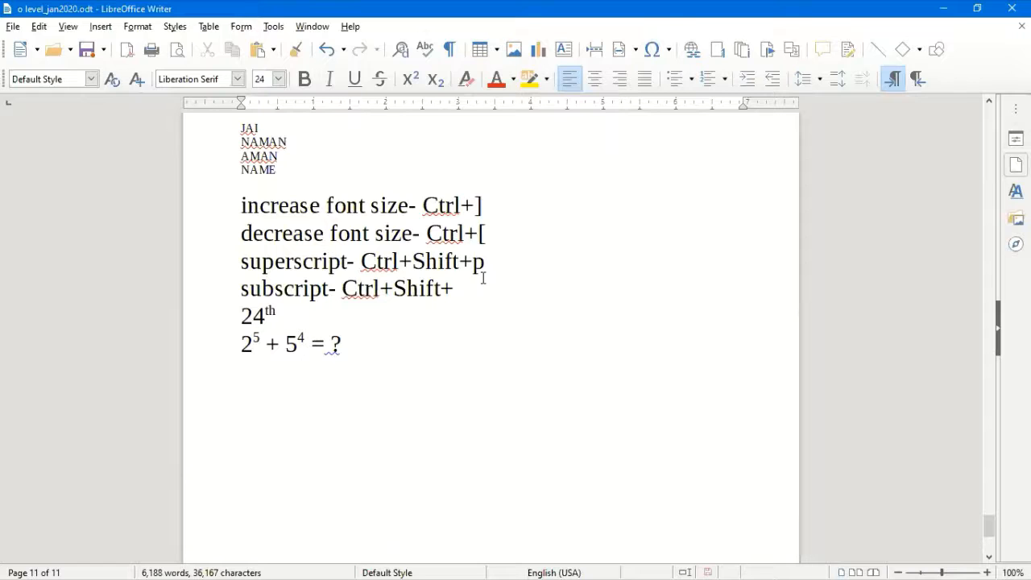
text(b)
Step: Add the chemical formulas "O2, CO2, H2SO4, H2" on a new line below the equation
key(Down)
key(Down)
key(Return)
text(O2, CO2, )
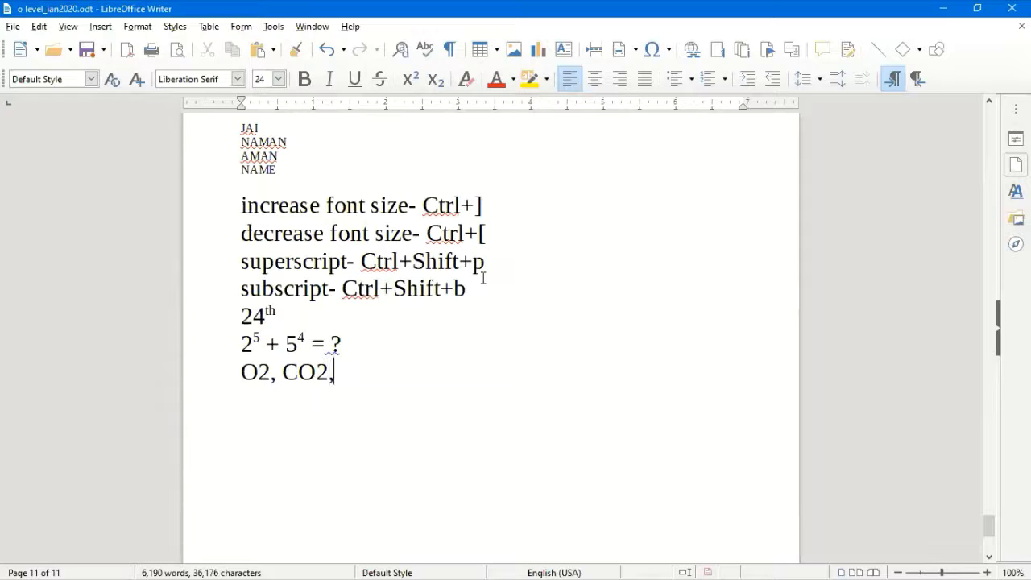
text(H2SO4, H2)
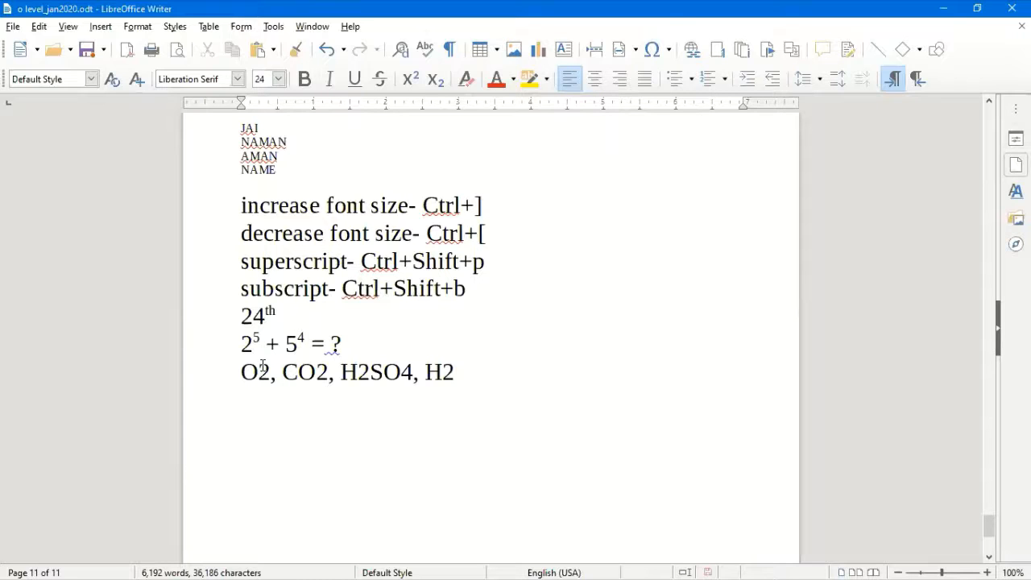
Step: Select all the digits in the formulas O2, CO2, H2SO4 and H2 together and format them as subscript
drag(267, 367, 265, 366)
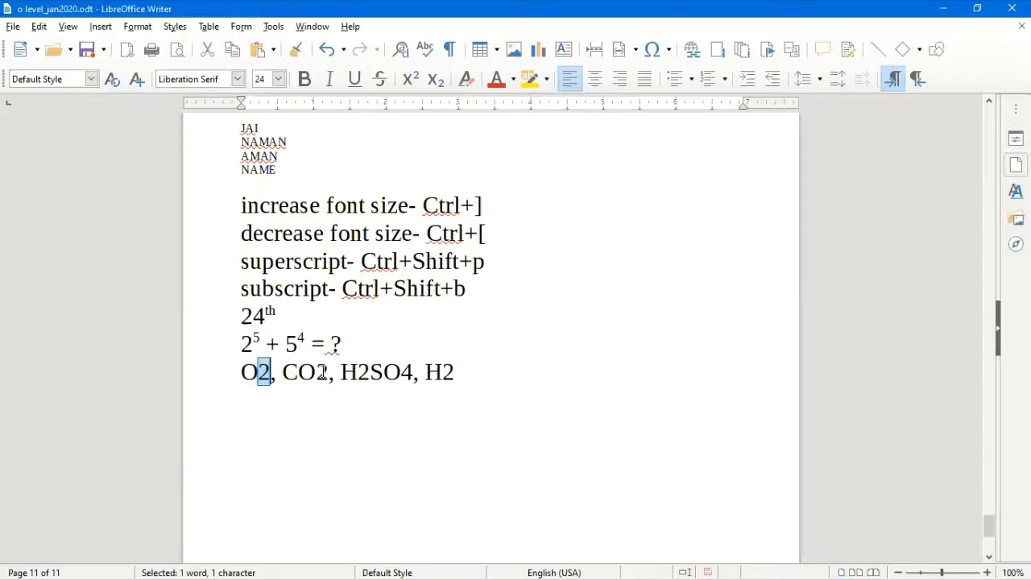
ctrl+drag(315, 371, 329, 371)
ctrl+click(357, 372)
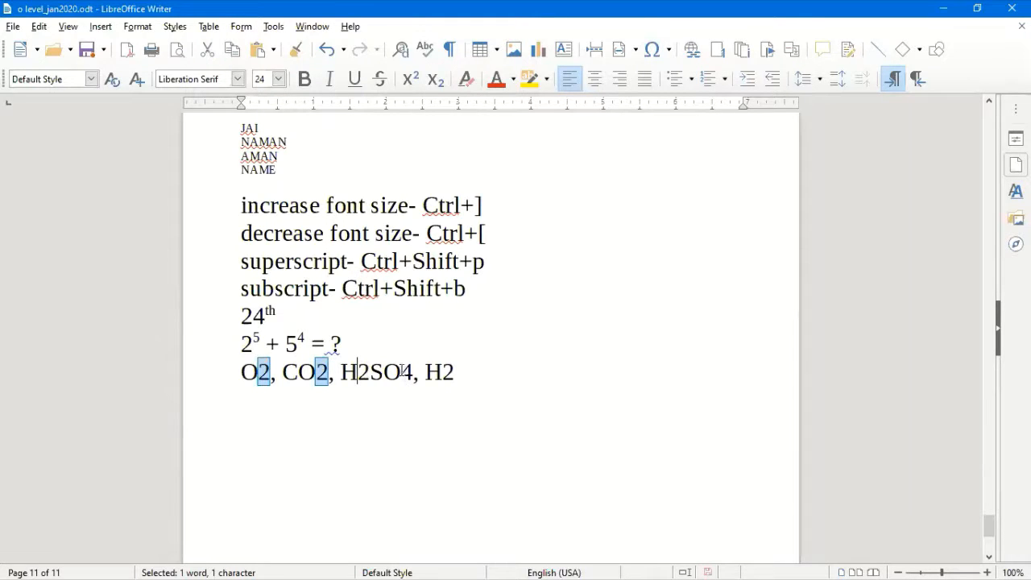
ctrl+drag(401, 370, 456, 371)
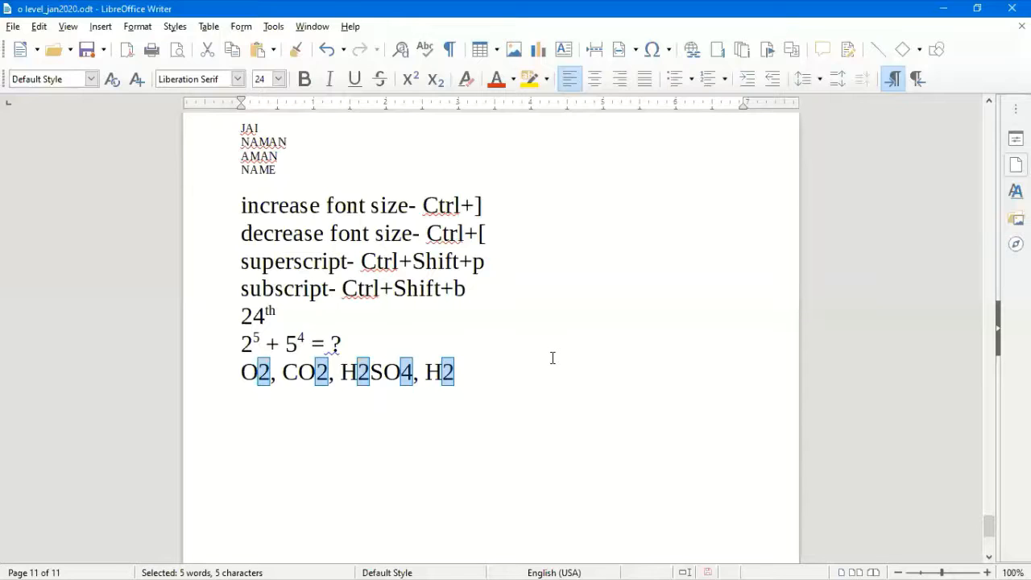
key(ctrl+shift+b)
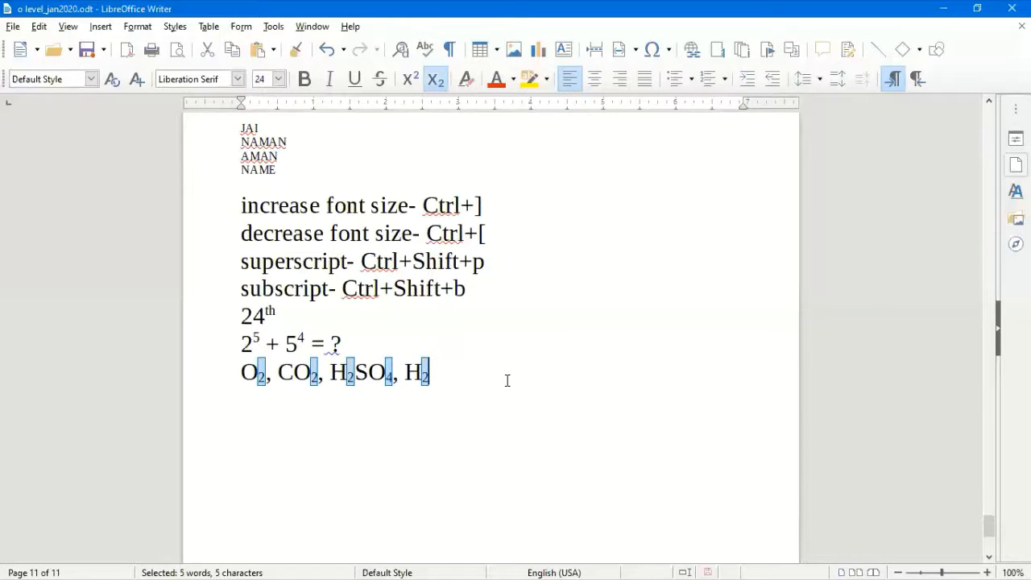
click(507, 380)
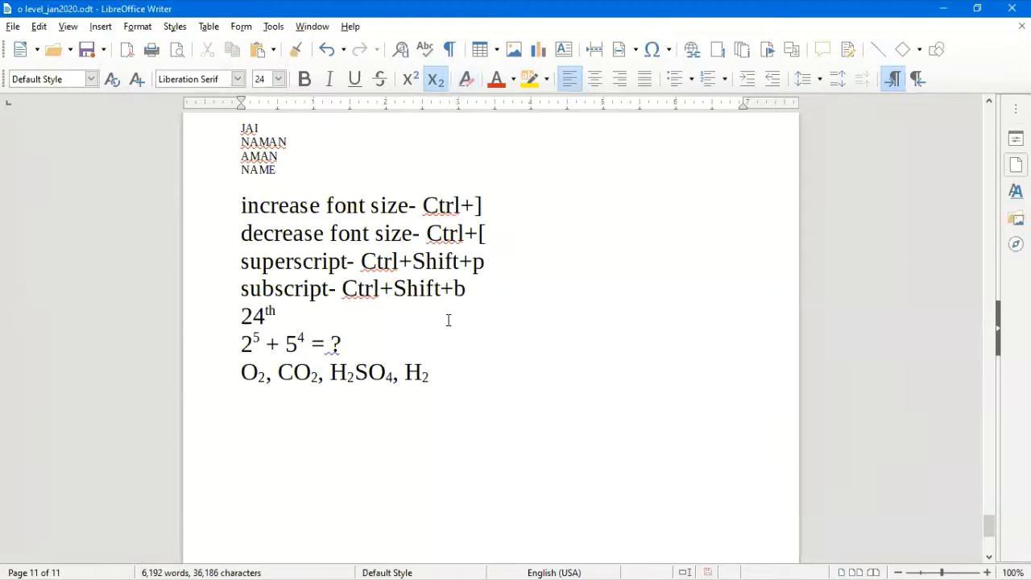
Step: Clear the direct formatting from the struck-through text at the document's start, from "On the Insert tab" through "You can easily"
key(ctrl+Home)
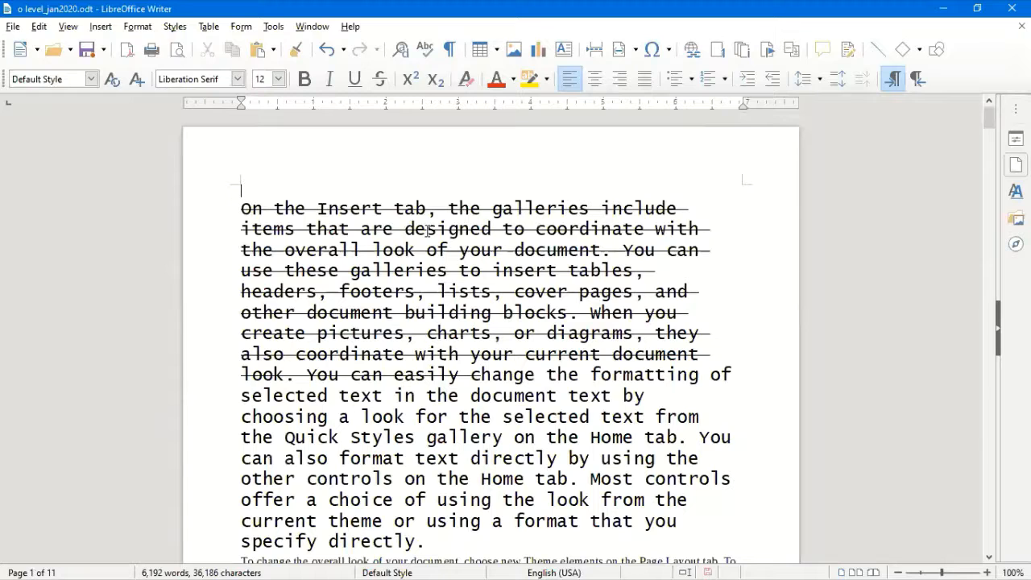
drag(241, 209, 469, 372)
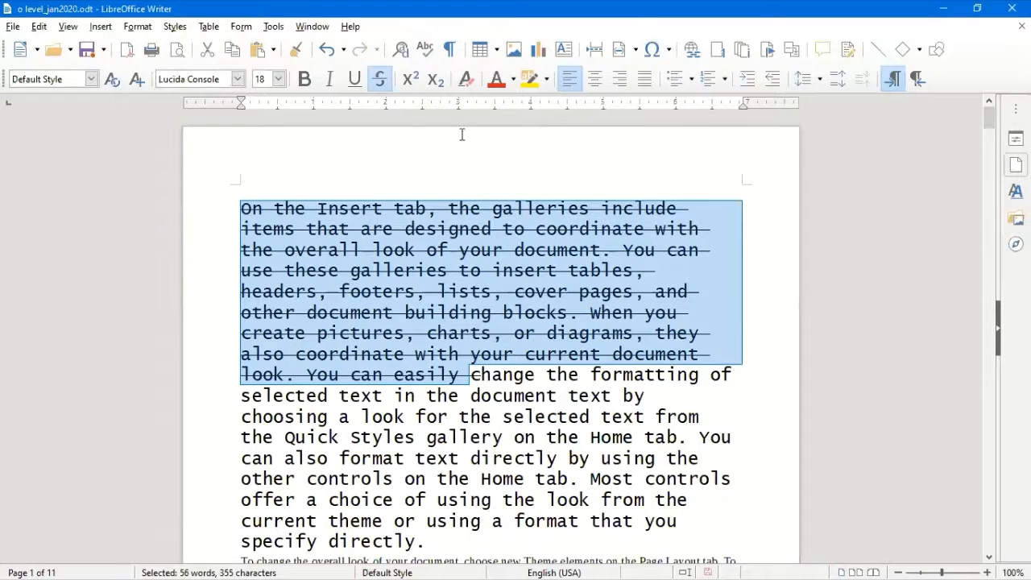
click(465, 80)
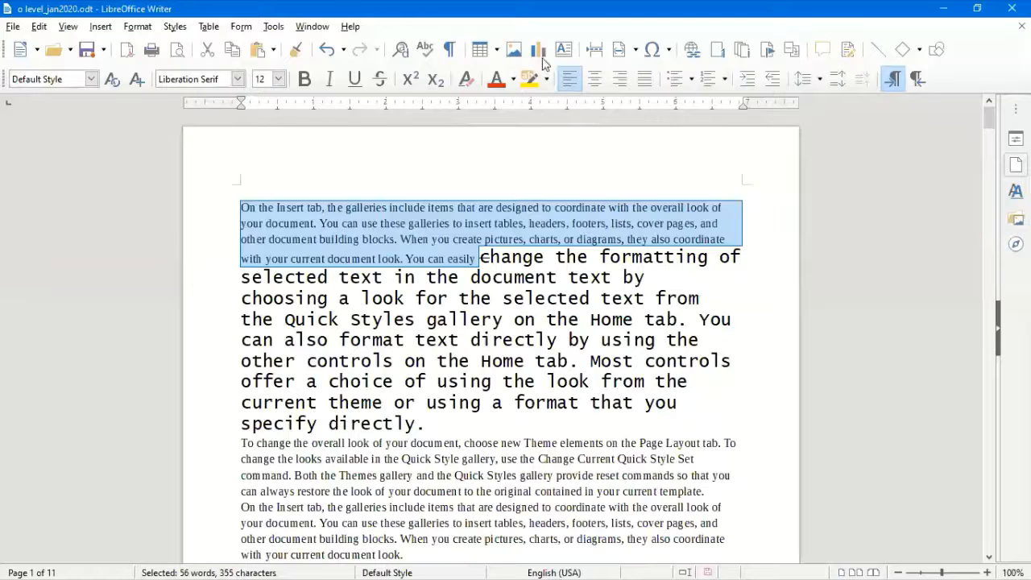
Step: Apply the custom purple font color 8c15aa to the selected opening text of the first paragraph
click(513, 80)
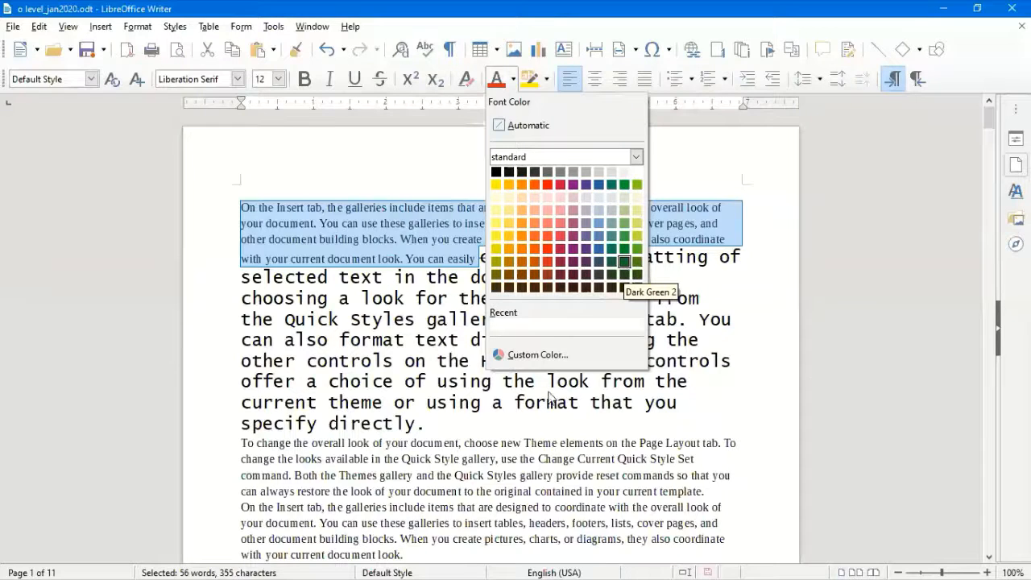
click(532, 355)
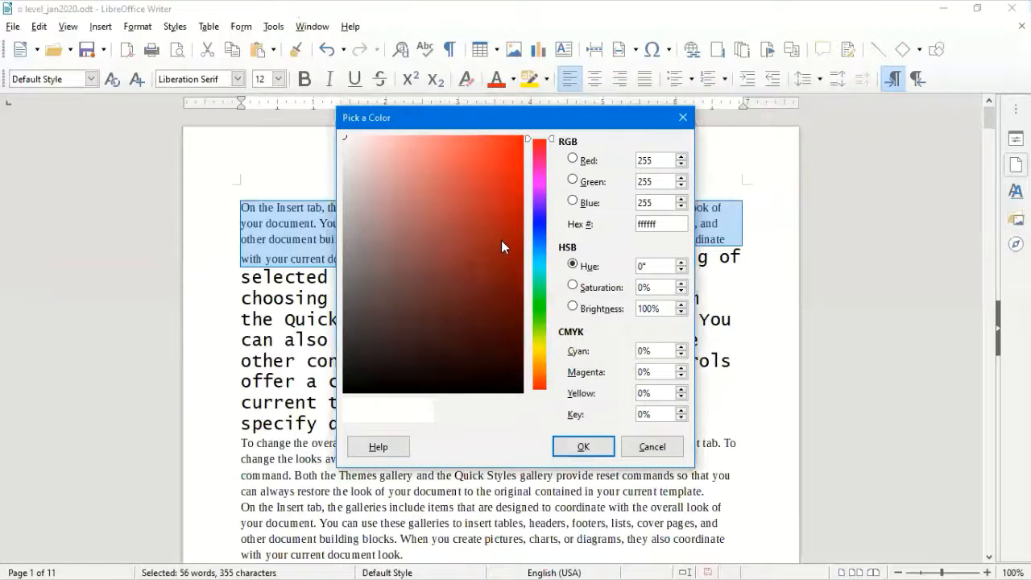
click(469, 298)
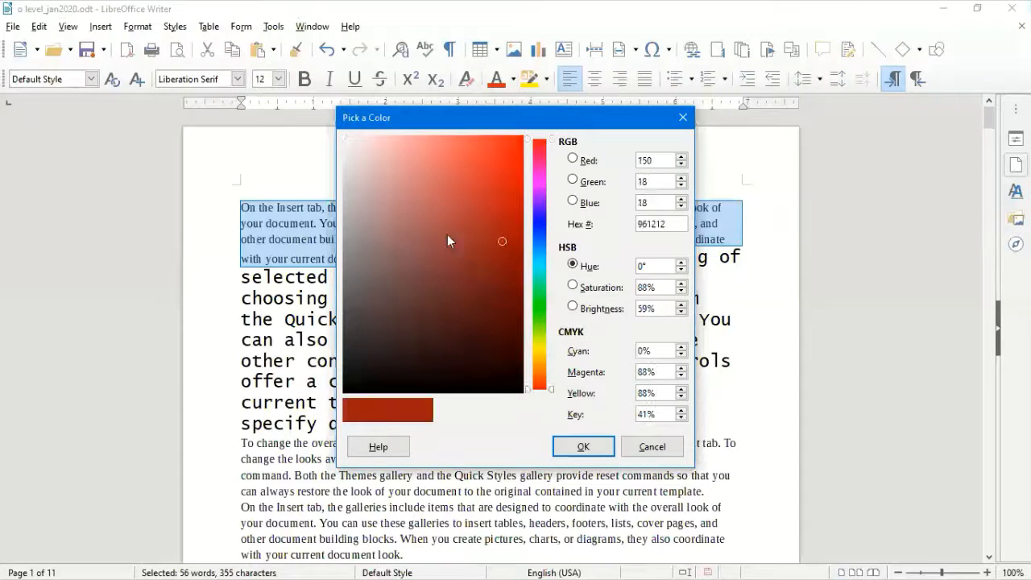
click(541, 232)
click(543, 189)
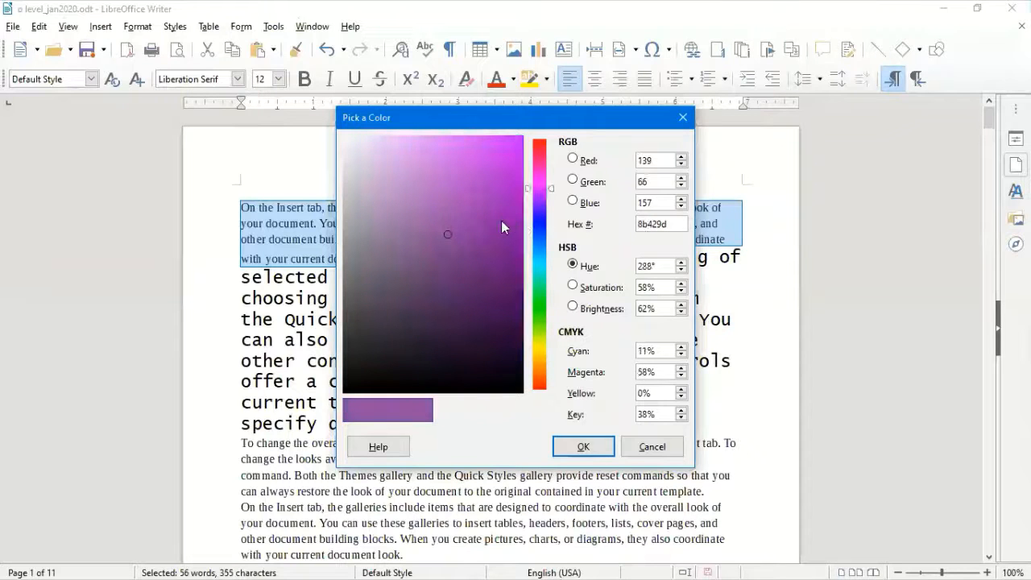
click(501, 221)
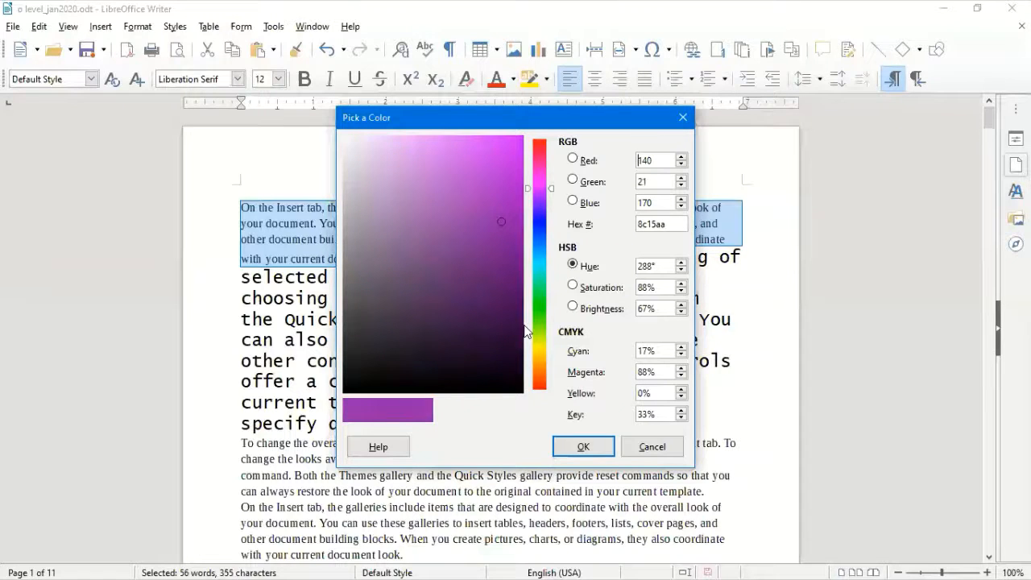
click(579, 446)
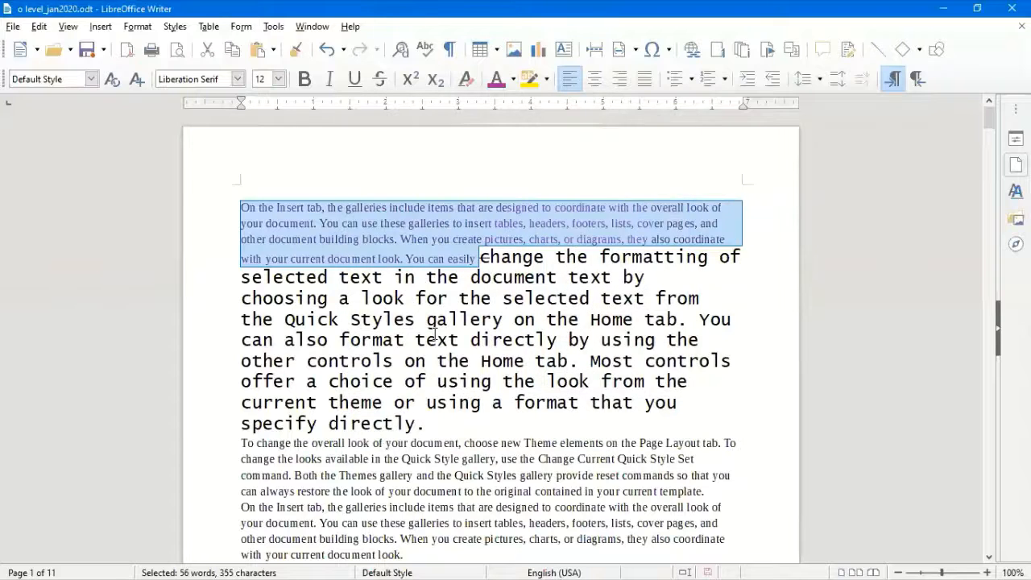
click(434, 338)
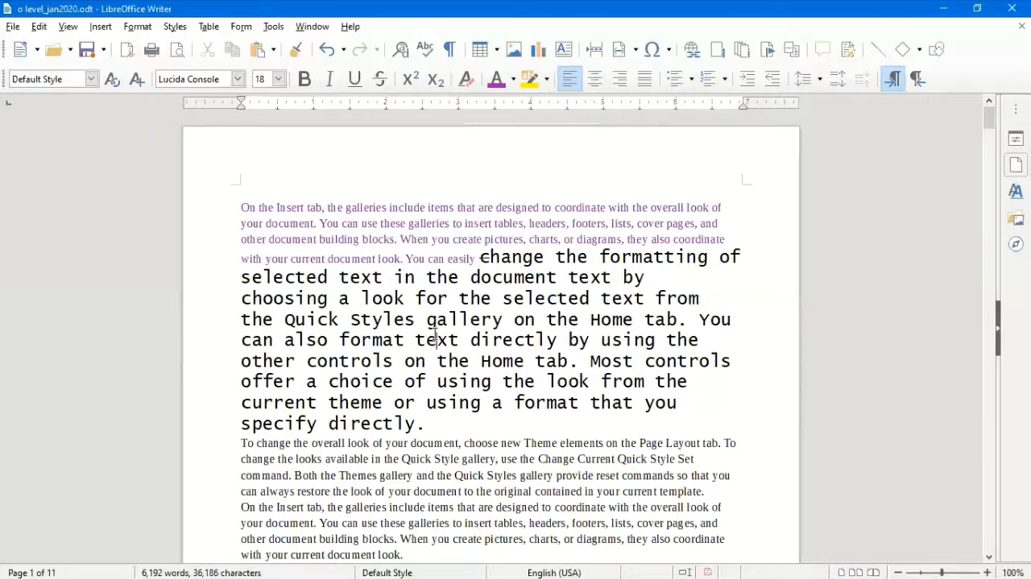